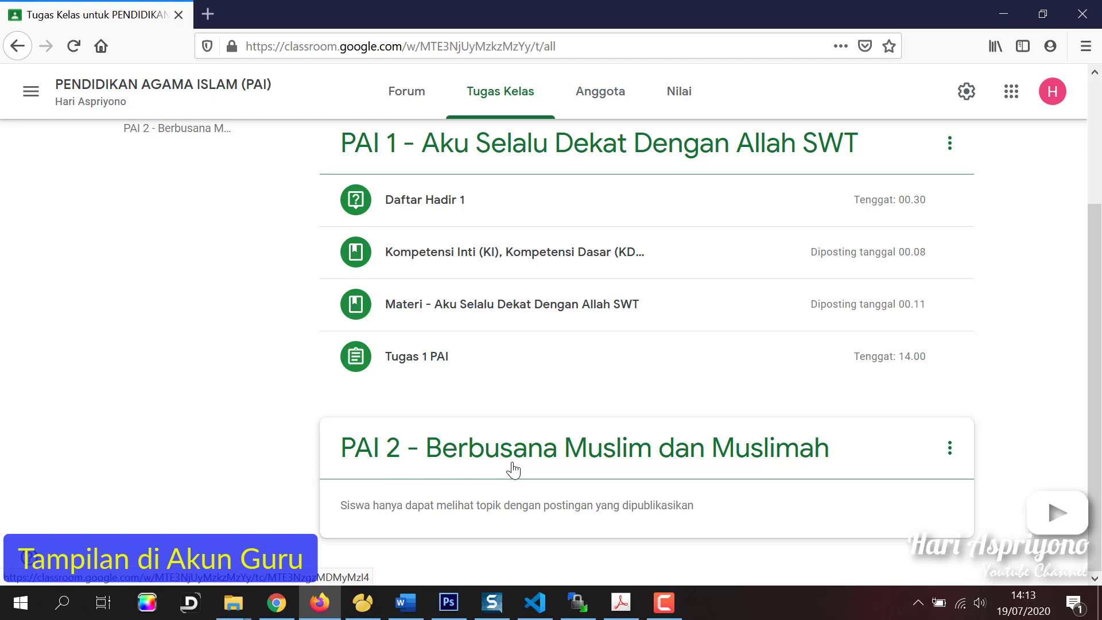
# Create a new Materi post in the class and title it "Materi 2 - Berbusana Muslim dan Muslimah"
pyautogui.scroll(3, 532, 486)
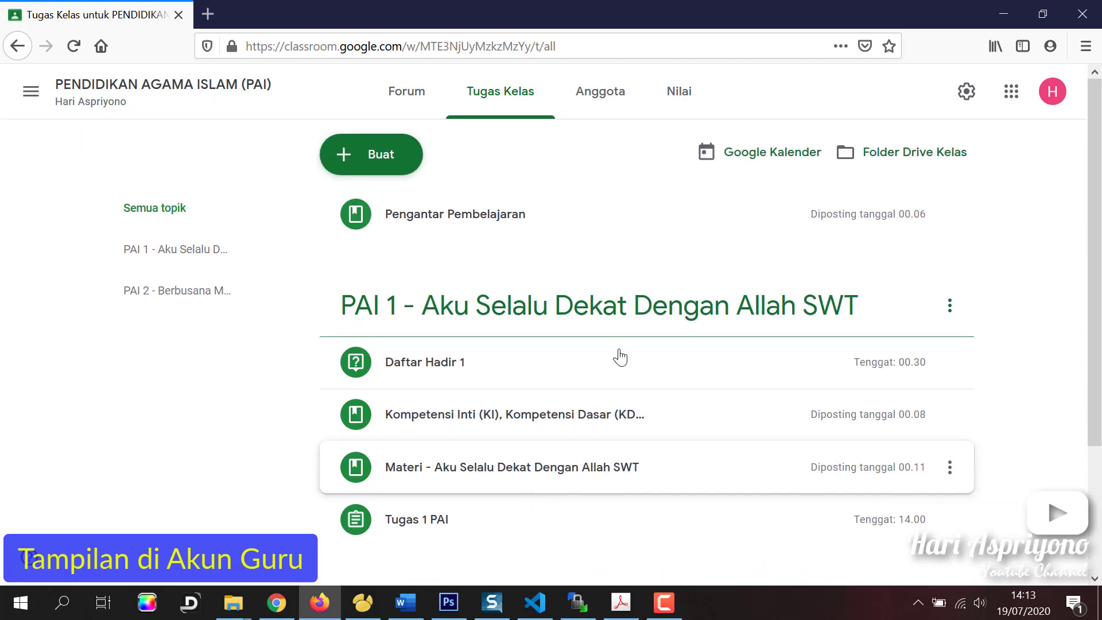
pyautogui.click(349, 155)
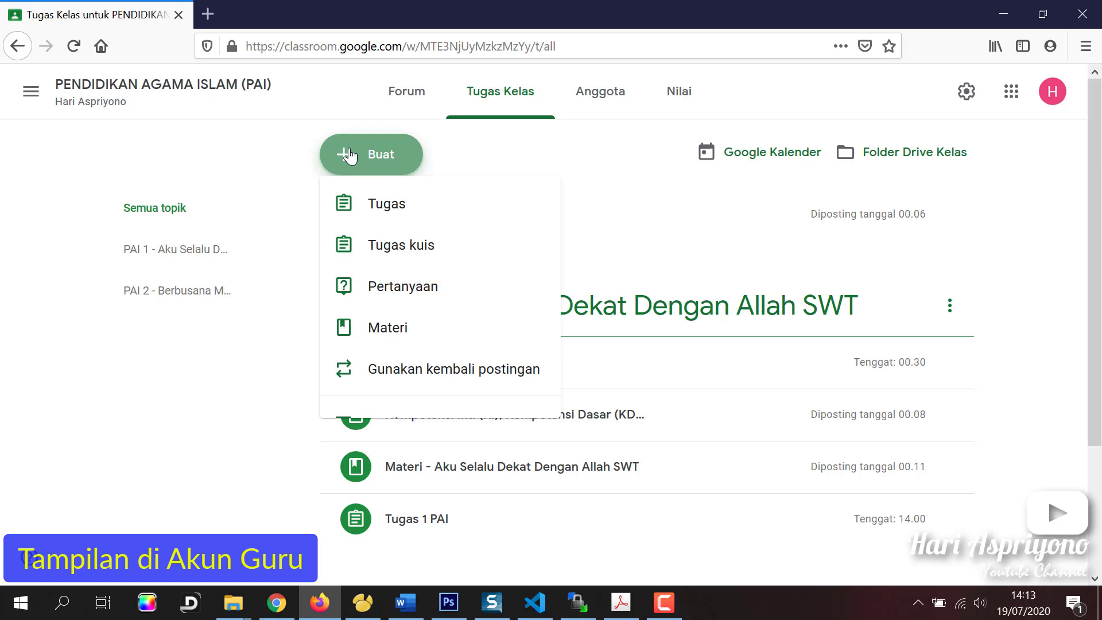
pyautogui.click(396, 333)
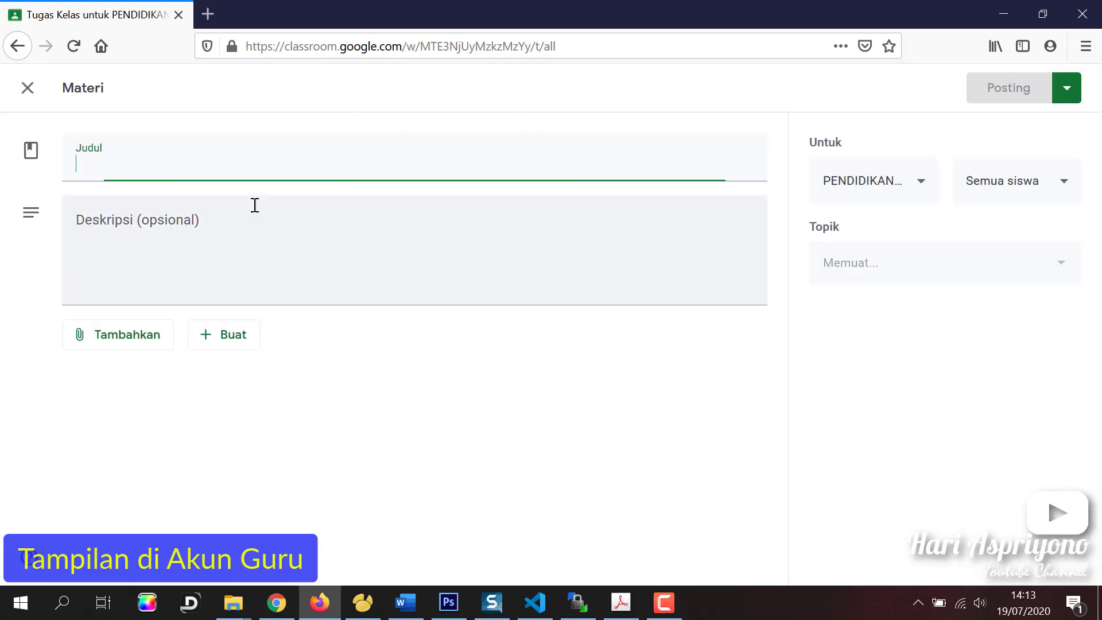
pyautogui.write('Materi')
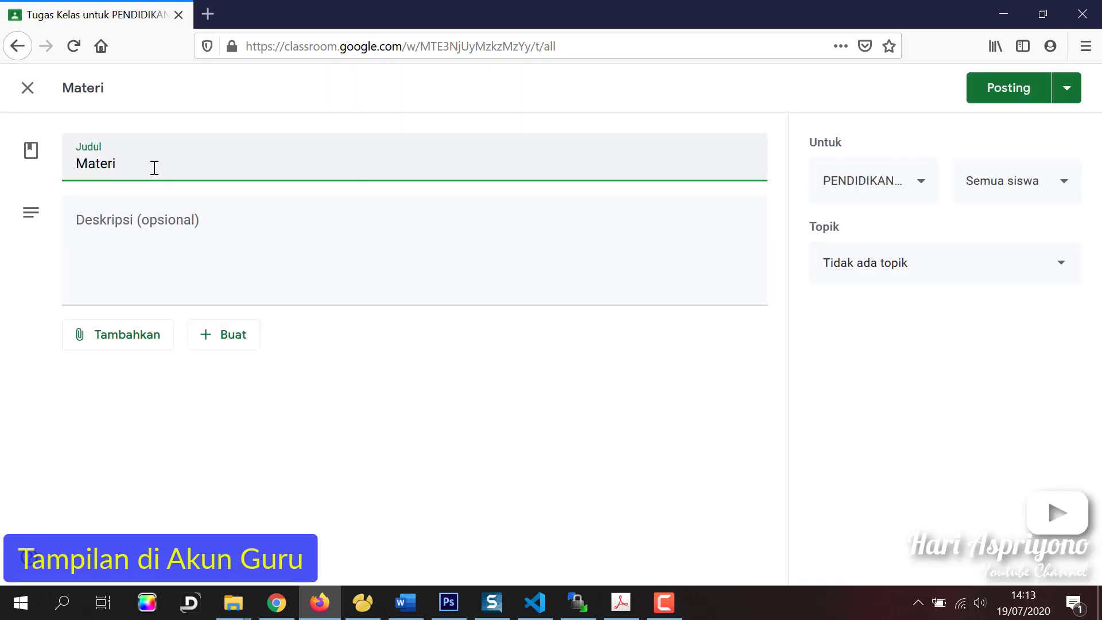
pyautogui.write(' 2 - Berbusana Muslim dan Mu')
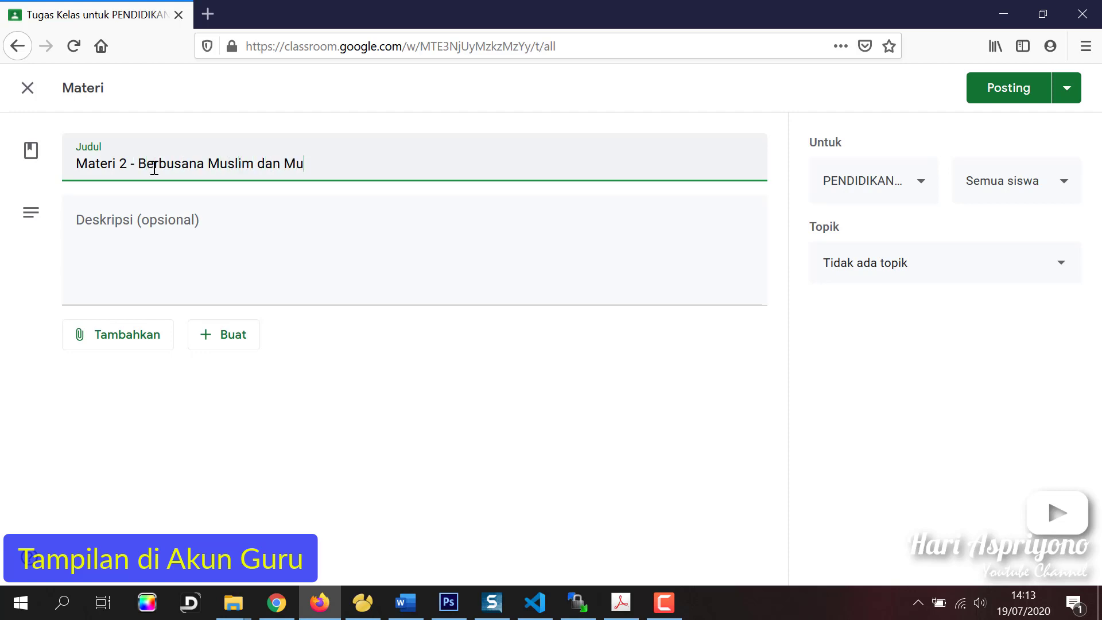
pyautogui.write('slimah')
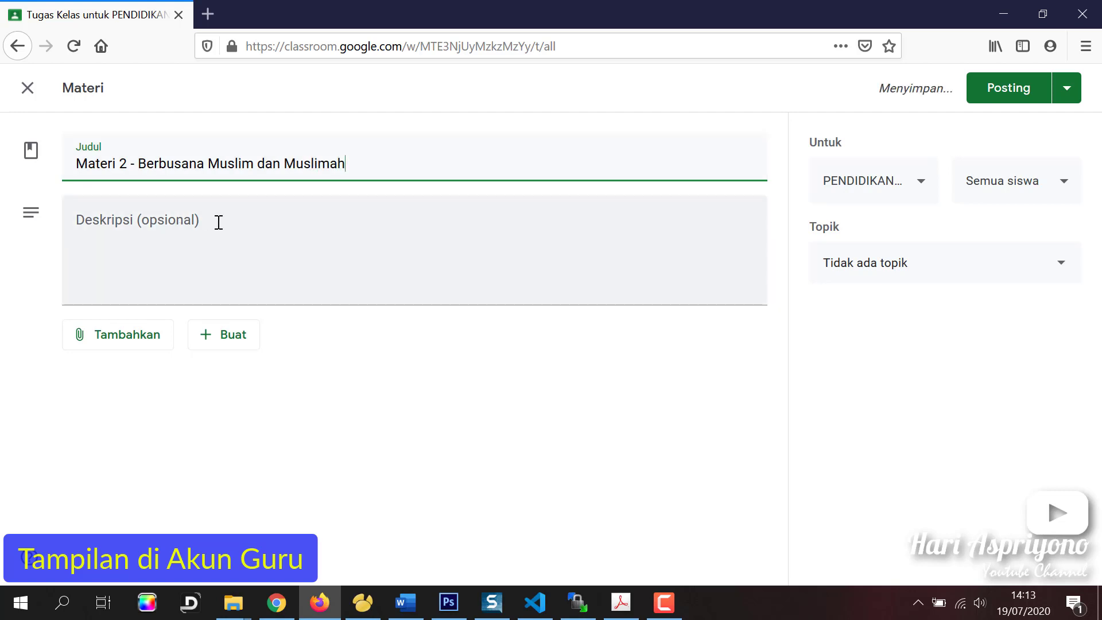
# Enter the material's description: "Silahkan download/lihat materi dan dipelajari, jika ada yang kurang paham silahkan ditanyakan di kolom komentar."
pyautogui.click(218, 222)
pyautogui.write('Silah')
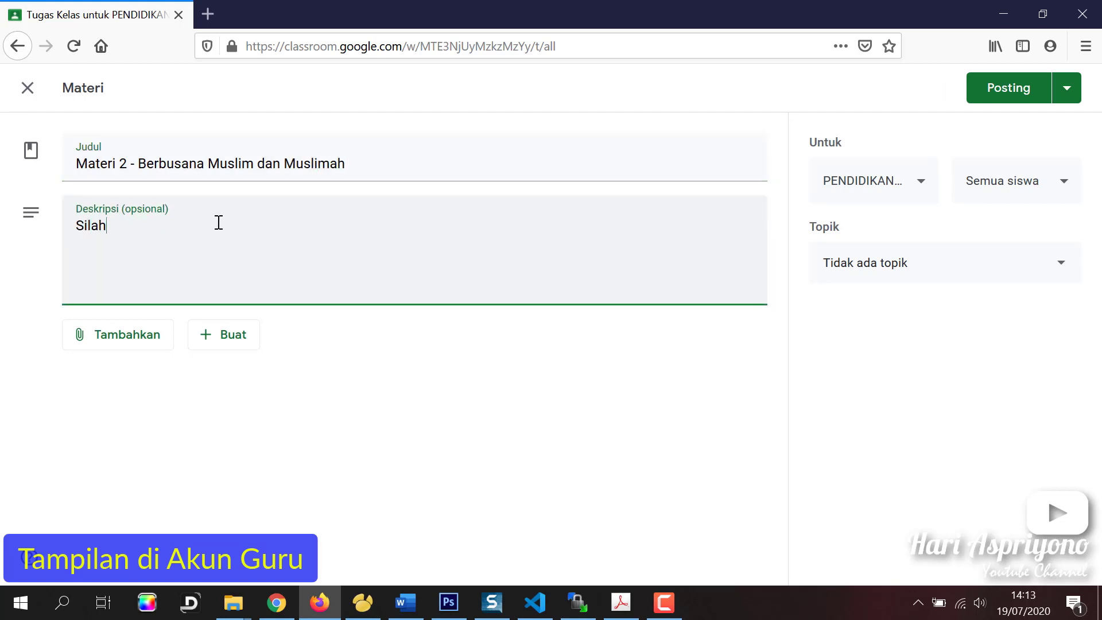
pyautogui.write('kan download/lih')
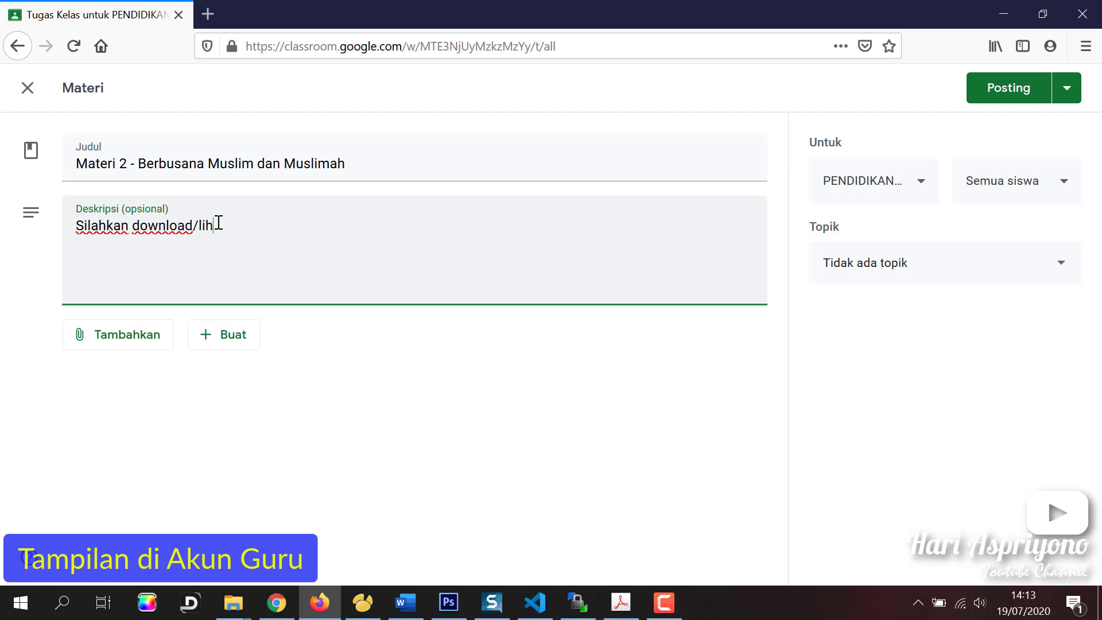
pyautogui.write('at materi dan dipelajari')
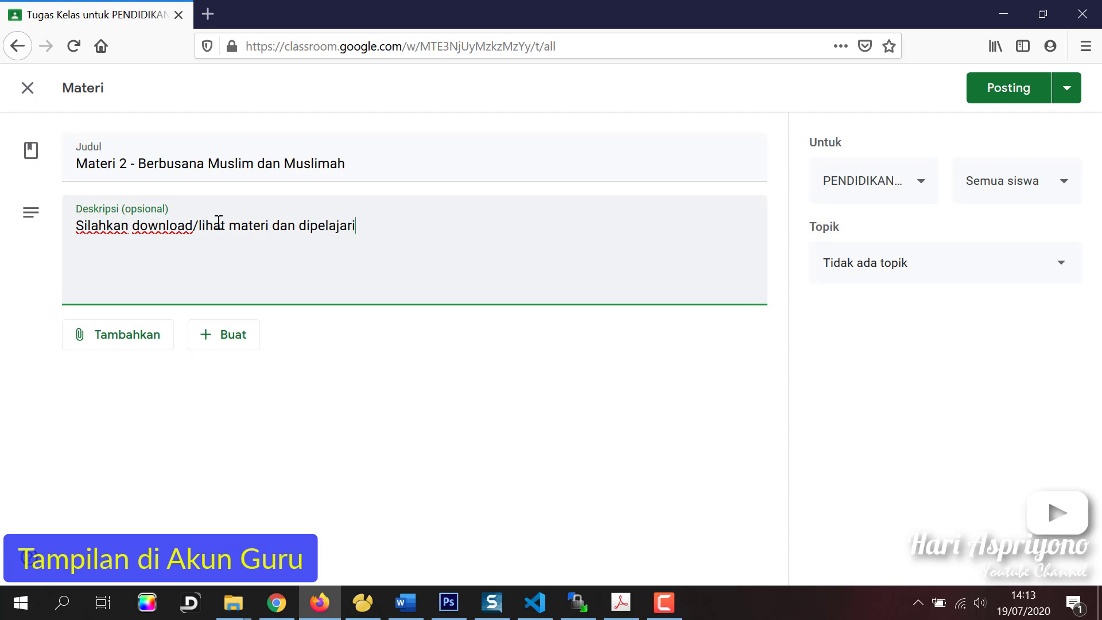
pyautogui.write(', jika ada yang b')
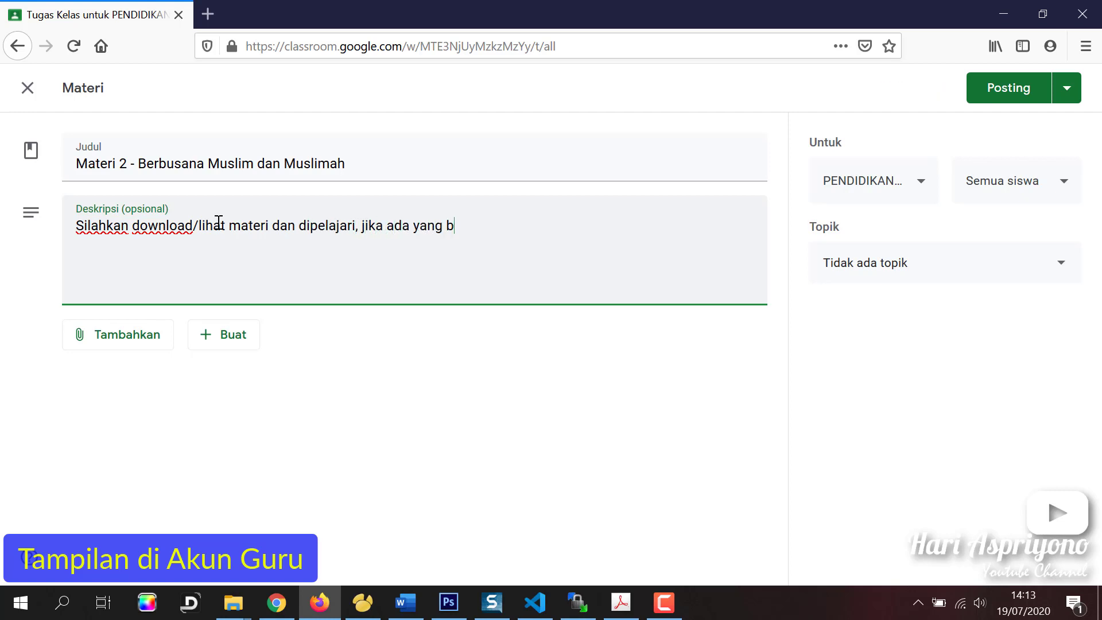
pyautogui.write('ekurang paham dilahkan')
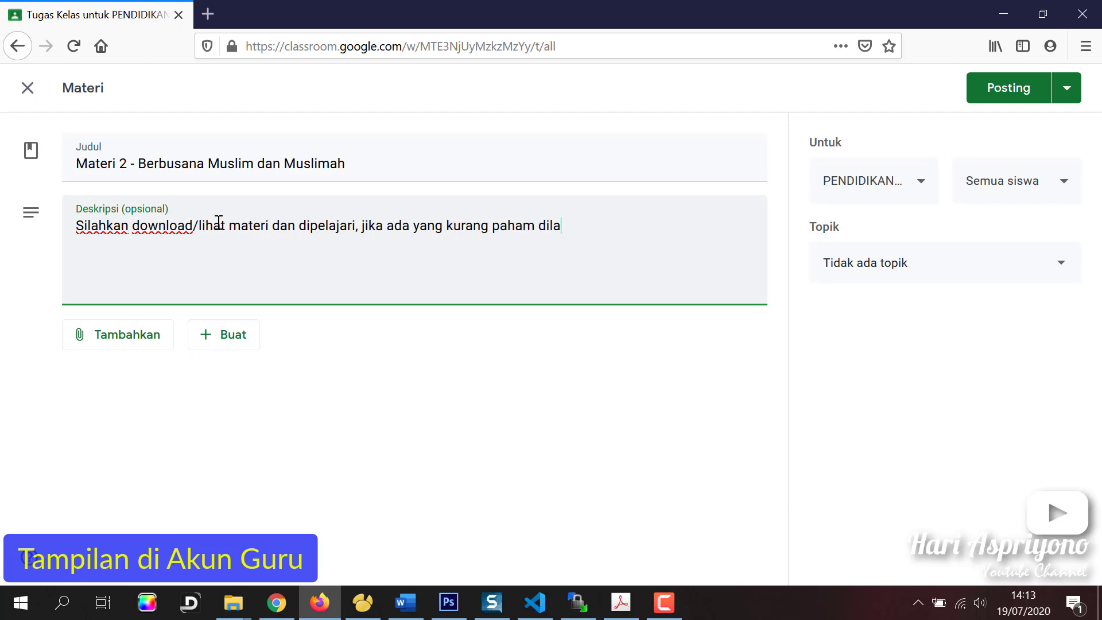
pyautogui.press('BackSpace')
pyautogui.press('BackSpace')
pyautogui.press('BackSpace')
pyautogui.press('BackSpace')
pyautogui.press('BackSpace')
pyautogui.press('BackSpace')
pyautogui.press('BackSpace')
pyautogui.press('BackSpace')
pyautogui.write('silahkan ditanyakan ')
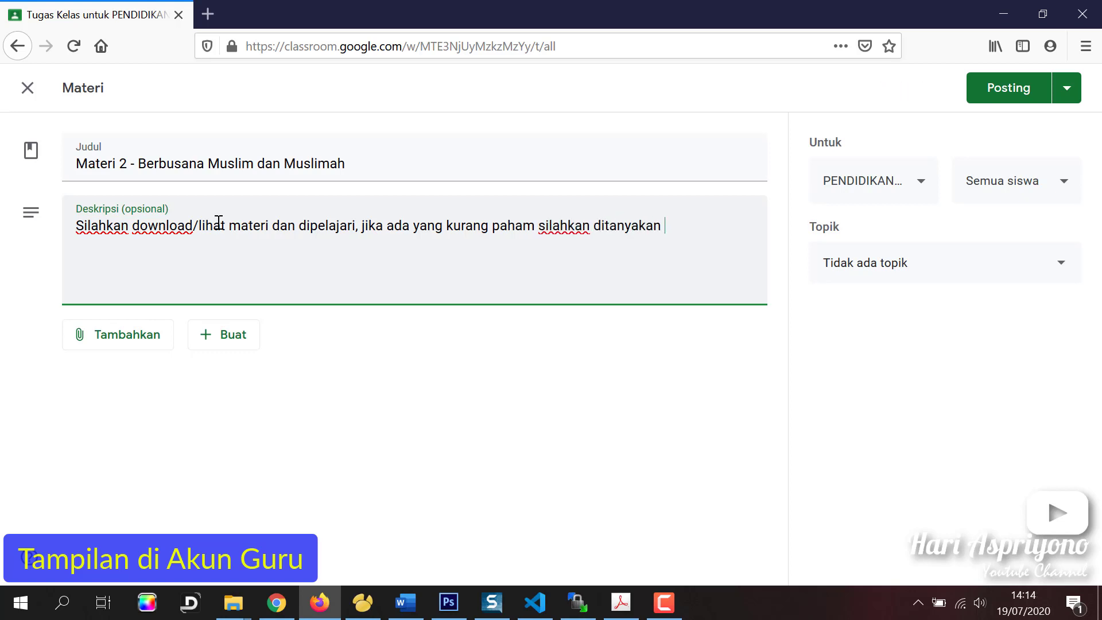
pyautogui.write('di kolom komentar.')
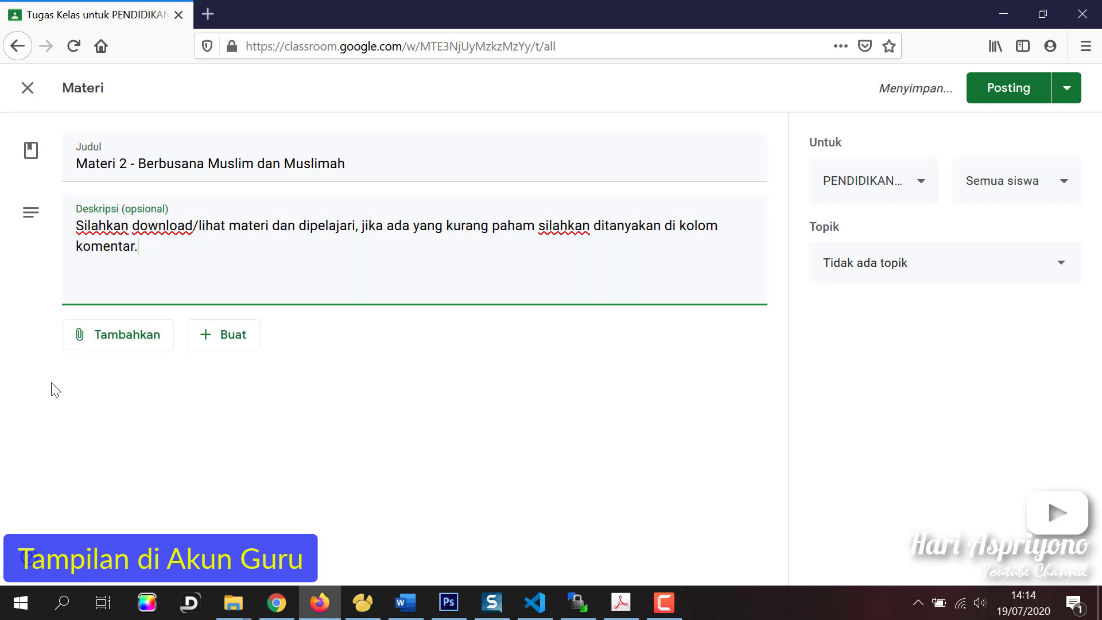
# Attach the file "Materi BAB 2 - Berbusana Muslim dan Muslimah.pdf" from the computer's DARING 2020 folder to the material
pyautogui.click(122, 335)
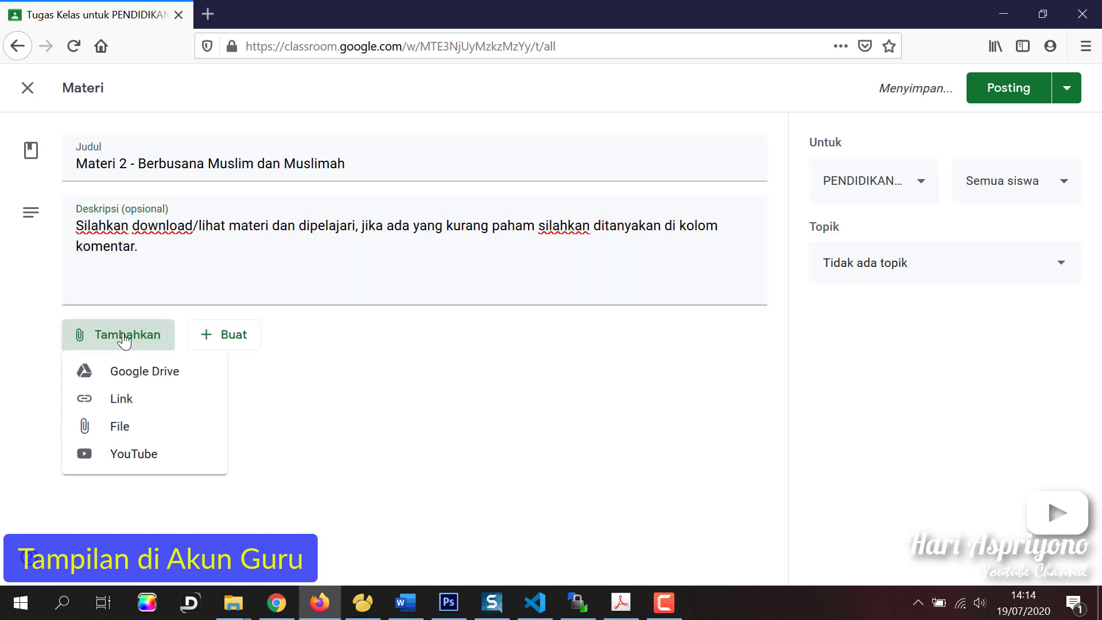
pyautogui.click(123, 432)
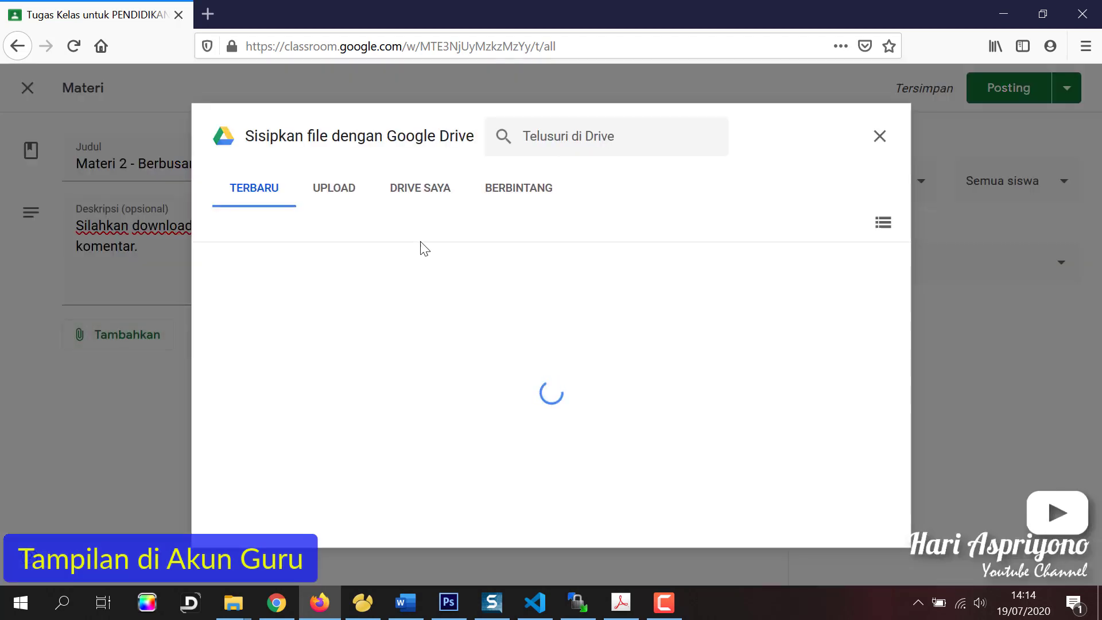
pyautogui.click(339, 191)
pyautogui.click(537, 438)
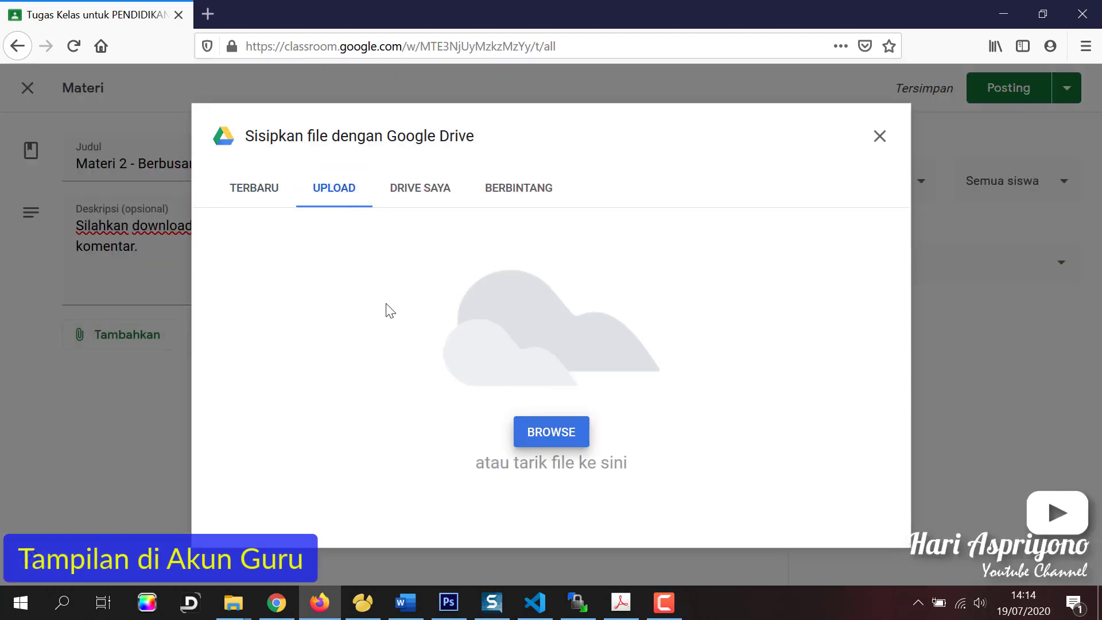
pyautogui.click(247, 183)
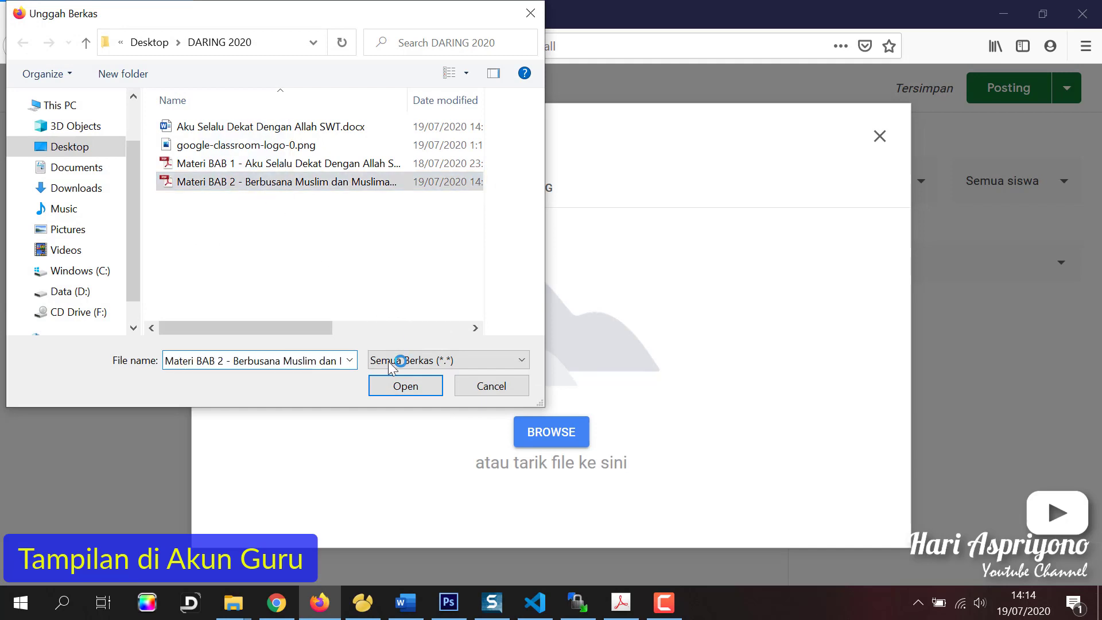
pyautogui.click(405, 386)
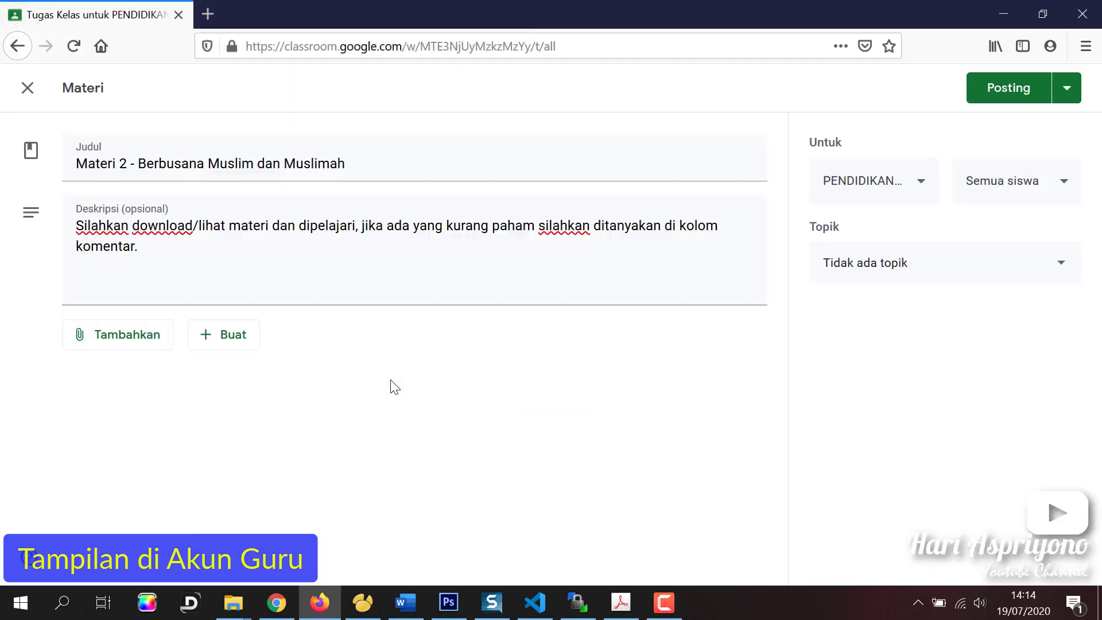
# File the material under the topic "PAI 2 - Berbusana Muslim dan Muslimah" and publish it to the class
pyautogui.click(924, 273)
pyautogui.click(897, 403)
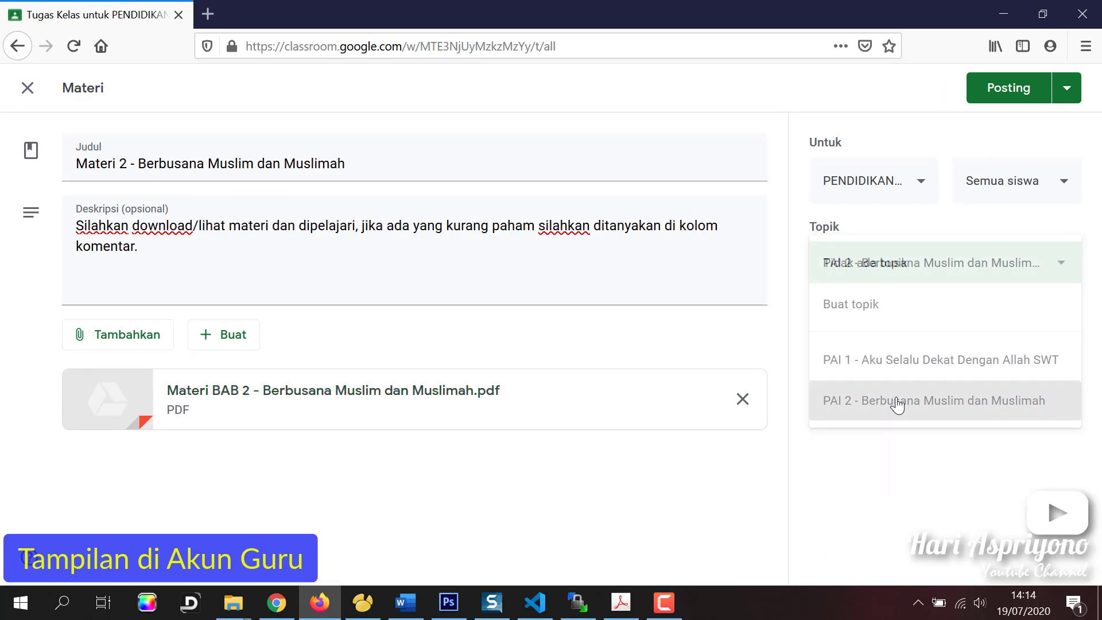
pyautogui.click(1003, 93)
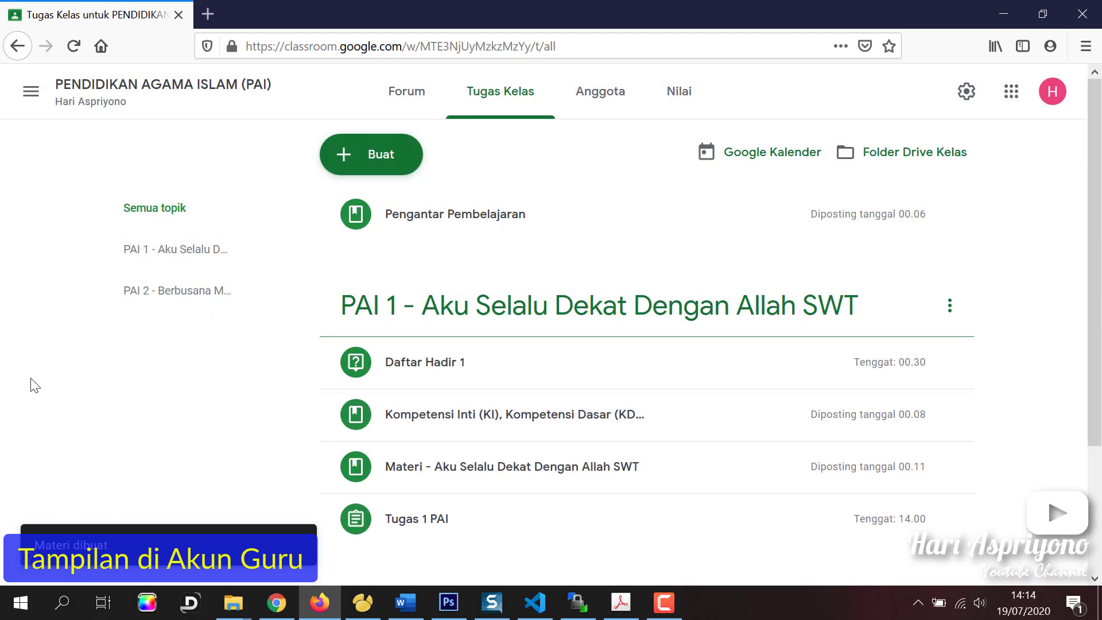
pyautogui.scroll(-3, 373, 431)
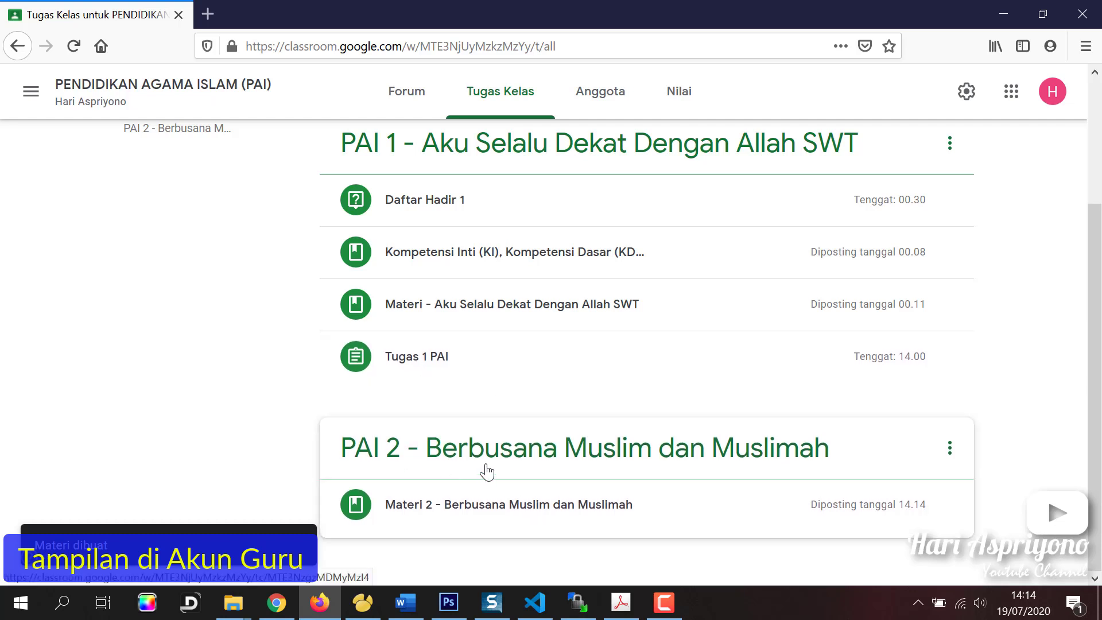
# Create a new Tugas assignment in the class and title it "Tugas 2 PAI"
pyautogui.scroll(3, 485, 468)
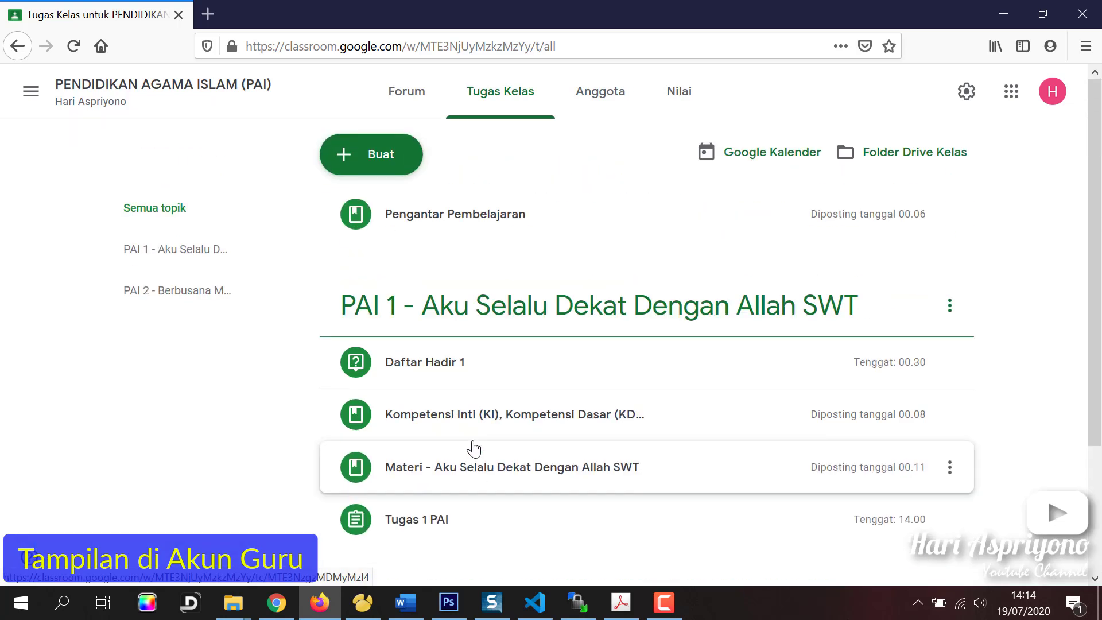
pyautogui.click(375, 160)
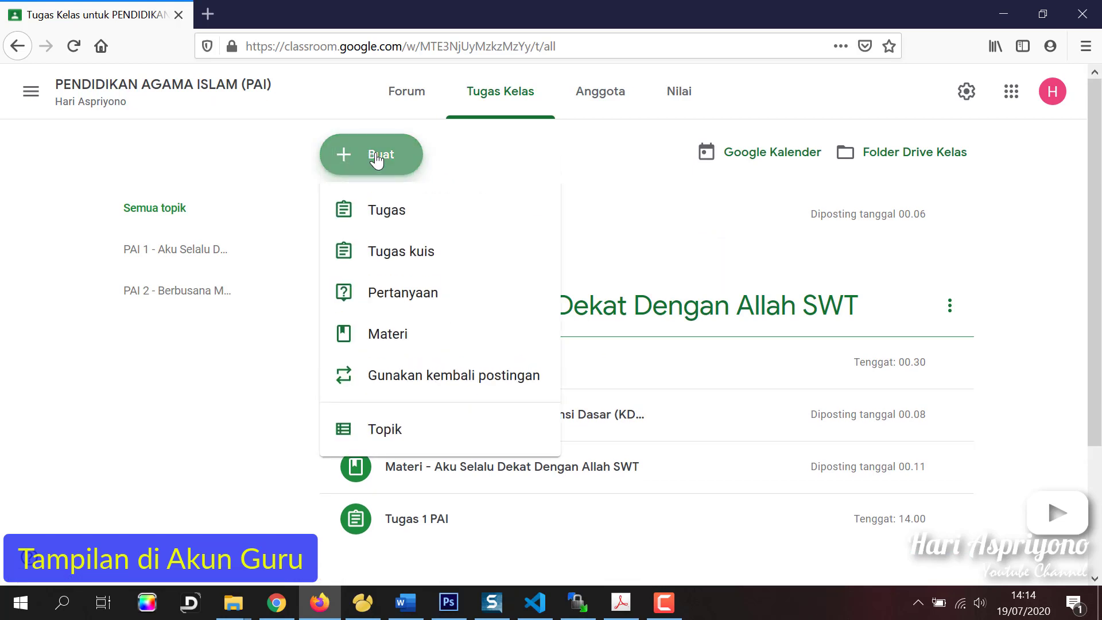
pyautogui.click(376, 213)
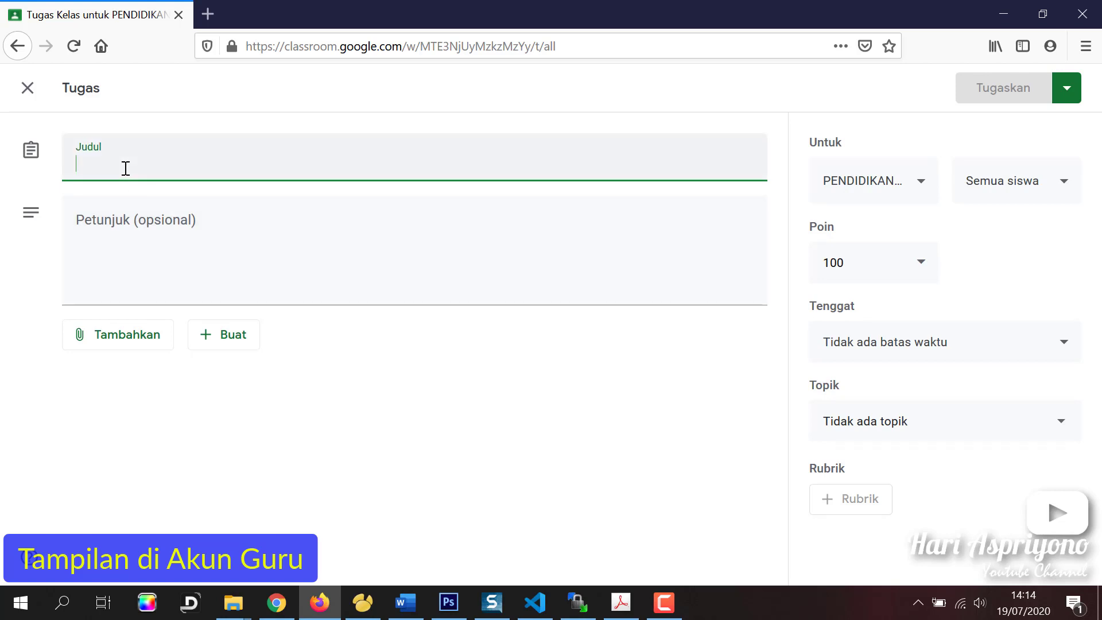
pyautogui.write('Tugas')
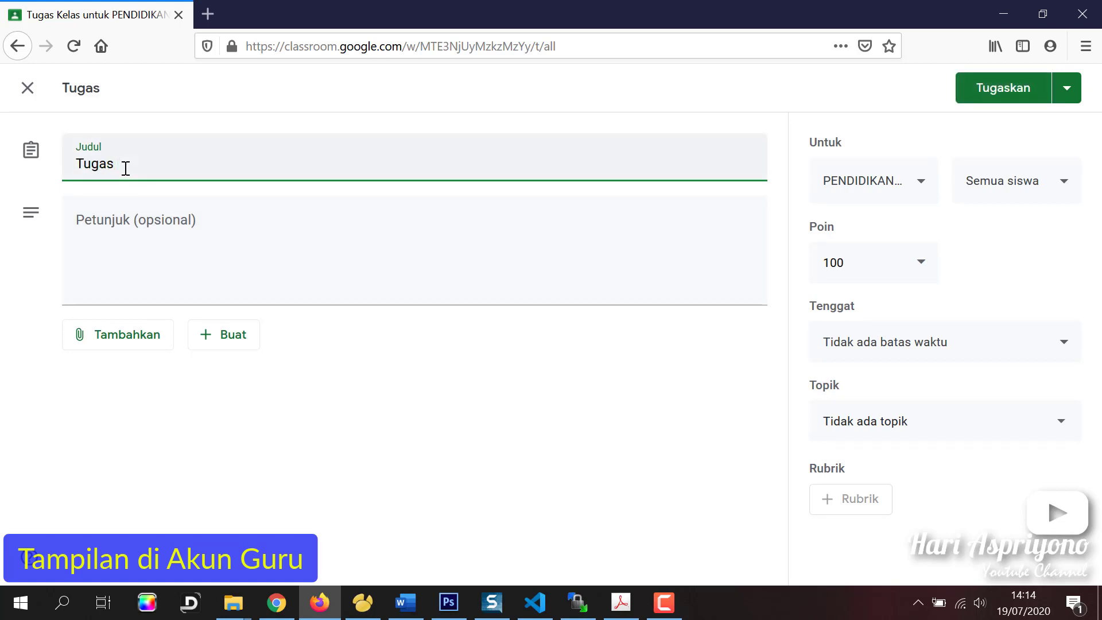
pyautogui.write(' 2 PAI')
# Enter instructions requesting Al-Qur'an verses and Hadits on "Perintah Berbusana Muslim/Muslimah" with their meanings, written on A4 paper and submitted as a photo
pyautogui.click(145, 254)
pyautogui.write('Sebutkan Ayat Al-Qur’an dan Hadits tentang Perintah Berbusana Muslim/Muslimah, Tuliskan masing-masing Ayat Al-Quran dan Hadits beserta Artinya pada kertas A4, kemudian foto hasil kerja kalian dan kirimkan sebagai jawaban tugas!')
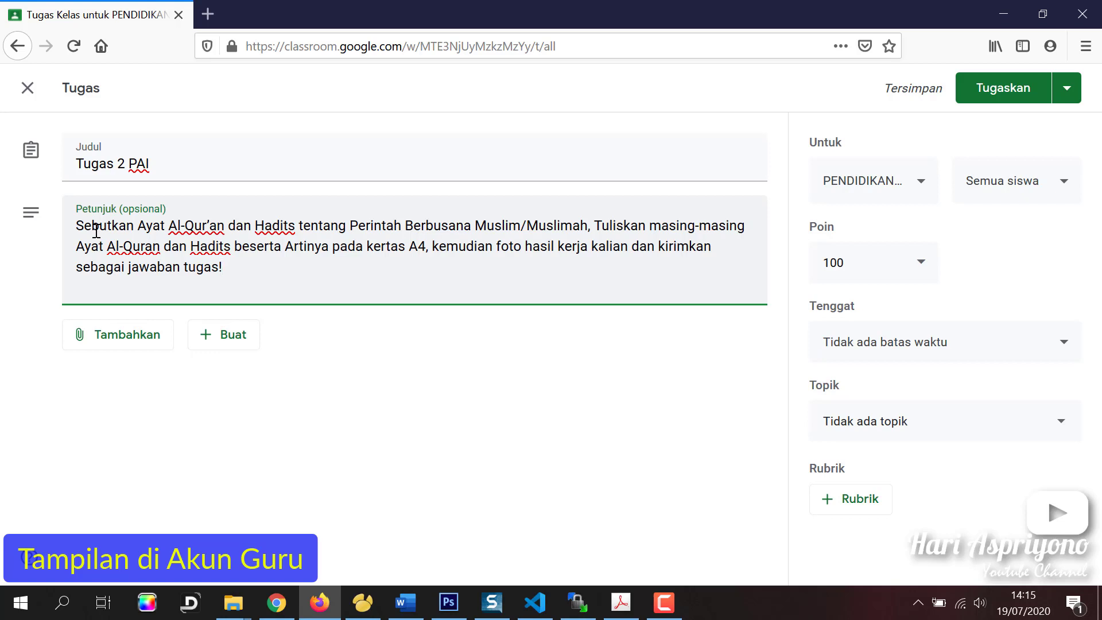
# Keep the assignment addressed to all students and set its deadline to 20 Jul 2020 at 23.59
pyautogui.click(1048, 187)
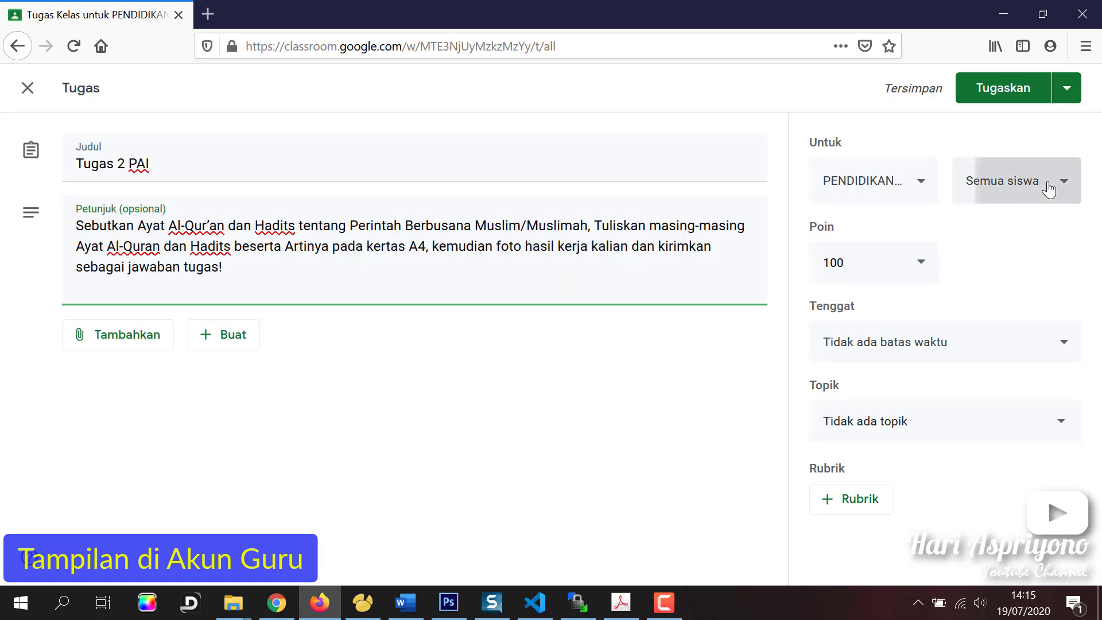
pyautogui.click(1050, 187)
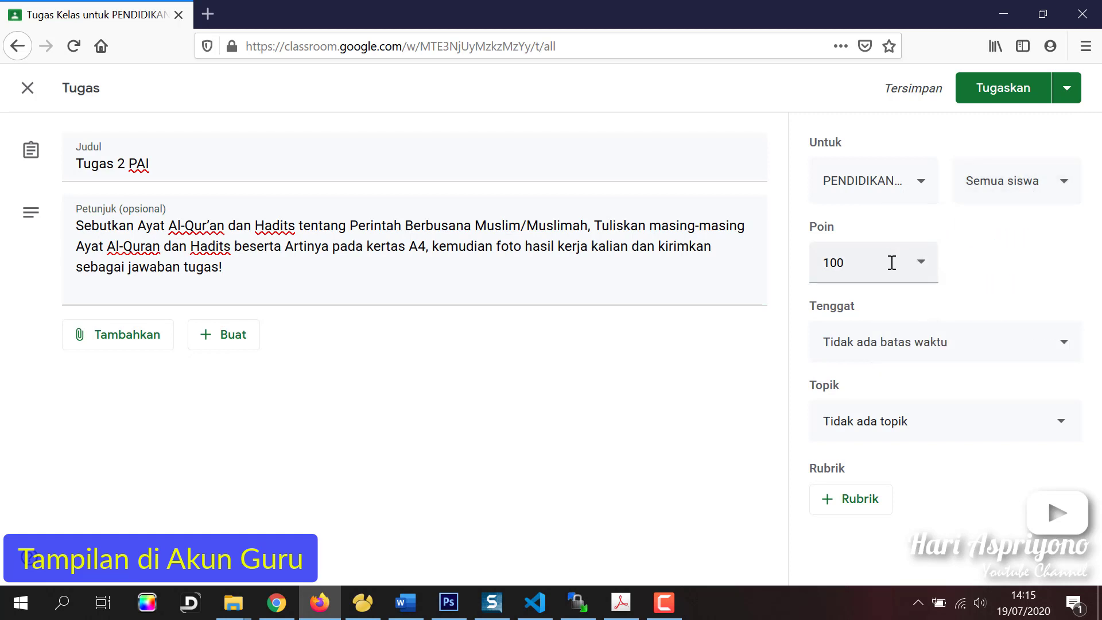
pyautogui.click(1041, 346)
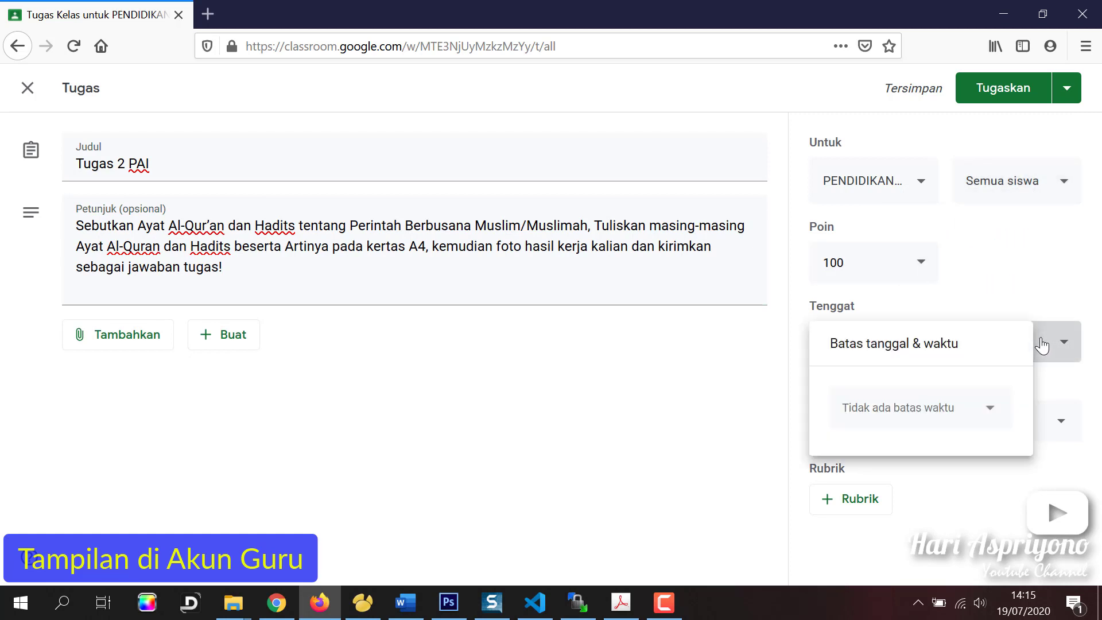
pyautogui.click(975, 409)
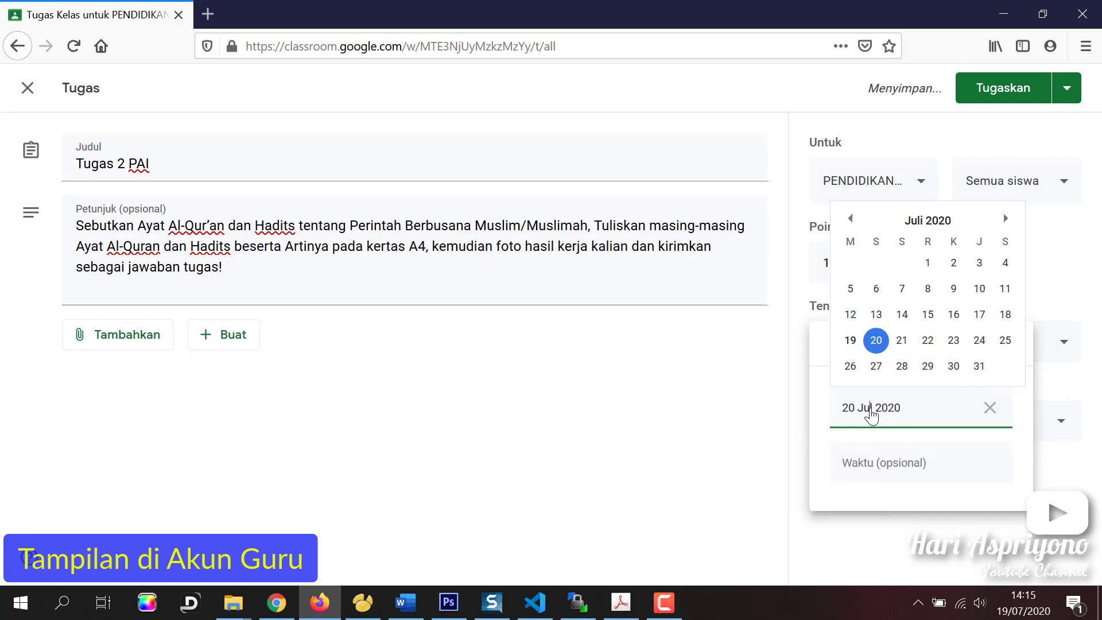
pyautogui.click(868, 463)
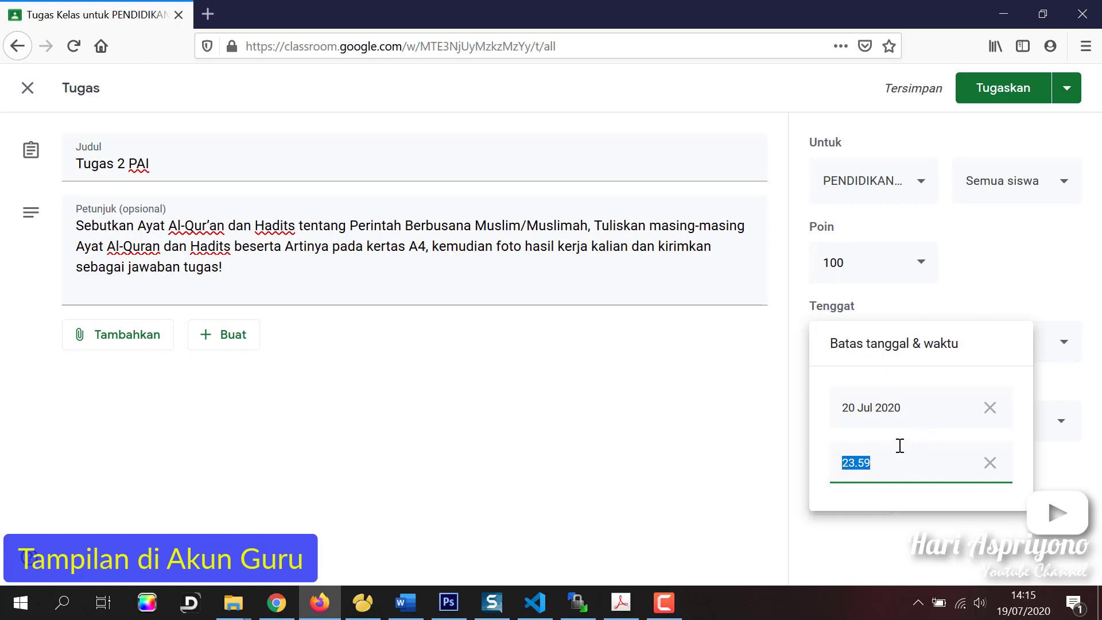
pyautogui.click(1065, 457)
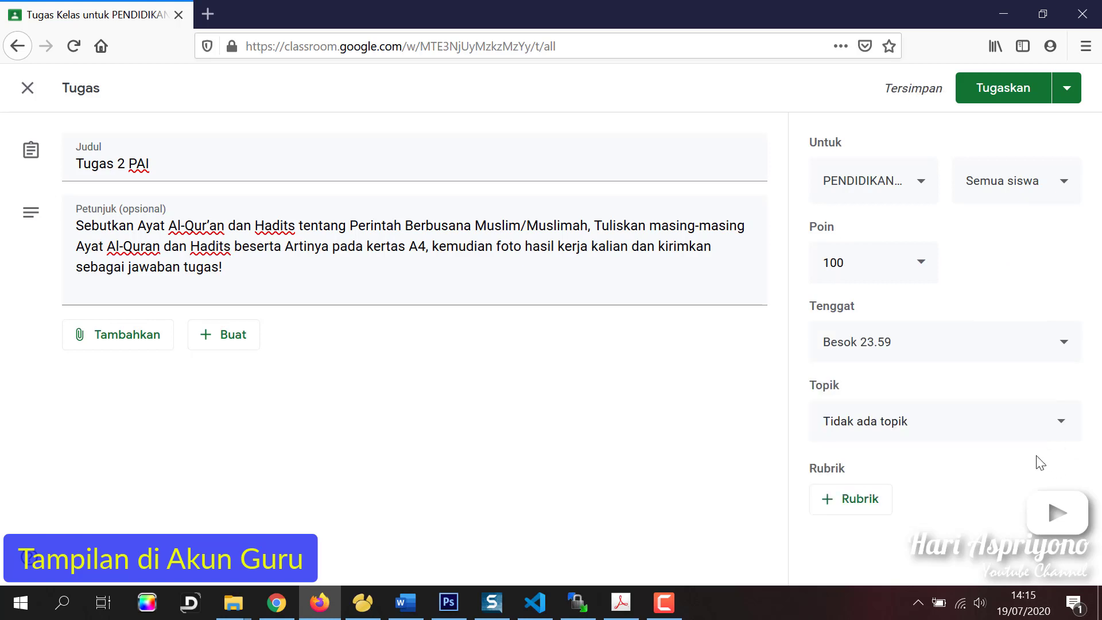
# File the assignment under the topic "PAI 2 - Berbusana Muslim dan Muslimah" and open its options for adding a rubric
pyautogui.click(948, 429)
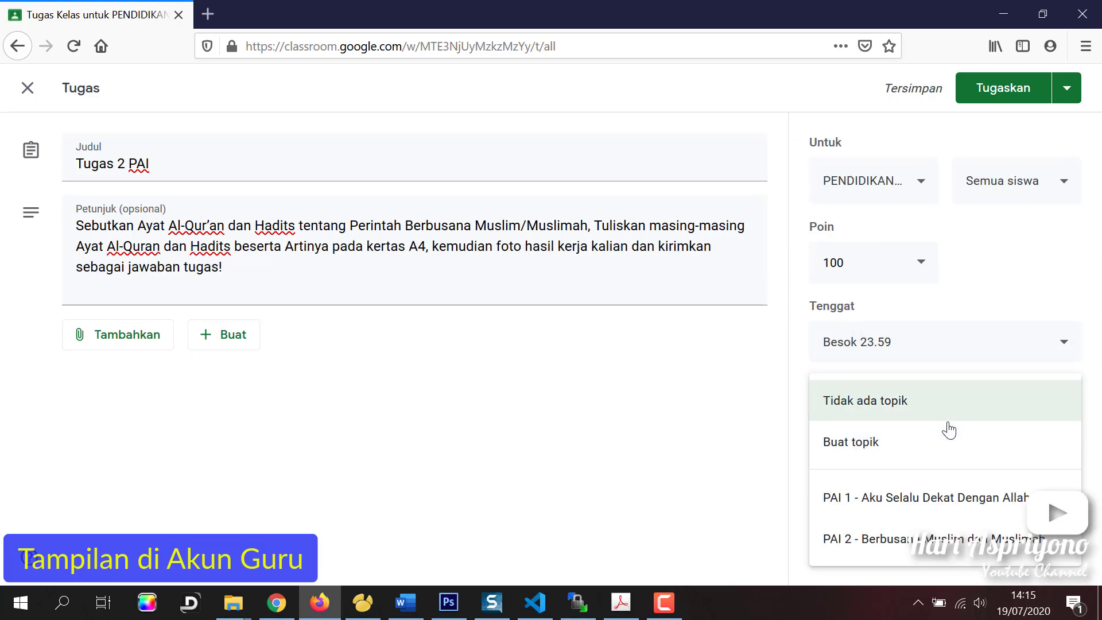
pyautogui.click(906, 541)
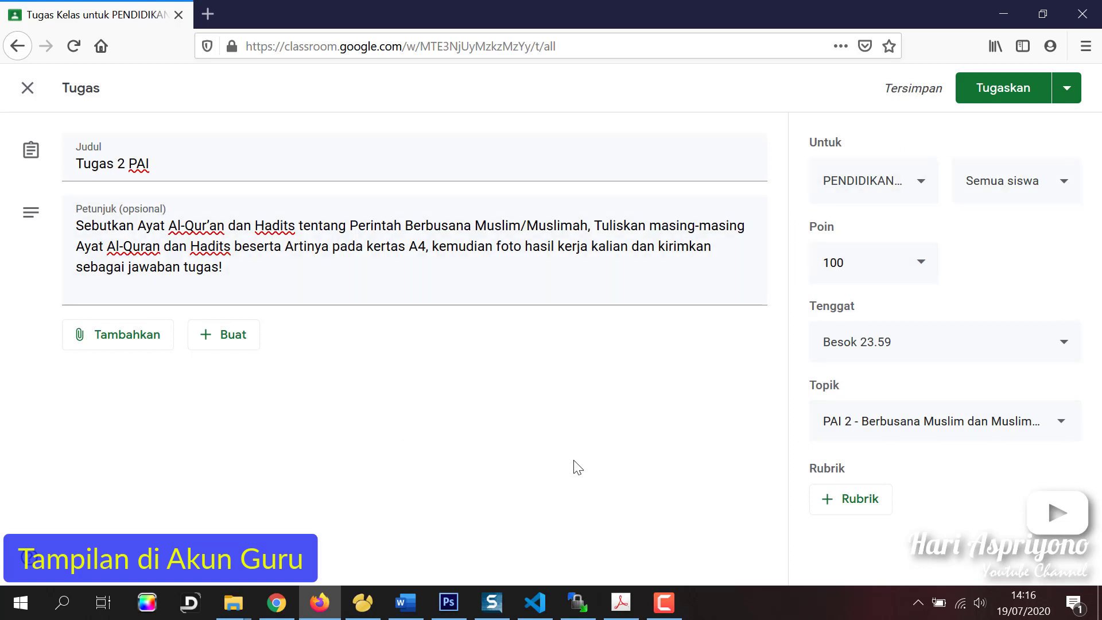
pyautogui.click(844, 506)
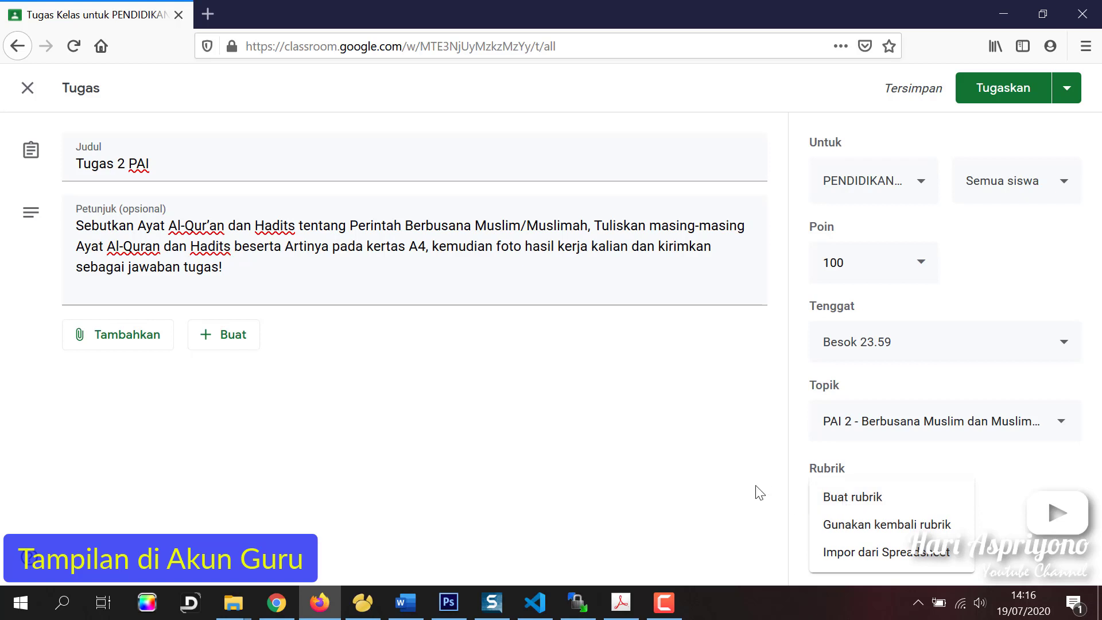
# Create a new rubric for the assignment and title its first criterion "Ketepatan Dalam Memilih Ayat Al Qur'an dan Hadits"
pyautogui.click(875, 507)
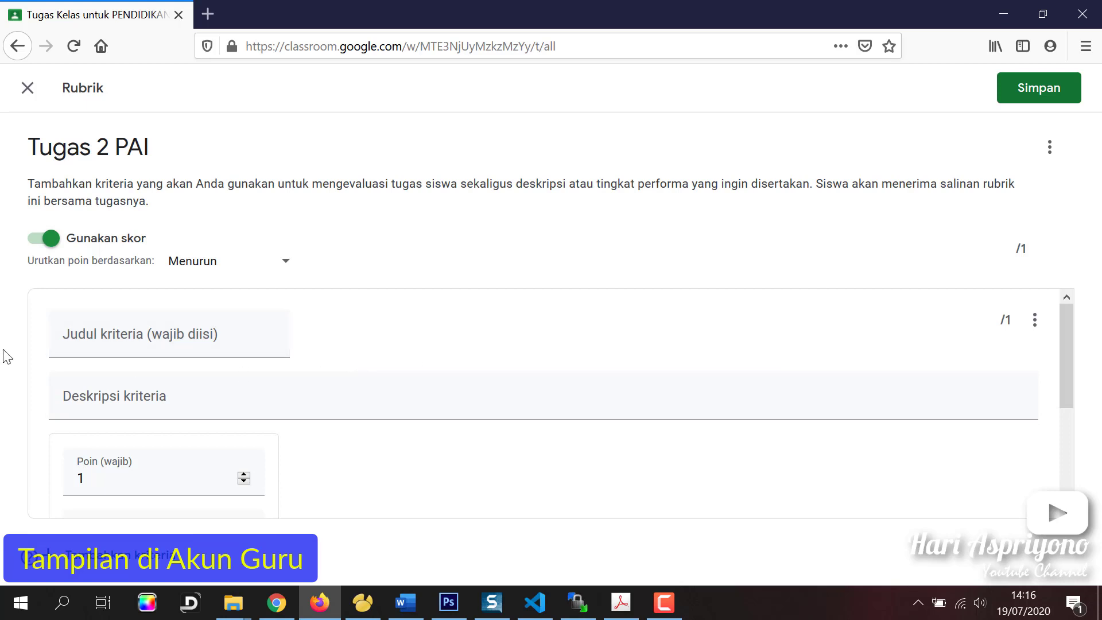
pyautogui.click(116, 336)
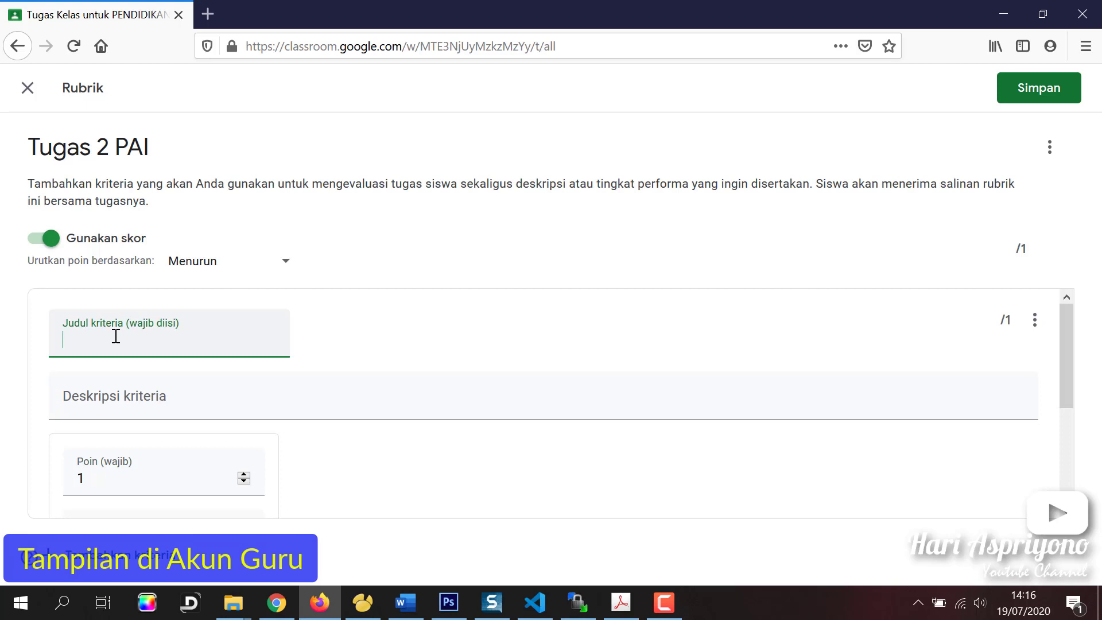
pyautogui.write('Ketepatan Dalam Memilih Ayat Al')
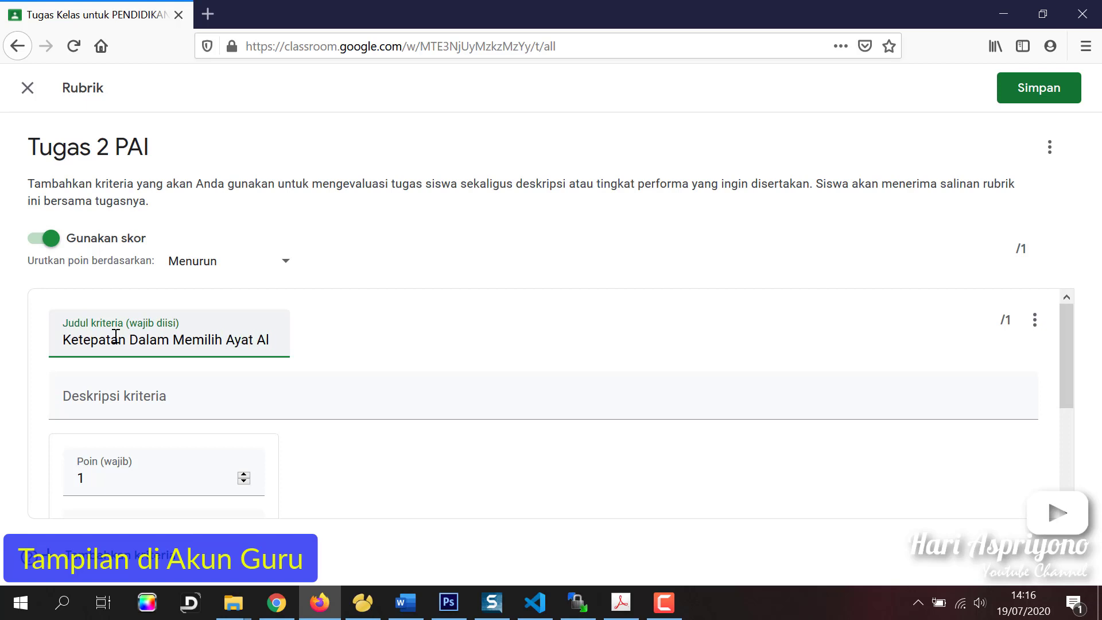
pyautogui.write("Qur'an")
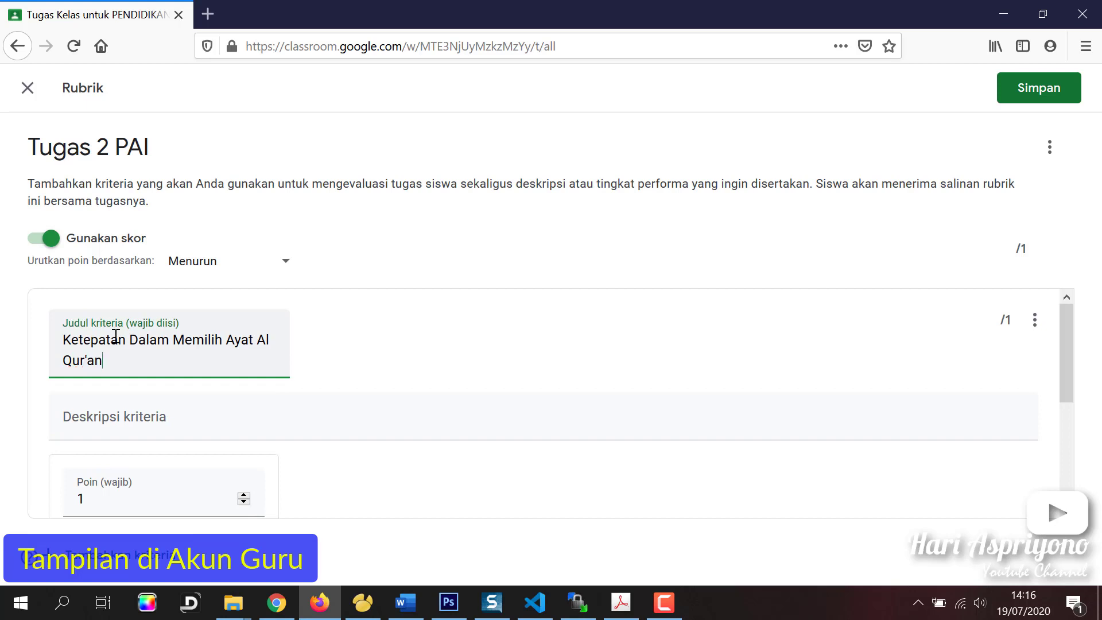
pyautogui.write(' dan Hdits')
pyautogui.click(145, 361)
pyautogui.write('a')
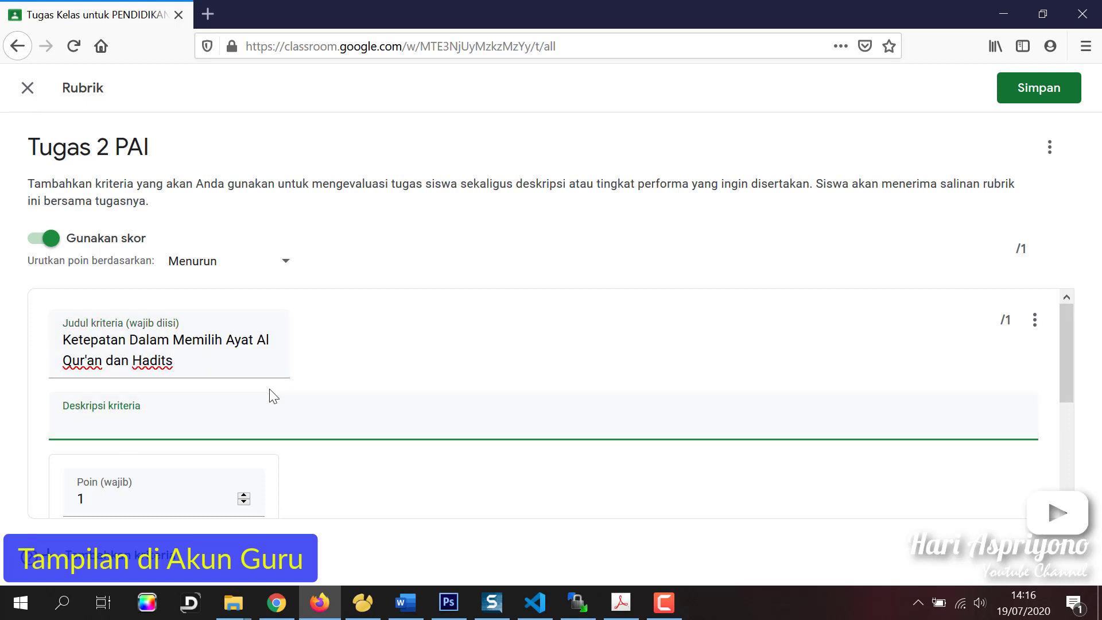
# Describe the criterion as "Tingkat ketepatan siswa dalam memilih Ayat Al Qur'an dan Hadits", reusing the end of the criterion title
pyautogui.scroll(-3, 270, 394)
pyautogui.scroll(3, 296, 396)
pyautogui.moveTo(275, 364); pyautogui.dragTo(45, 335)
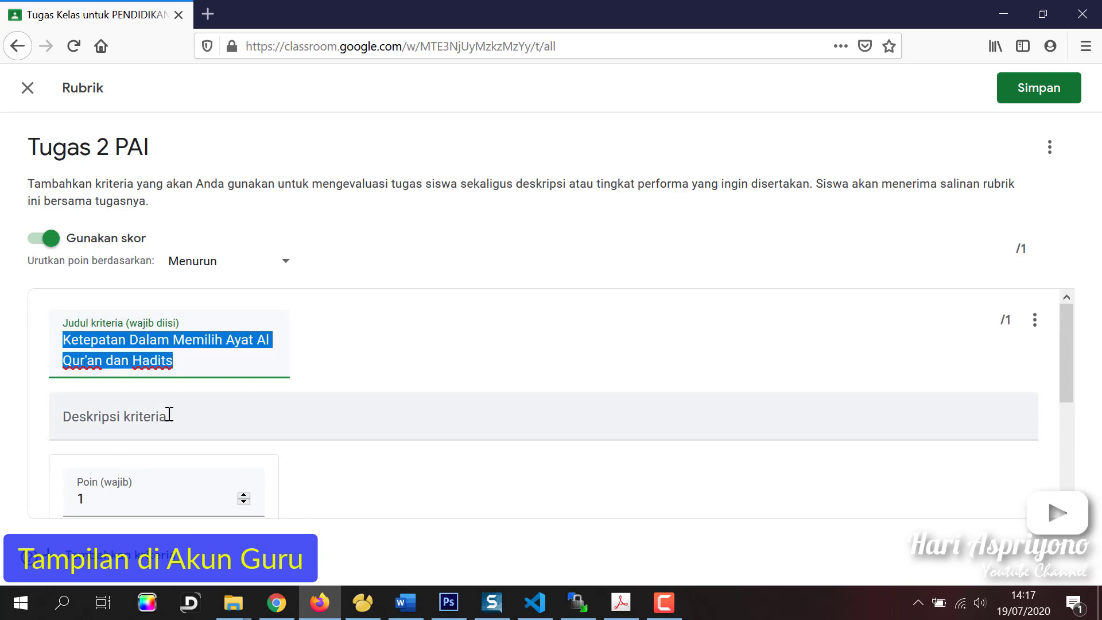
pyautogui.click(137, 418)
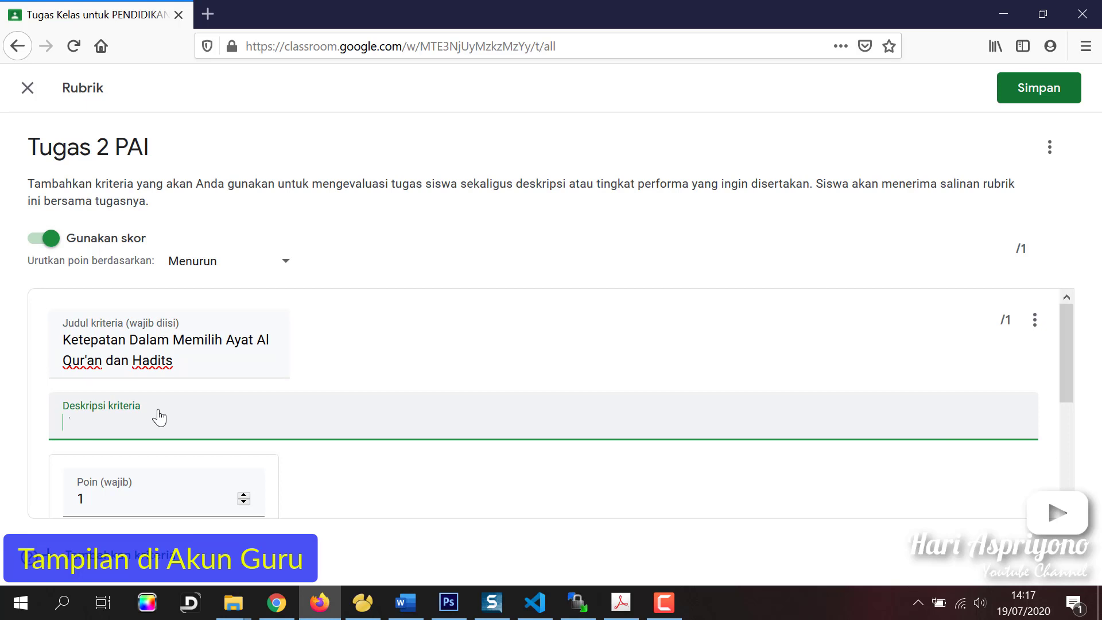
pyautogui.write('Tingkat ketepatan siswa dalam memilih')
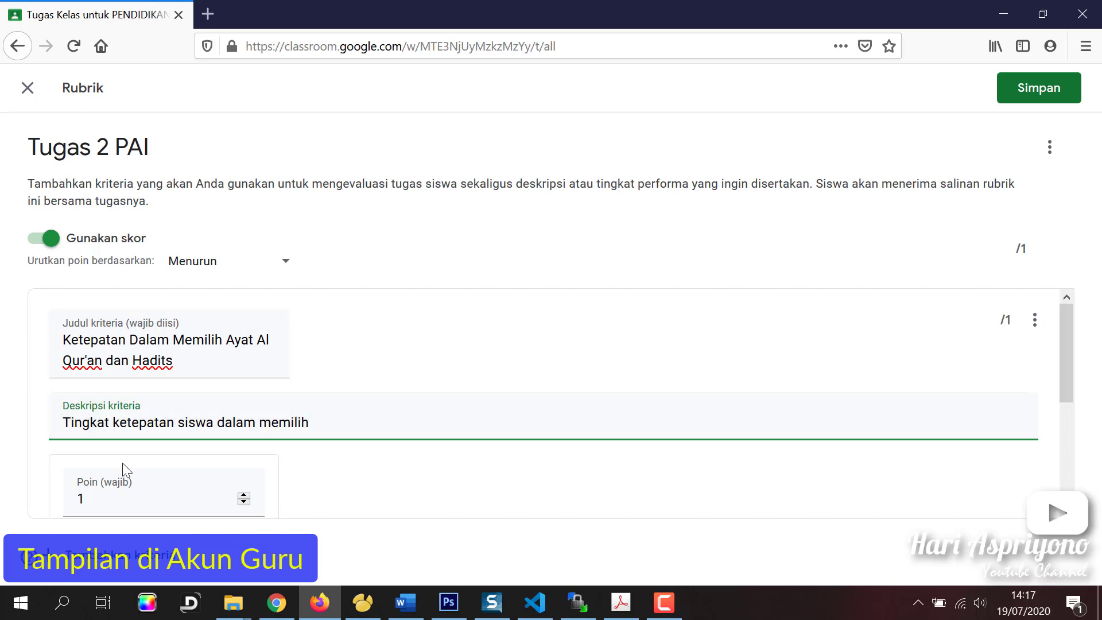
pyautogui.tripleClick(226, 339)
pyautogui.moveTo(233, 339)
pyautogui.mouseDown()
pyautogui.moveTo(236, 359)
pyautogui.moveTo(184, 368)
pyautogui.moveTo(227, 339)
pyautogui.mouseUp()
pyautogui.click(184, 357)
pyautogui.hotkey('ctrl', 'c')
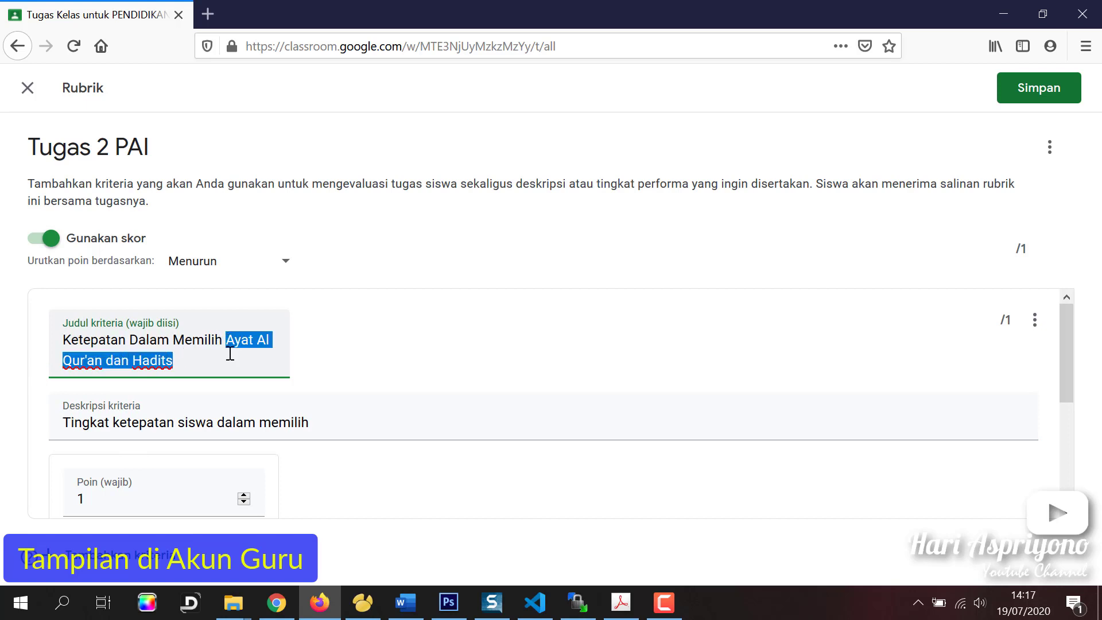
pyautogui.click(384, 422)
pyautogui.hotkey('ctrl', 'v')
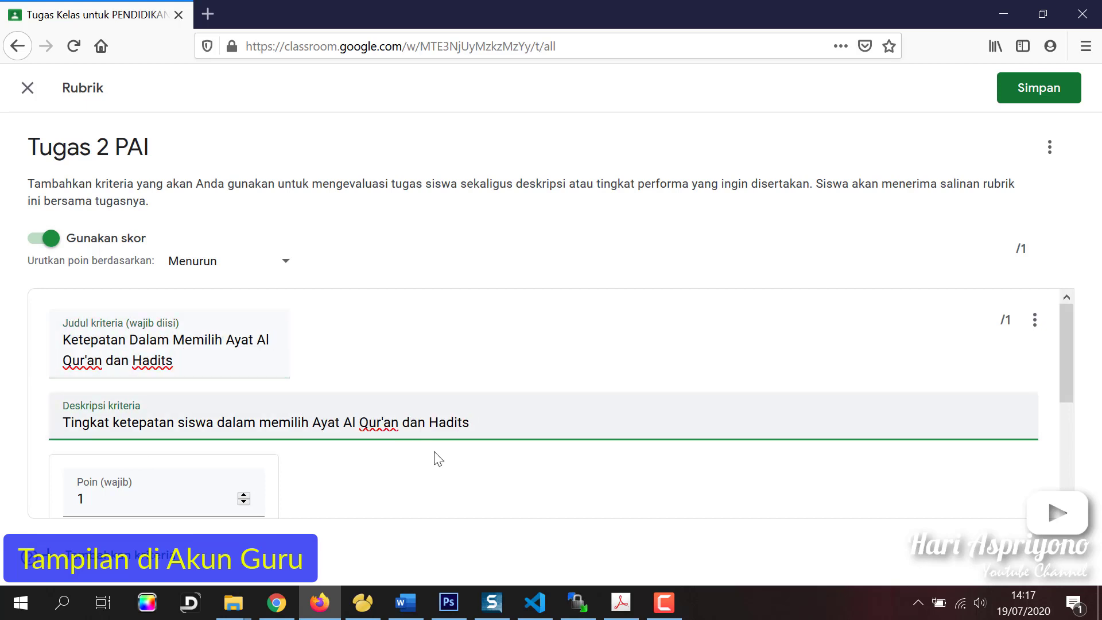
# Set the criterion's first level to 4 points and title it "Sangat Tepat"
pyautogui.scroll(-2, 336, 493)
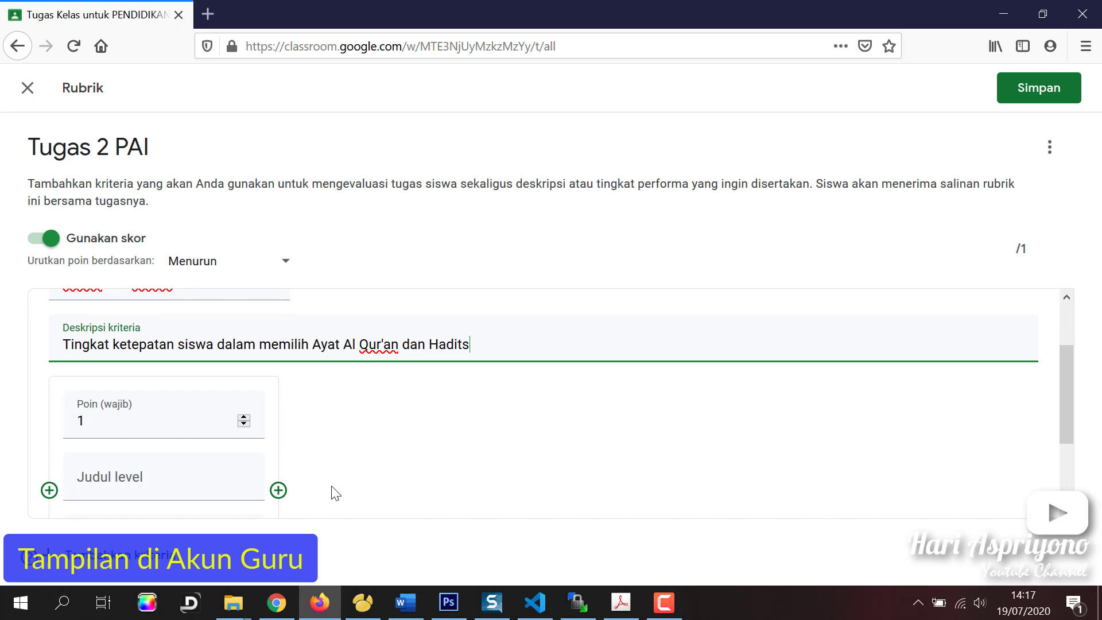
pyautogui.doubleClick(148, 420)
pyautogui.write('4')
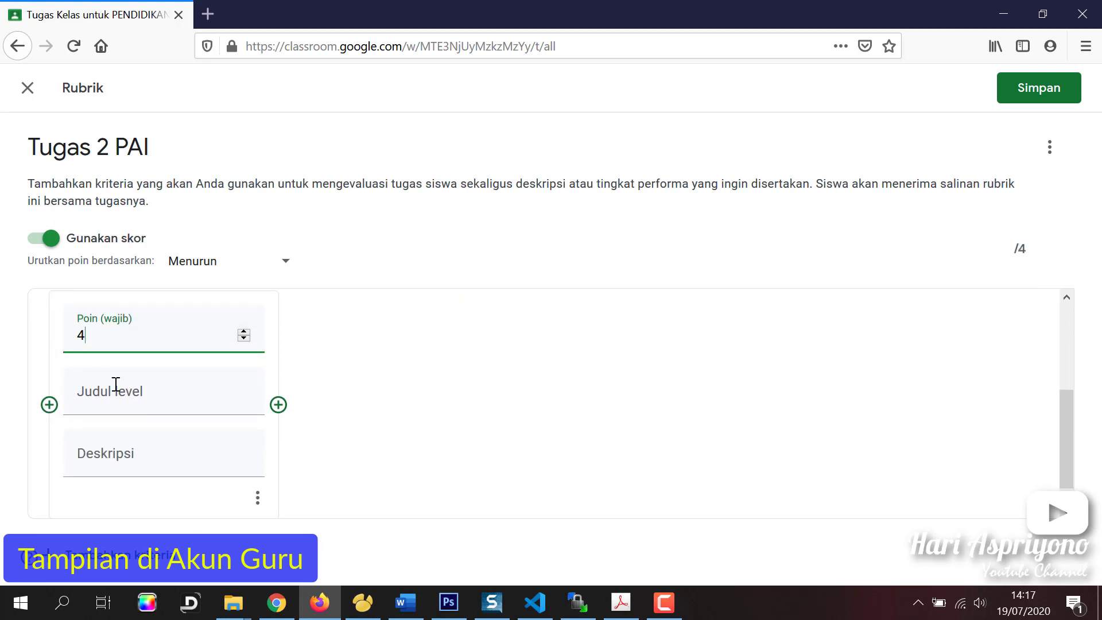
pyautogui.click(154, 396)
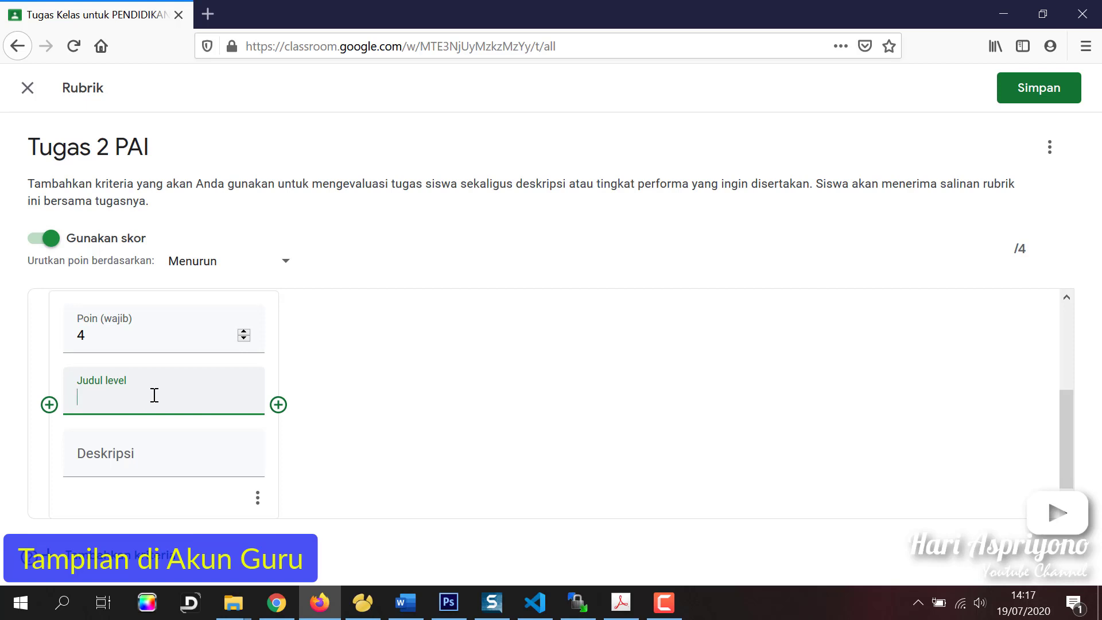
pyautogui.write('Sangat Tepat')
# Begin the "Sangat Tepat" level's description with "Memilih ayat Al-Qur'an dan Hadits", correcting its spelling and capitalization
pyautogui.click(147, 451)
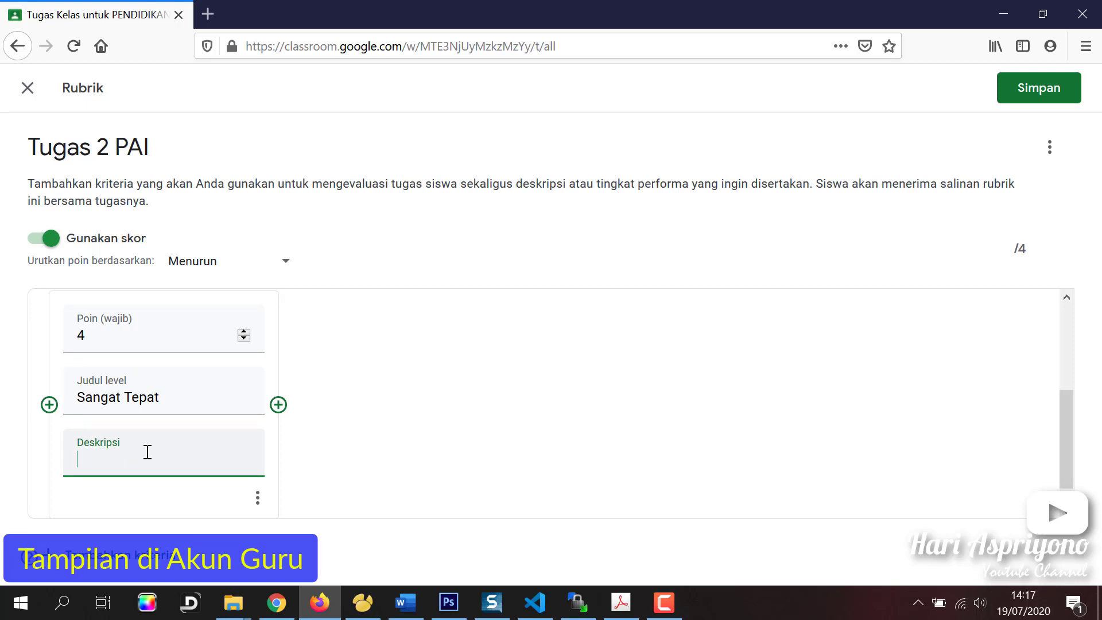
pyautogui.write('memilih ayat dan hadits')
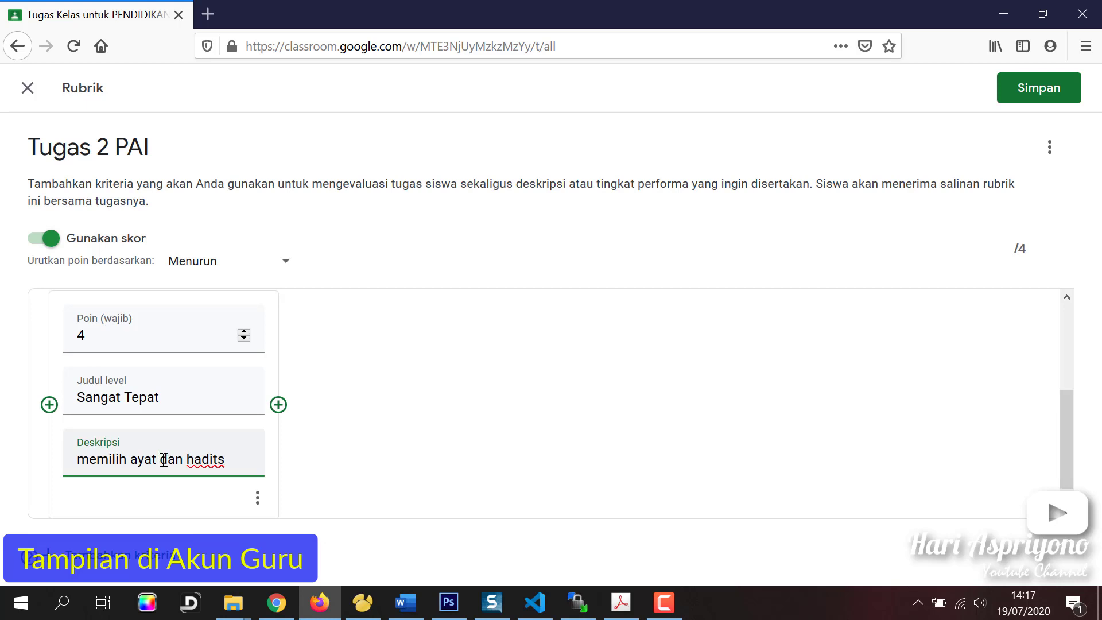
pyautogui.click(163, 459)
pyautogui.write('Al')
pyautogui.write("'qur")
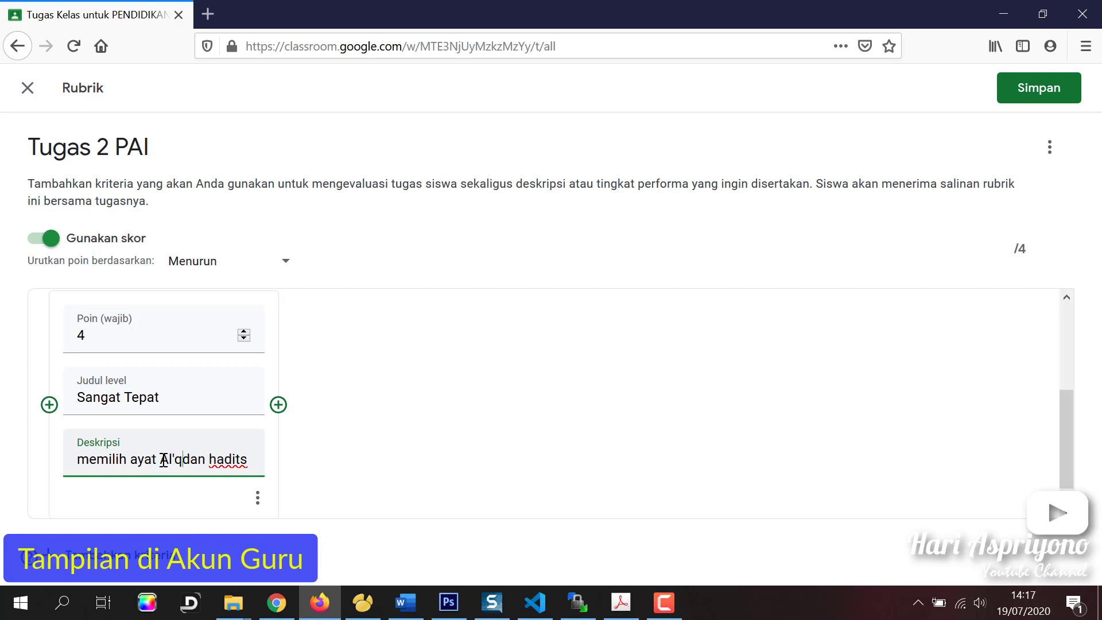
pyautogui.write('an')
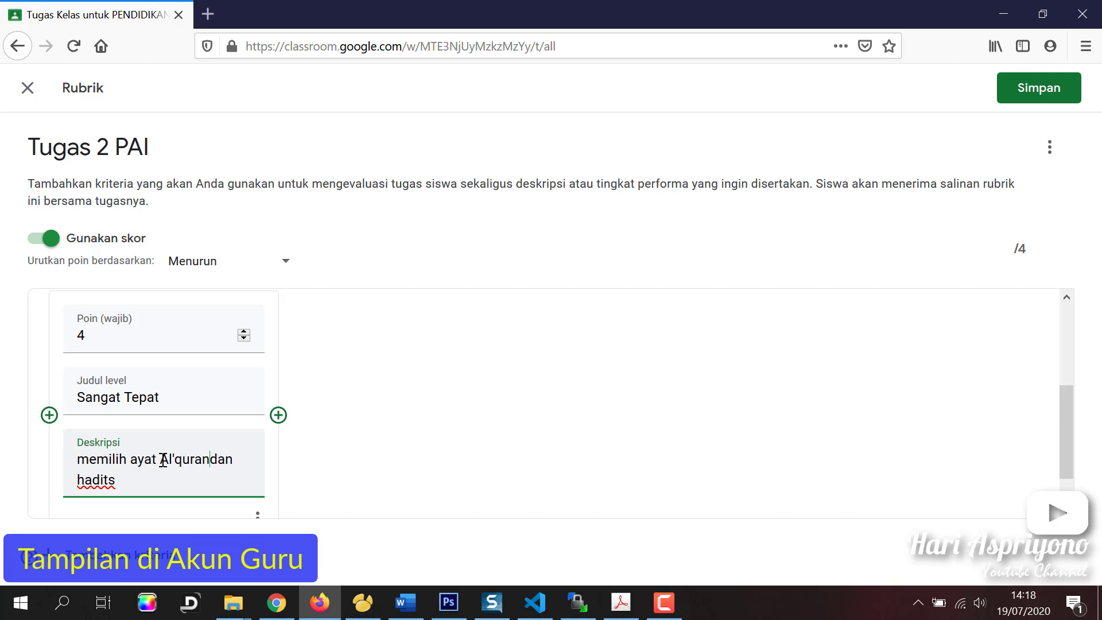
pyautogui.moveTo(175, 459); pyautogui.dragTo(180, 459)
pyautogui.press('BackSpace')
pyautogui.press('BackSpace')
pyautogui.write('-Q')
pyautogui.click(200, 459)
pyautogui.write("'an")
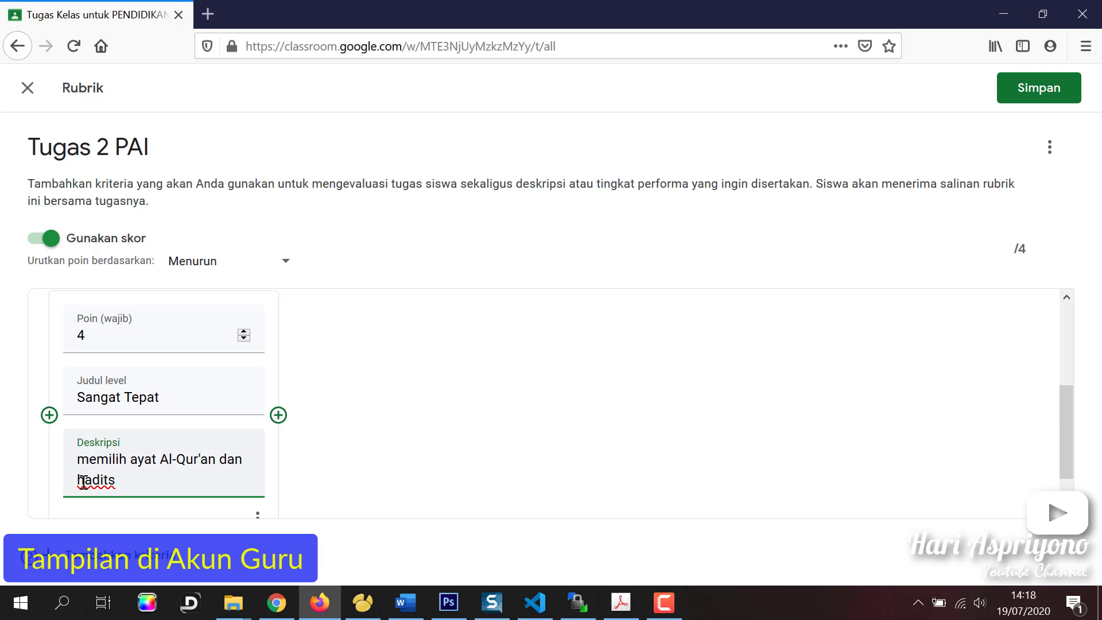
pyautogui.moveTo(77, 479); pyautogui.dragTo(78, 459)
pyautogui.write('H')
pyautogui.write('M')
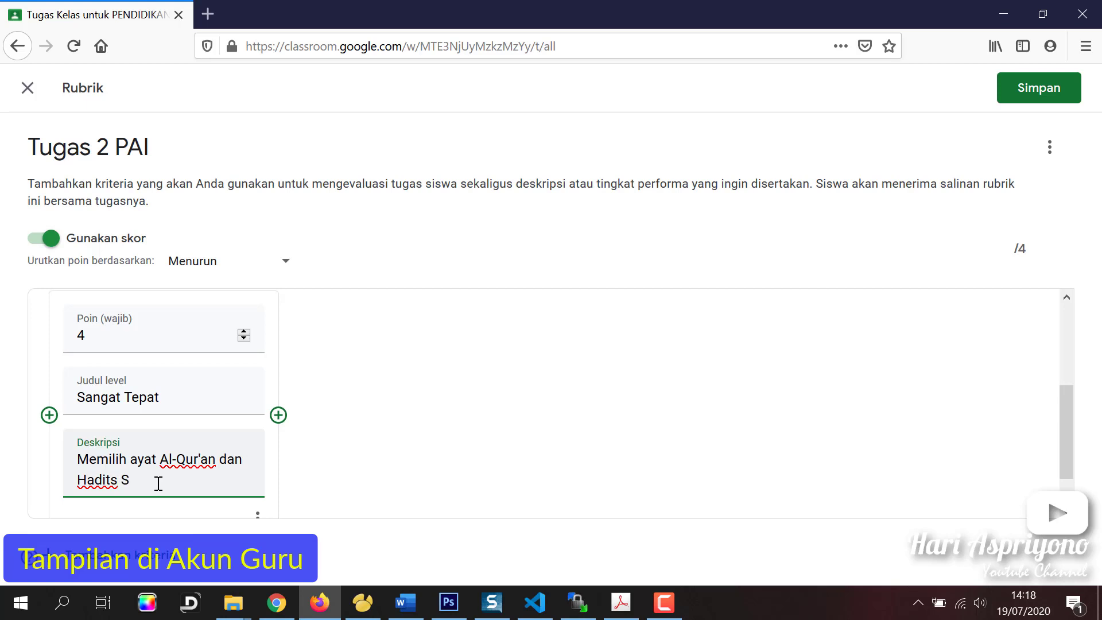
# Extend the "Sangat Tepat" level's description with "Sesauai dengan Perintah Berbusana Muslim dan Muslimah"
pyautogui.write('uai dengan Perintah')
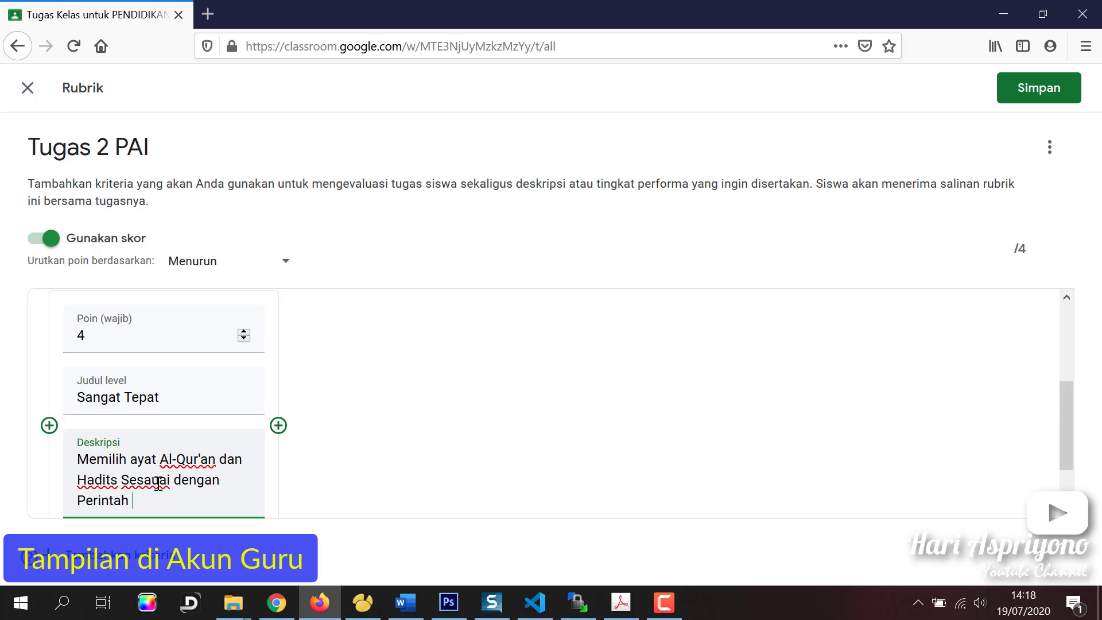
pyautogui.write(' Berbusana Muslim dan ')
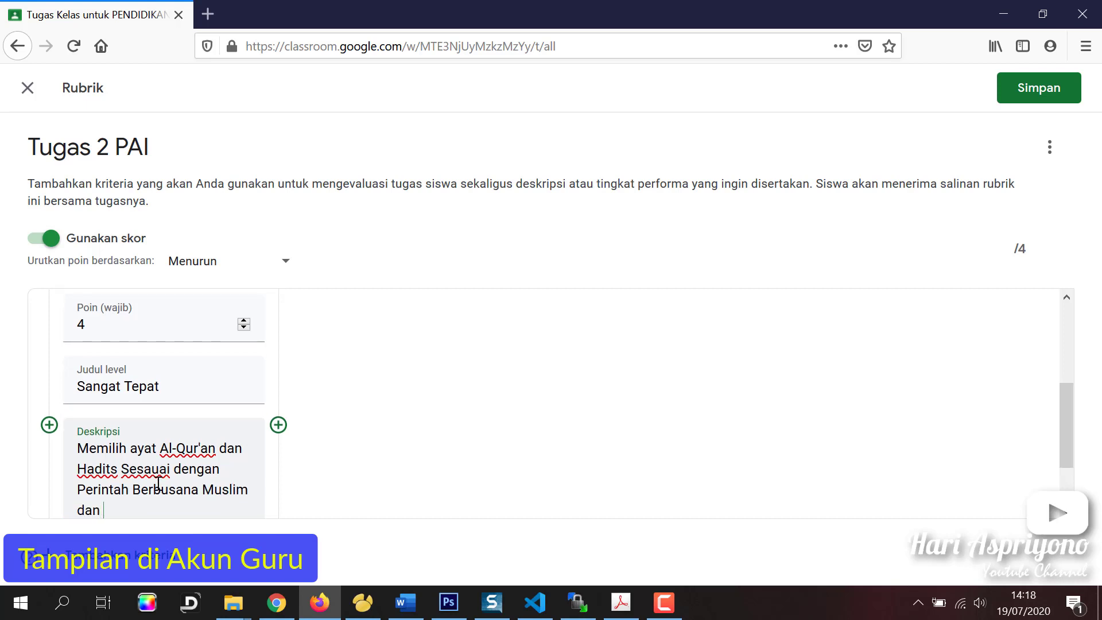
pyautogui.write('Muslimah')
pyautogui.scroll(-2, 313, 413)
pyautogui.scroll(3, 327, 389)
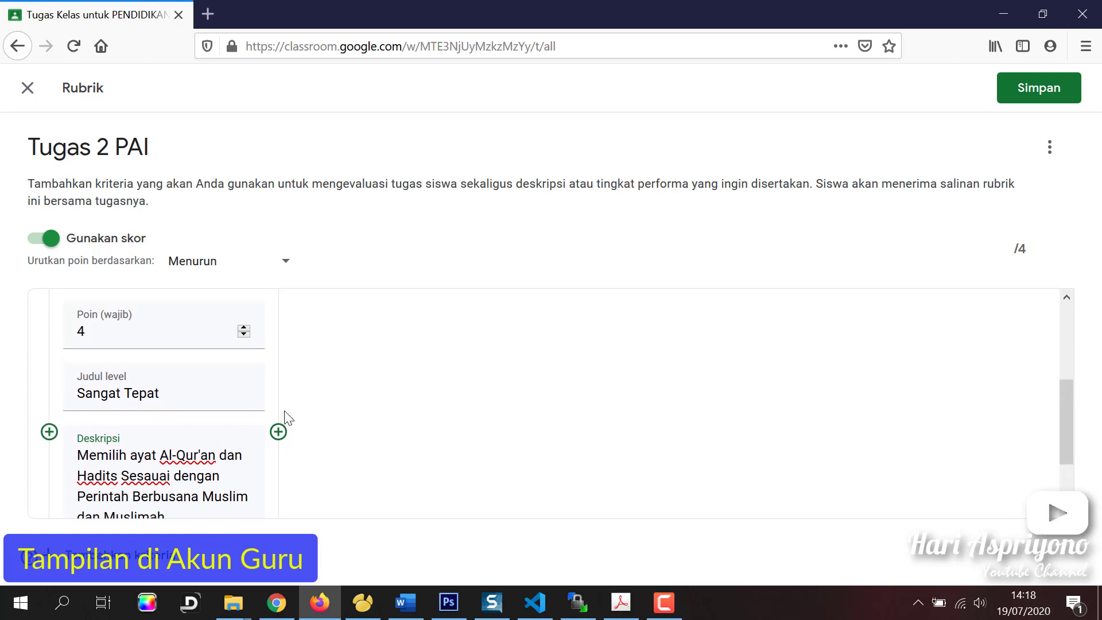
# Add a second level after "Sangat Tepat", worth 3 points and titled "Tepat"
pyautogui.click(279, 432)
pyautogui.click(334, 339)
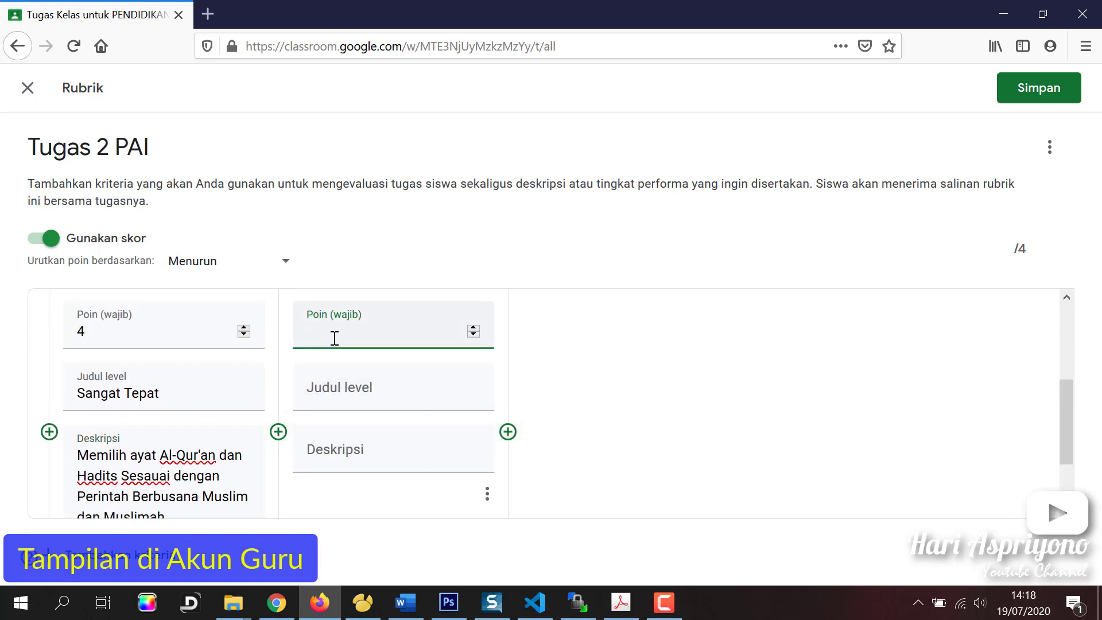
pyautogui.write('3')
pyautogui.click(352, 394)
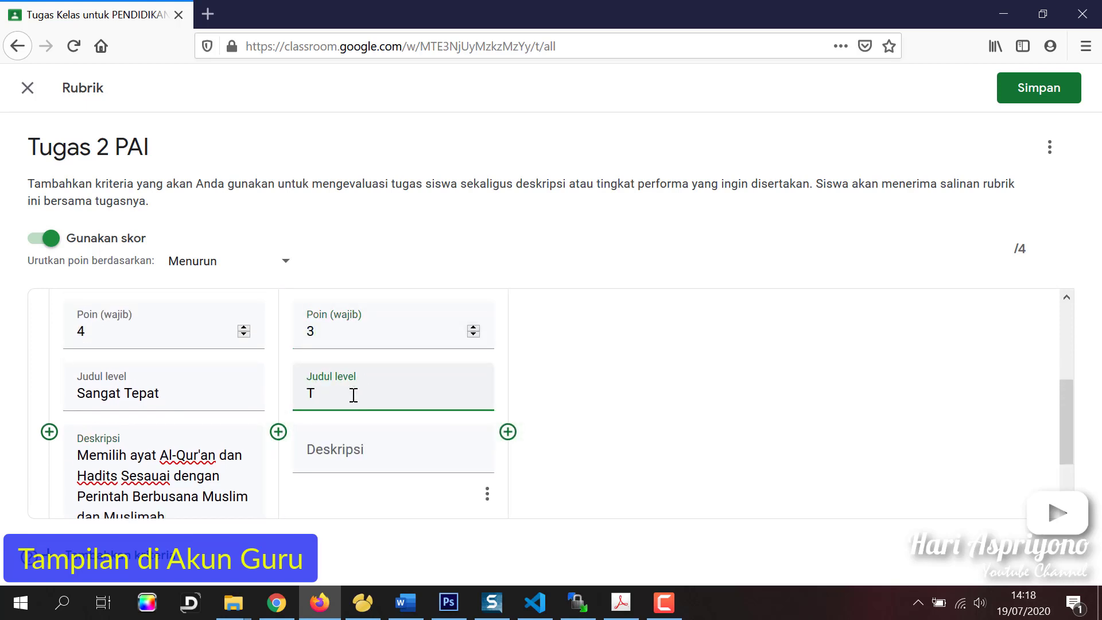
pyautogui.write('Tepat')
# Copy the full description of the "Sangat Tepat" level into the description of the "Tepat" level
pyautogui.click(339, 458)
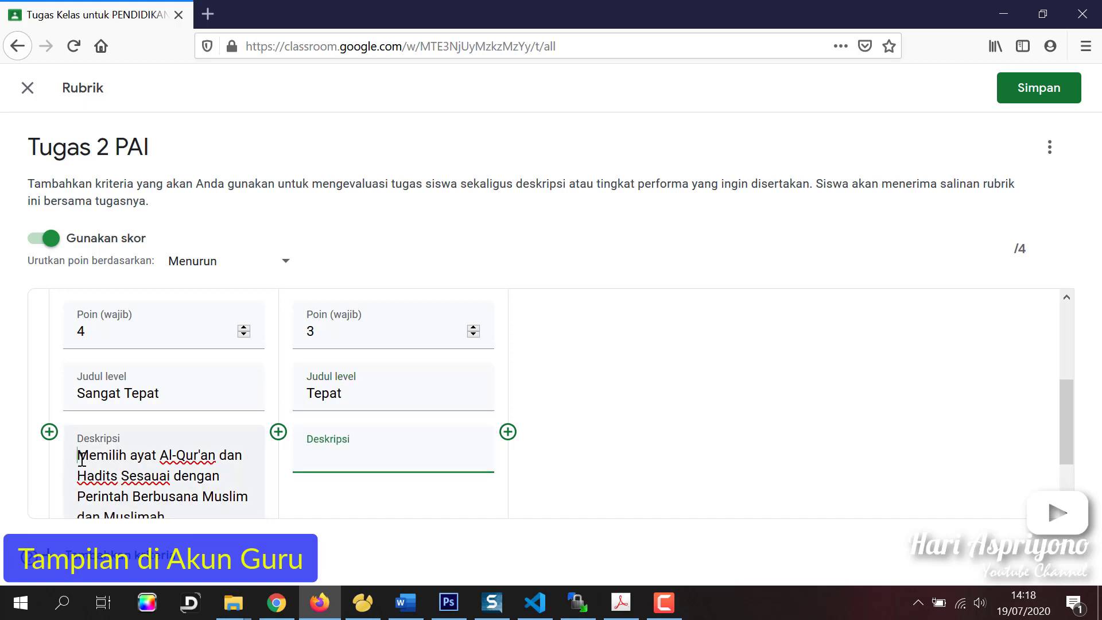
pyautogui.moveTo(81, 459); pyautogui.dragTo(180, 514)
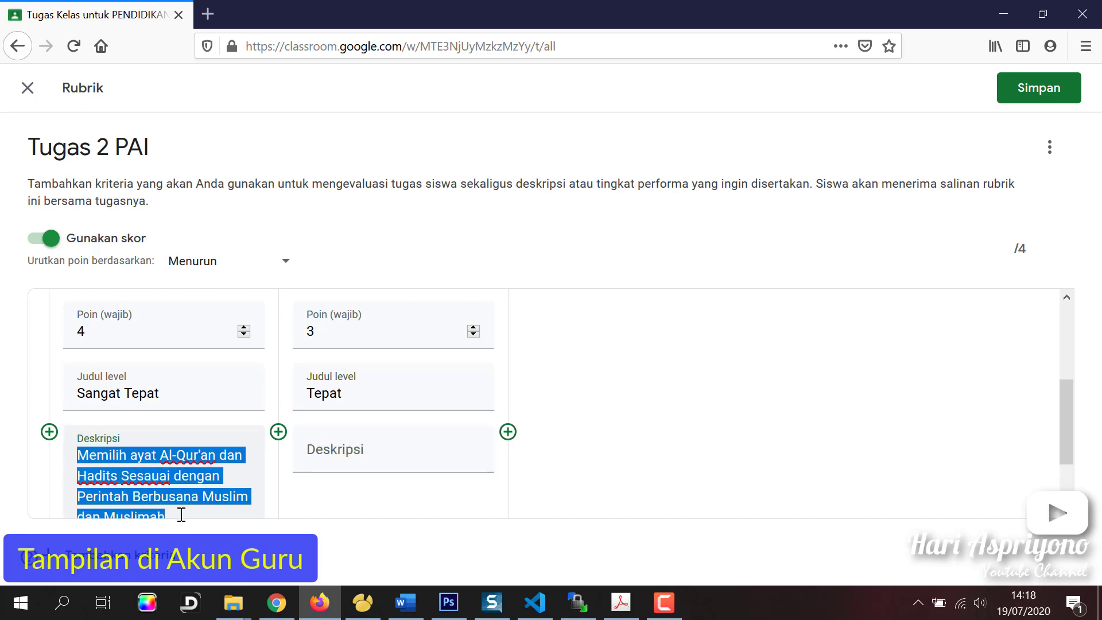
pyautogui.click(378, 453)
pyautogui.hotkey('ctrl', 'v')
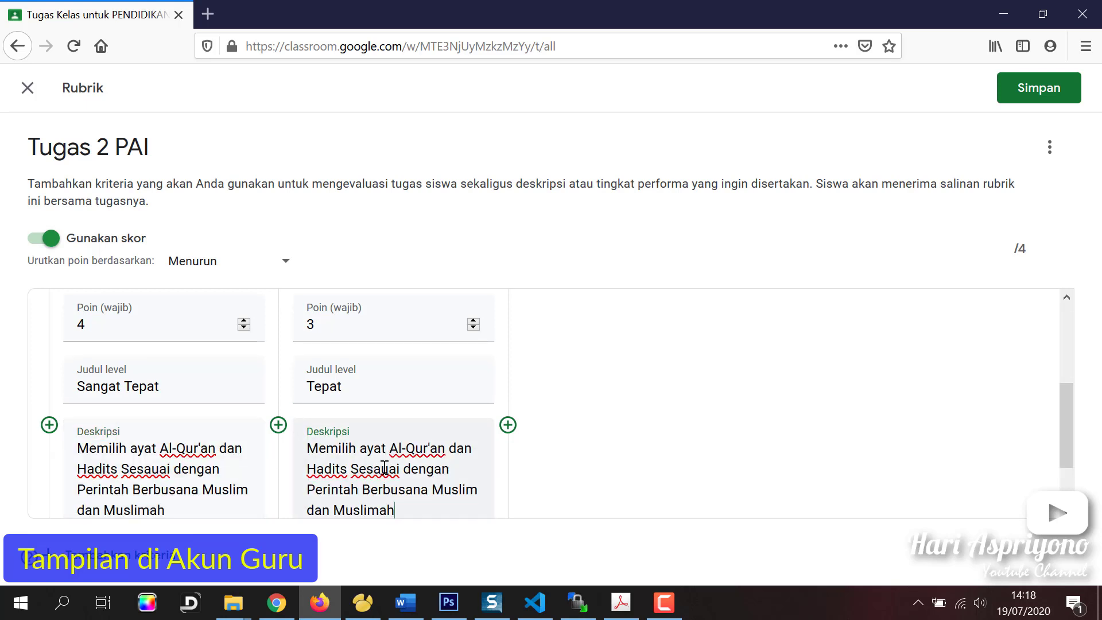
# Correct the misspelled "Sesauai" to "Sesuai" in the descriptions of both the "Tepat" and "Sangat Tepat" levels
pyautogui.click(383, 468)
pyautogui.press('BackSpace')
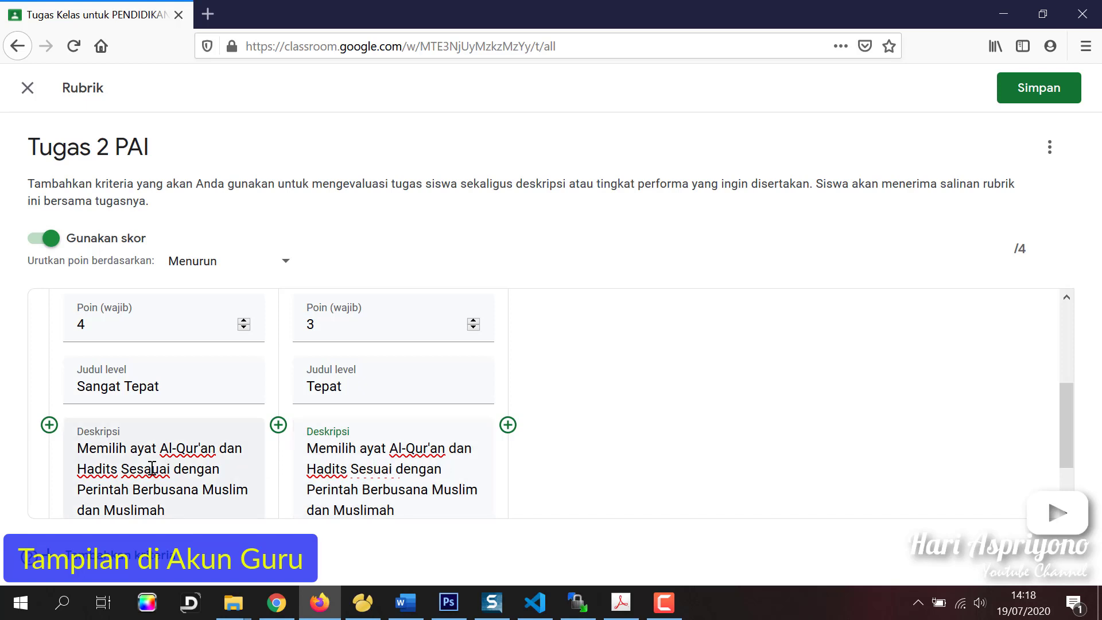
pyautogui.tripleClick(151, 470)
pyautogui.hotkey('ctrl', 'c')
pyautogui.click(153, 471)
pyautogui.press('BackSpace')
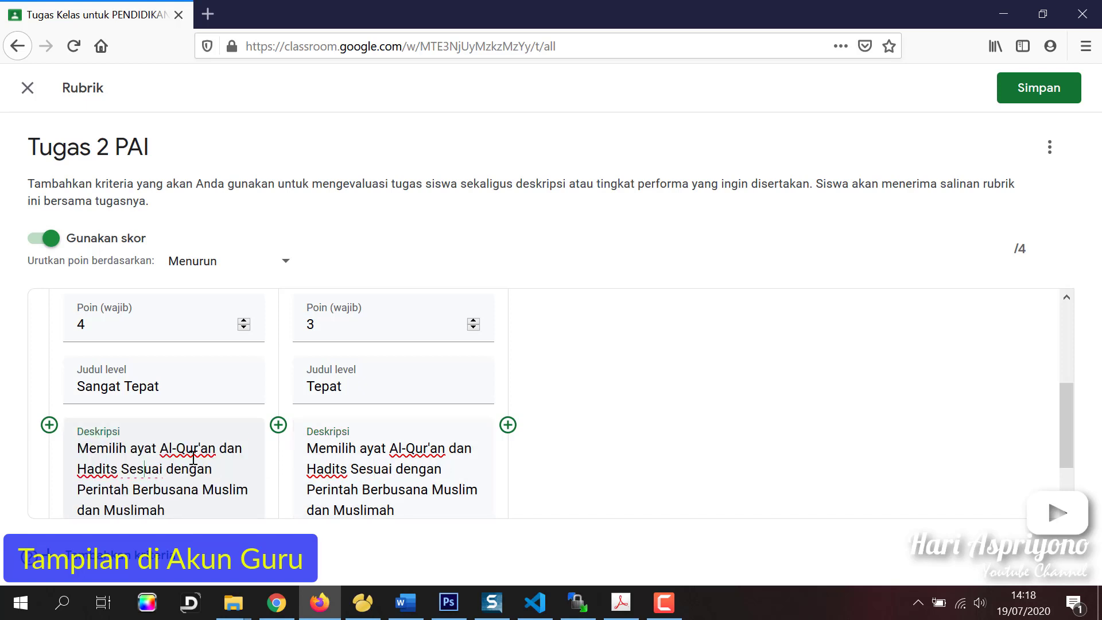
pyautogui.click(225, 468)
# Remove "dan Hadits" from the "Tepat" level's description so that it mentions only the Al-Qur'an verse
pyautogui.scroll(-3, 413, 445)
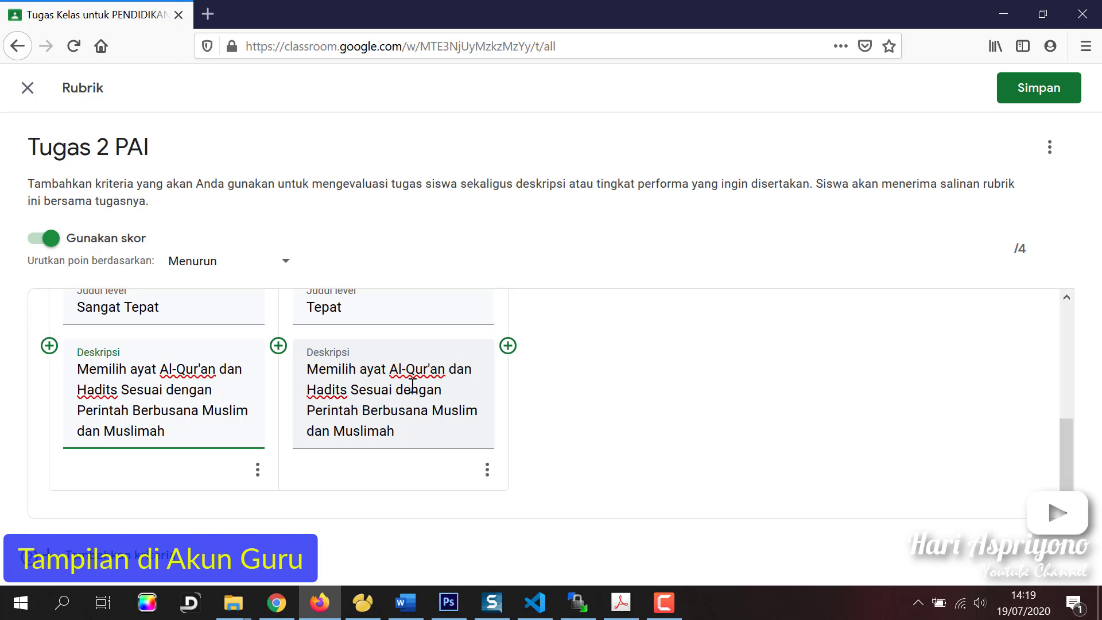
pyautogui.moveTo(353, 390); pyautogui.dragTo(303, 421)
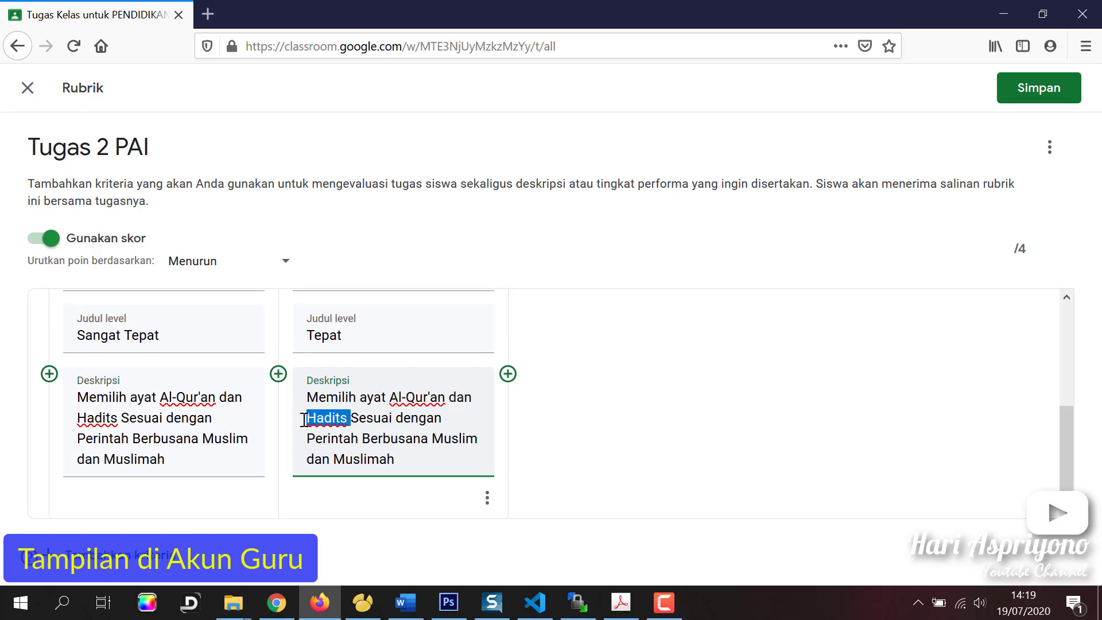
pyautogui.press('BackSpace')
pyautogui.press('BackSpace')
pyautogui.press('BackSpace')
pyautogui.press('BackSpace')
pyautogui.press('BackSpace')
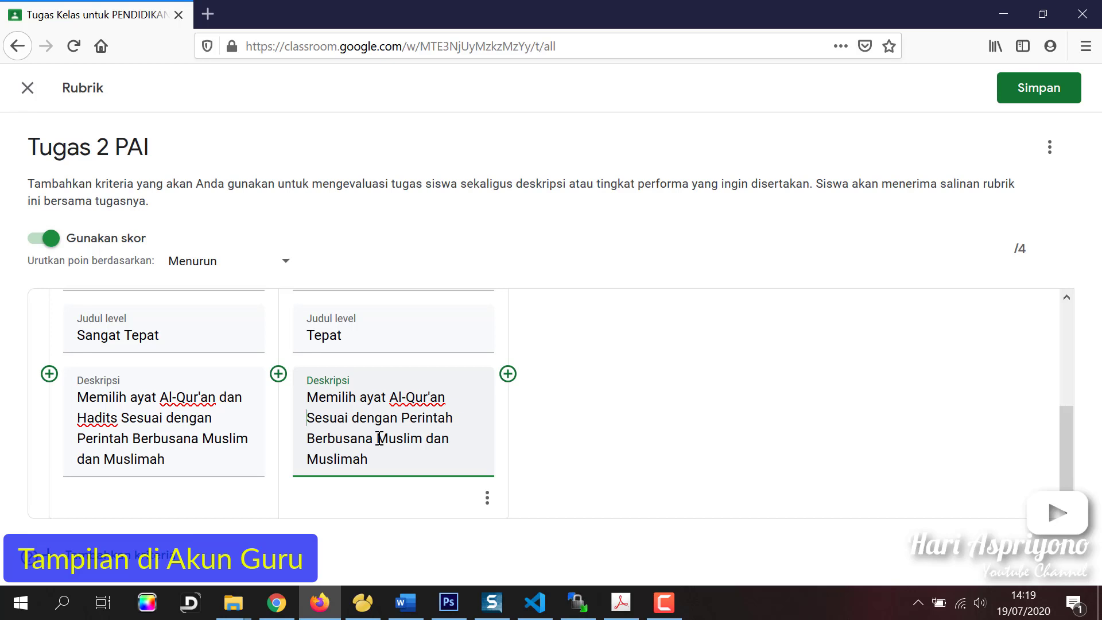
pyautogui.press('BackSpace')
# Add a third level worth 2 points, title it "Kurang Tepat", and paste the copied level description into it
pyautogui.click(509, 374)
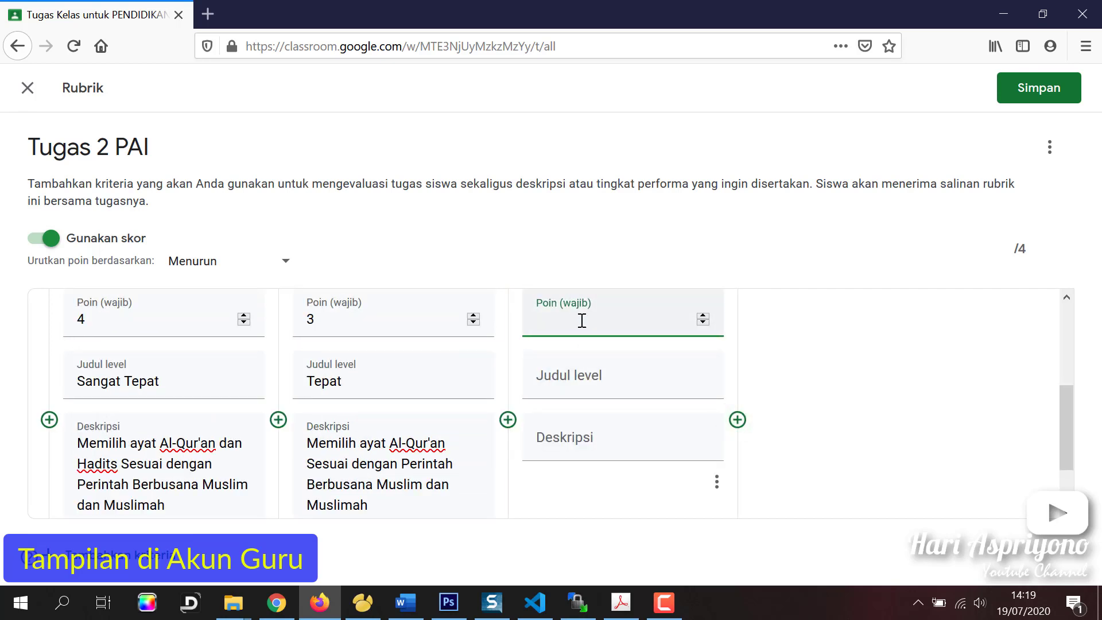
pyautogui.write('2')
pyautogui.click(572, 381)
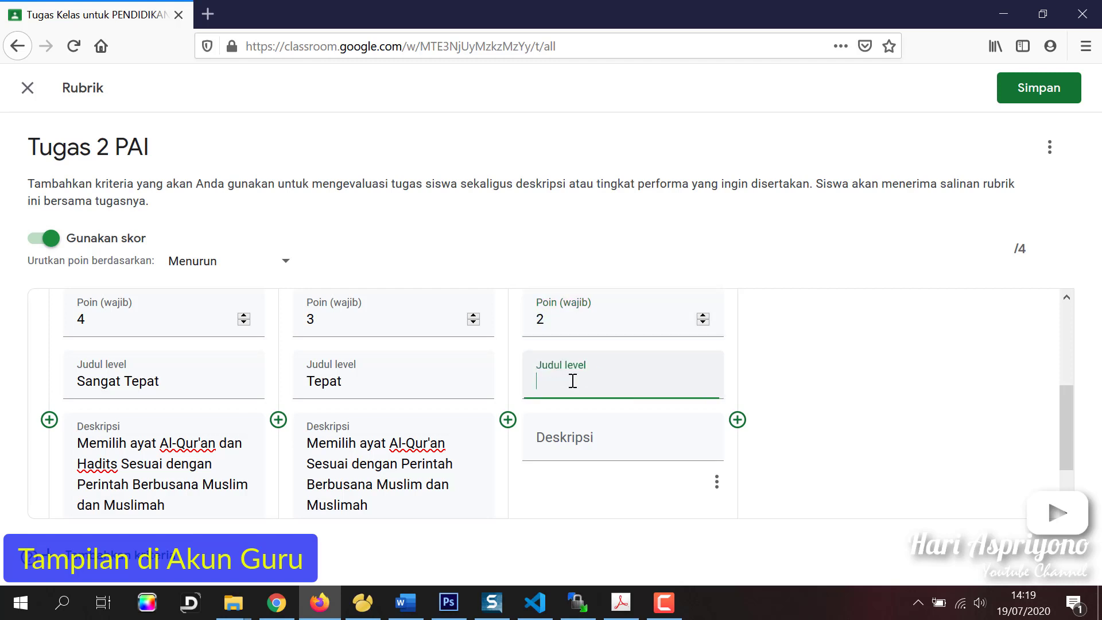
pyautogui.write('Kurang tepat')
pyautogui.moveTo(590, 382); pyautogui.dragTo(587, 383)
pyautogui.write('Tepat')
pyautogui.click(598, 436)
pyautogui.hotkey('ctrl', 'v')
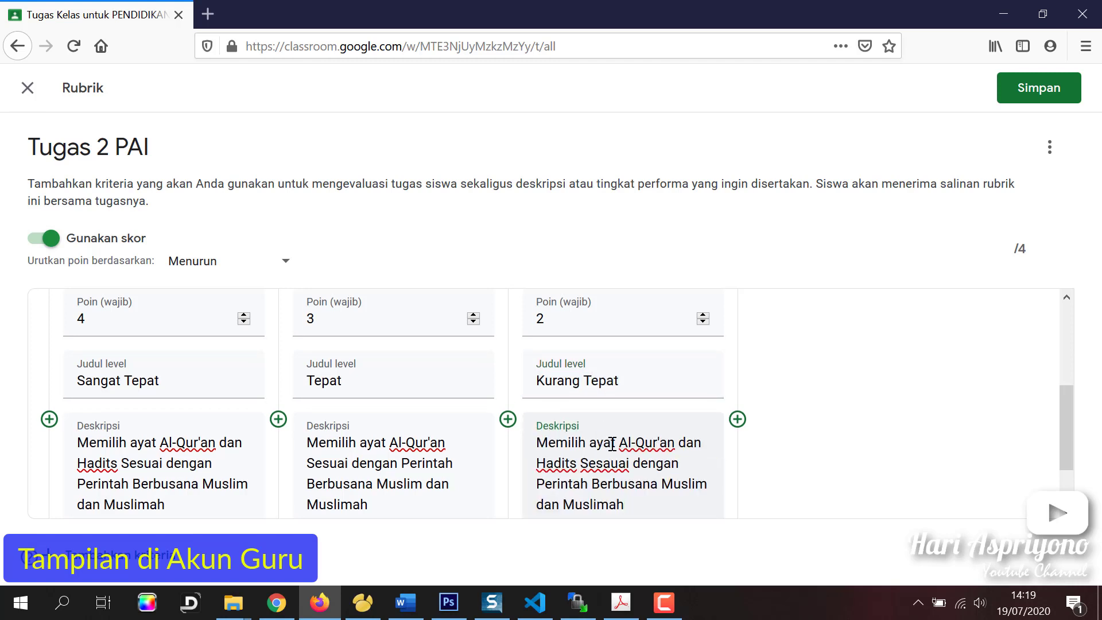
# Change the opening of the "Kurang Tepat" level's description to "Memilih Sebagian Ayat Al-Qur'an"
pyautogui.scroll(-2, 597, 436)
pyautogui.click(660, 372)
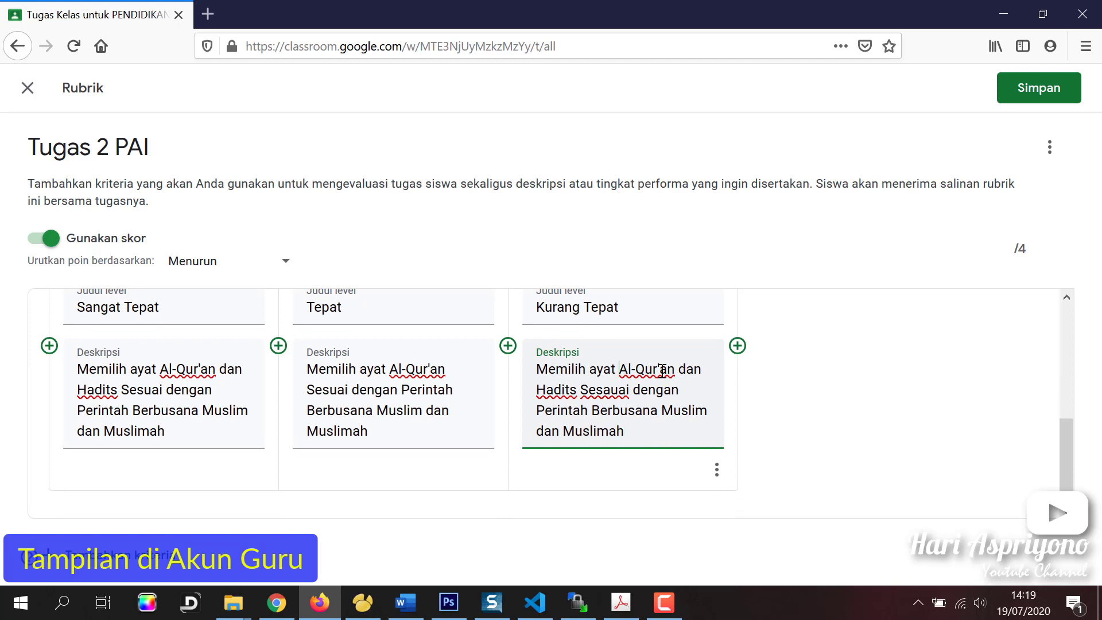
pyautogui.write('Sebagian ')
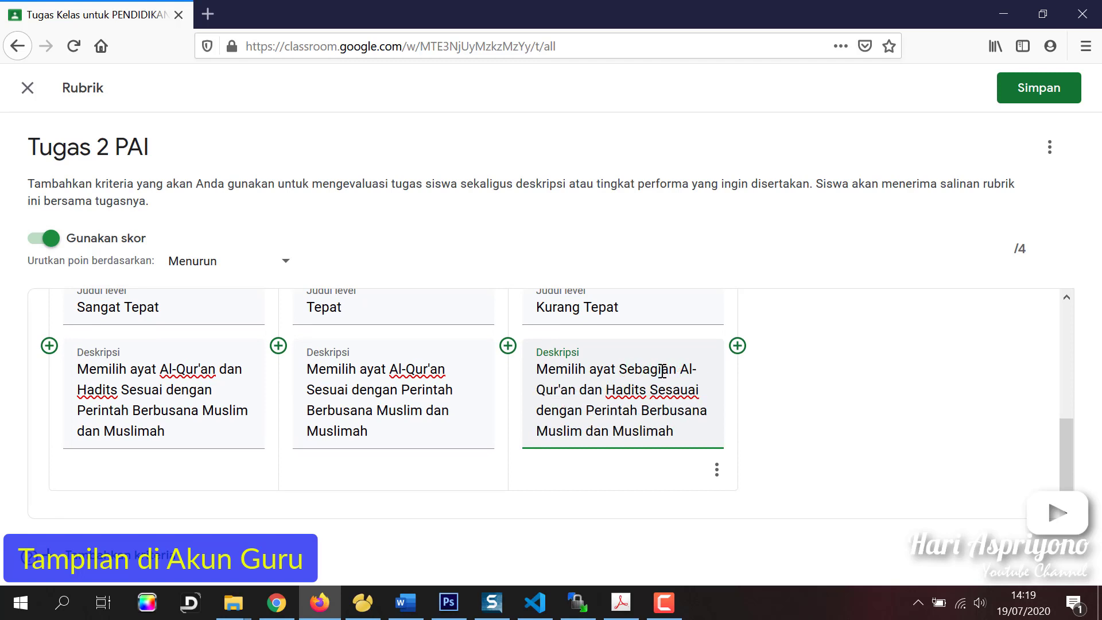
pyautogui.write('Ayat')
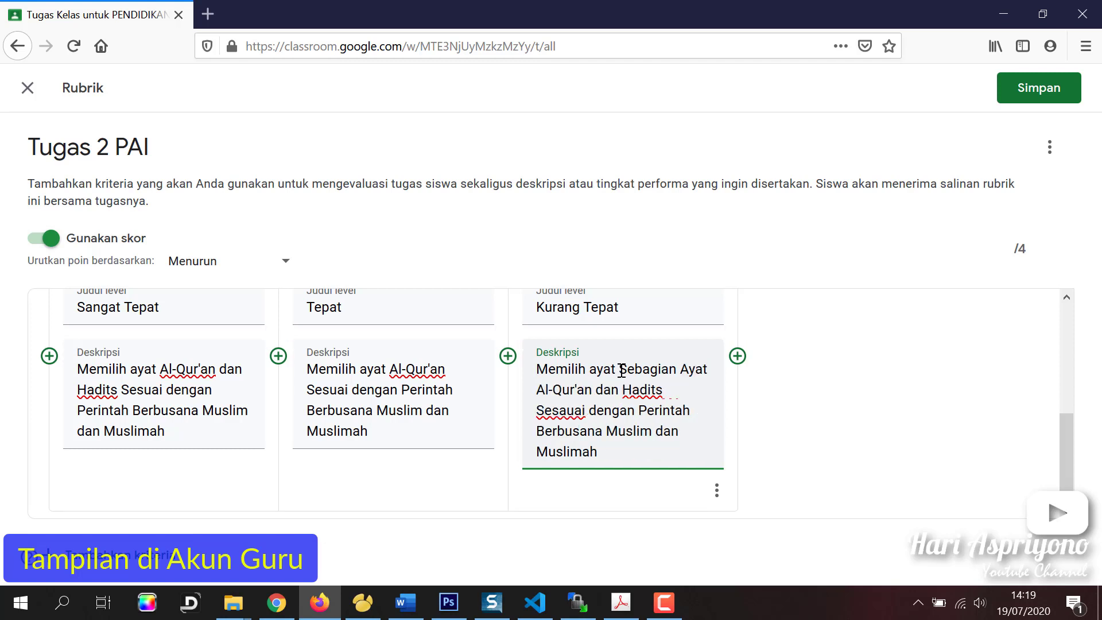
pyautogui.moveTo(618, 369); pyautogui.dragTo(594, 367)
pyautogui.press('BackSpace')
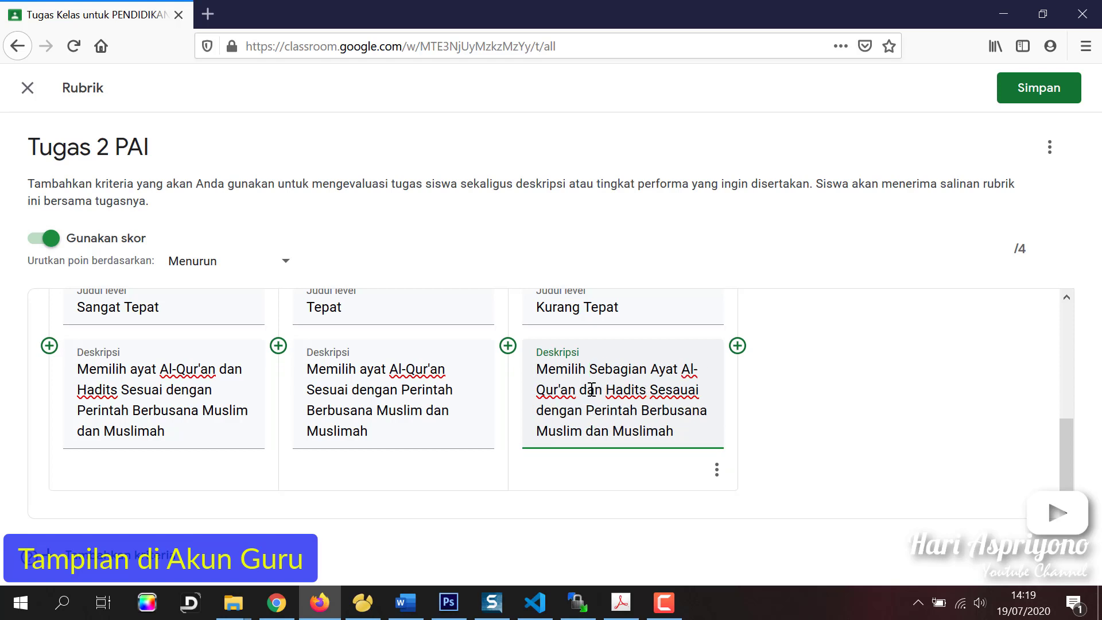
# Replace "dan Hadits Sesauai" with "sesuai" in the "Kurang Tepat" level's description
pyautogui.moveTo(576, 390); pyautogui.dragTo(651, 392)
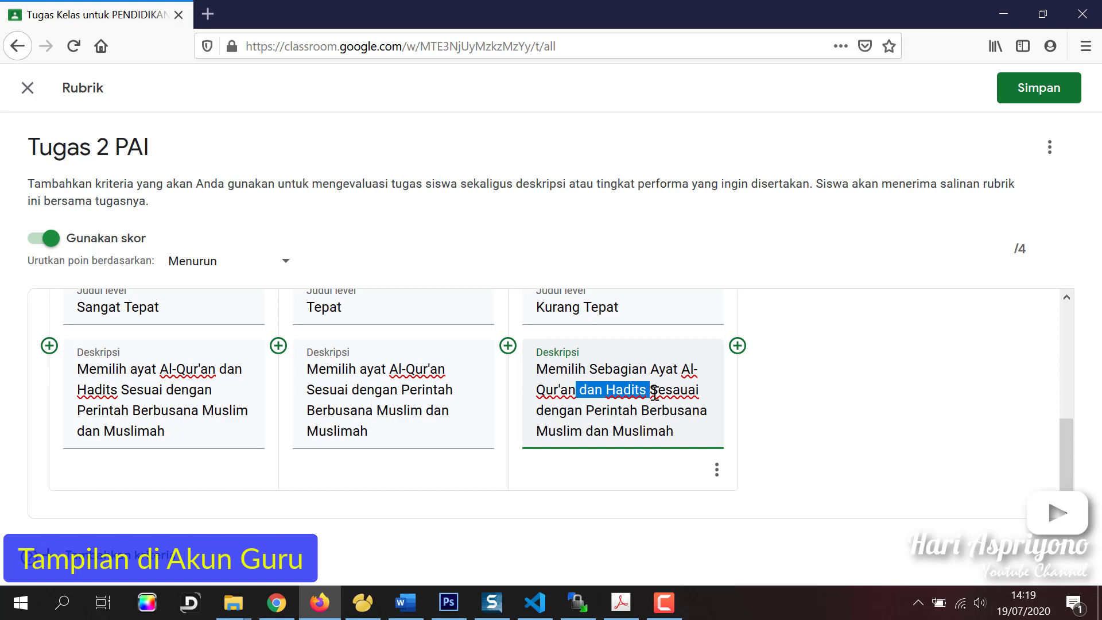
pyautogui.moveTo(654, 393); pyautogui.dragTo(679, 391)
pyautogui.press('BackSpace')
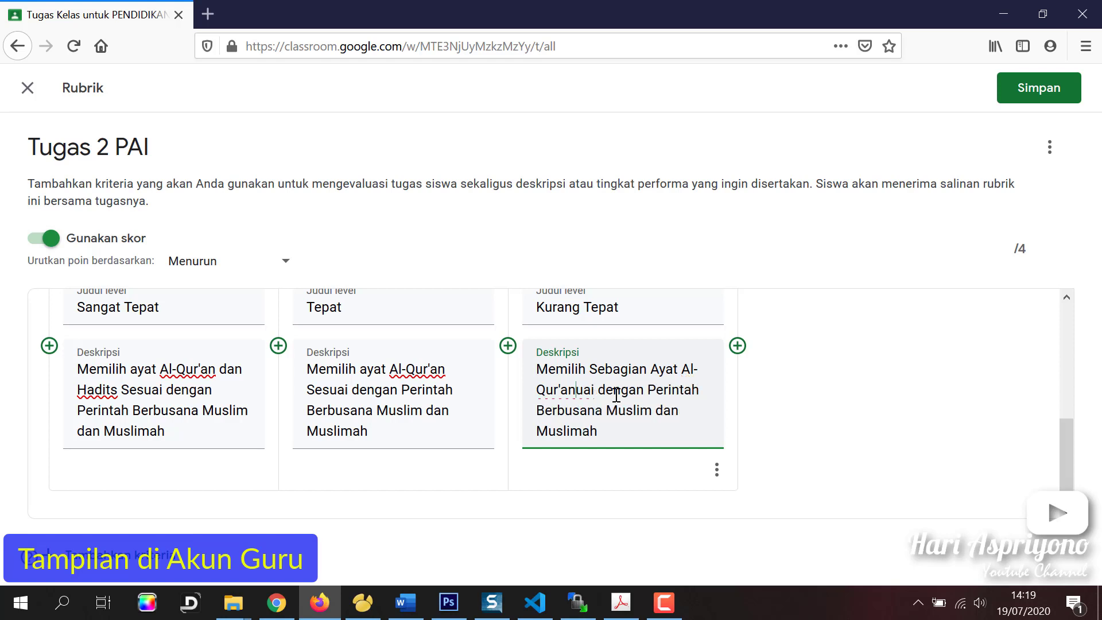
pyautogui.moveTo(598, 391); pyautogui.dragTo(580, 392)
pyautogui.press('BackSpace')
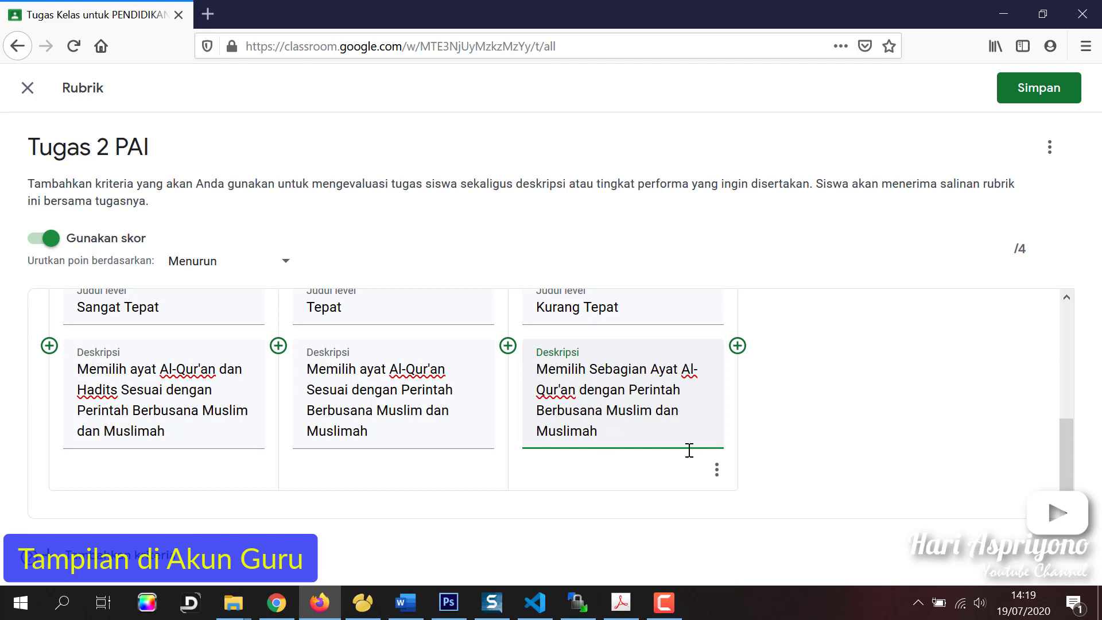
pyautogui.scroll(2, 631, 459)
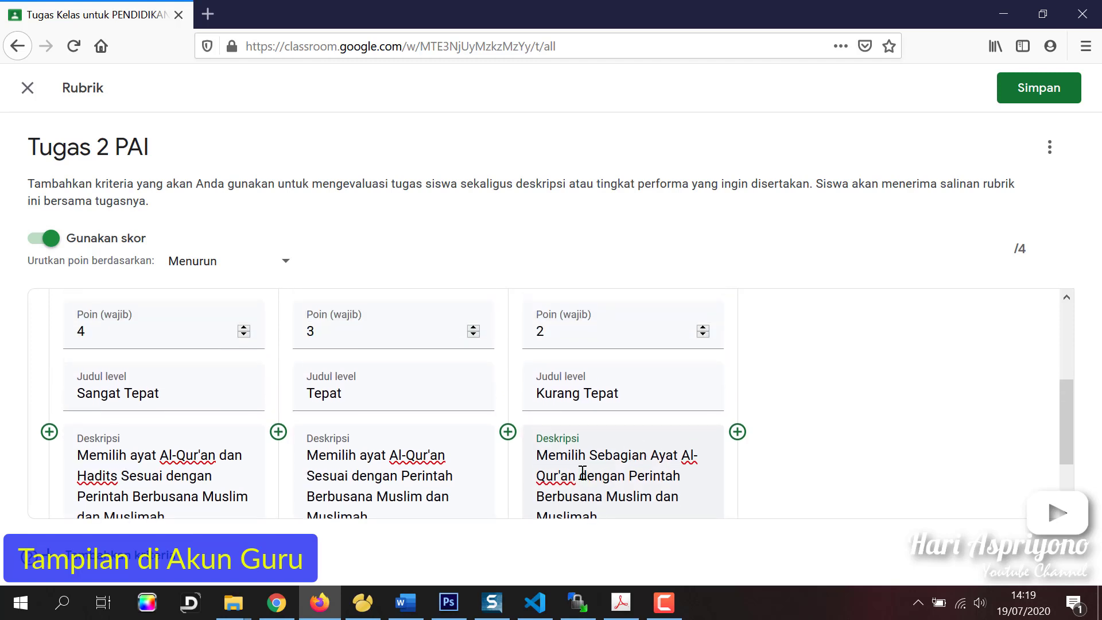
pyautogui.write('sesuai')
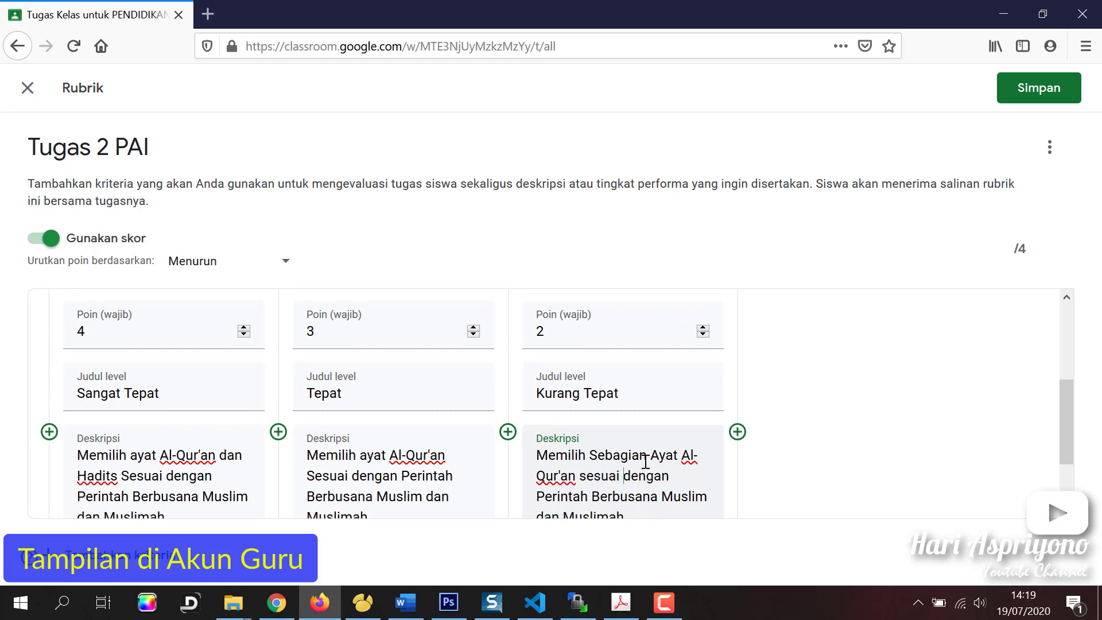
pyautogui.scroll(-2, 642, 436)
pyautogui.scroll(2, 772, 446)
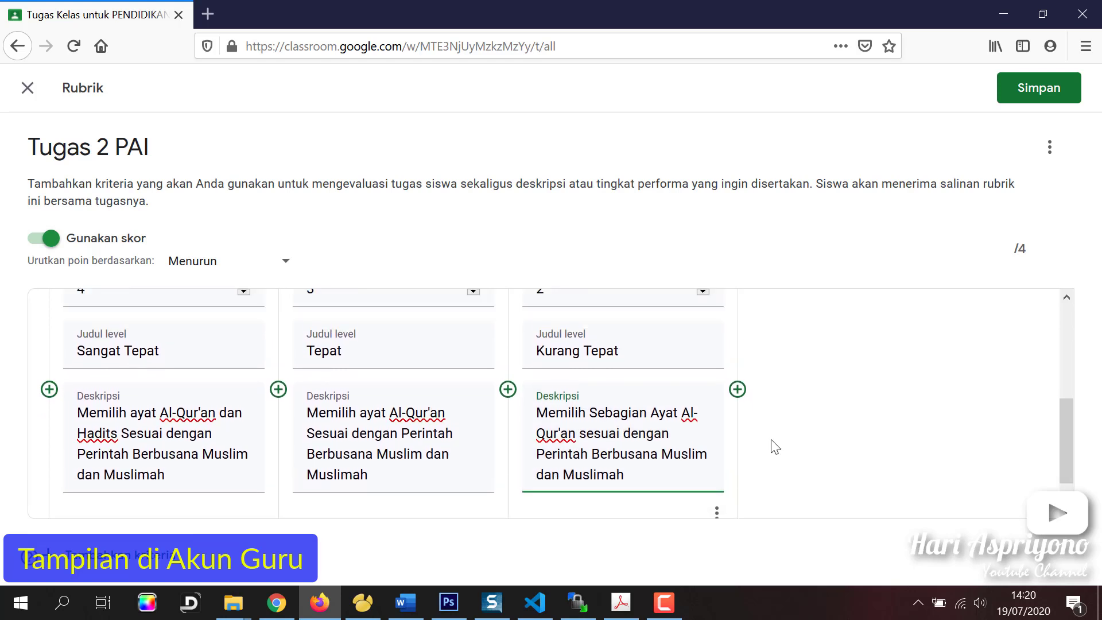
# Add a fourth level worth 1 point and title it "Tidak Tepat"
pyautogui.click(737, 431)
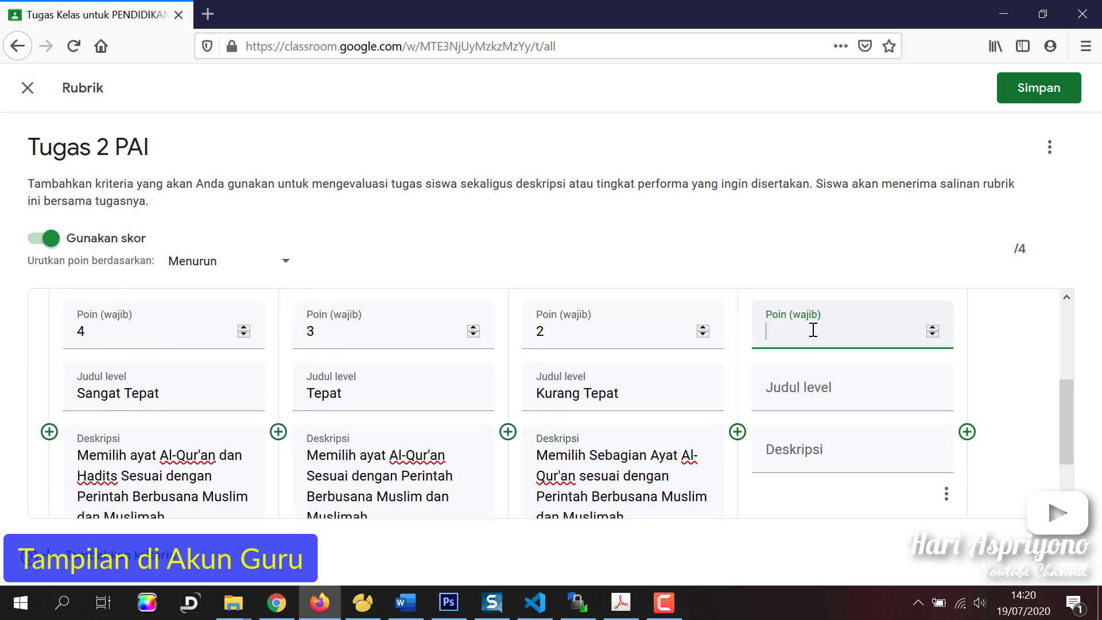
pyautogui.write('1')
pyautogui.click(805, 389)
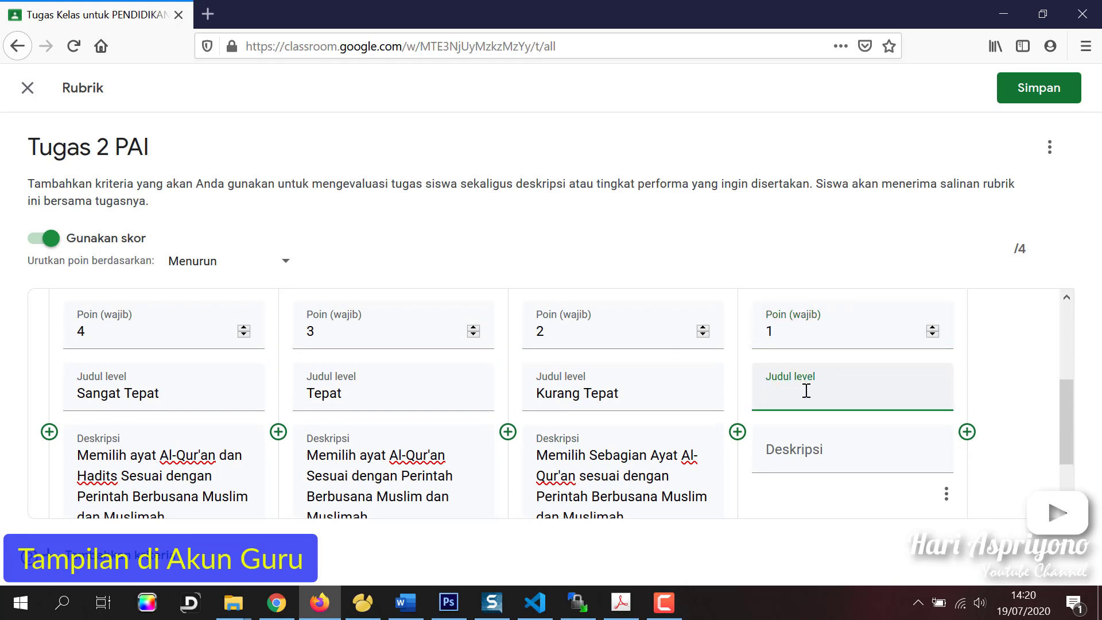
pyautogui.write('Tidak Tepat')
# Enter "Ayat L-Qur'an atau Hadits yang dipilih kurang tidak tepat" as the "Tidak Tepat" level's description
pyautogui.click(826, 442)
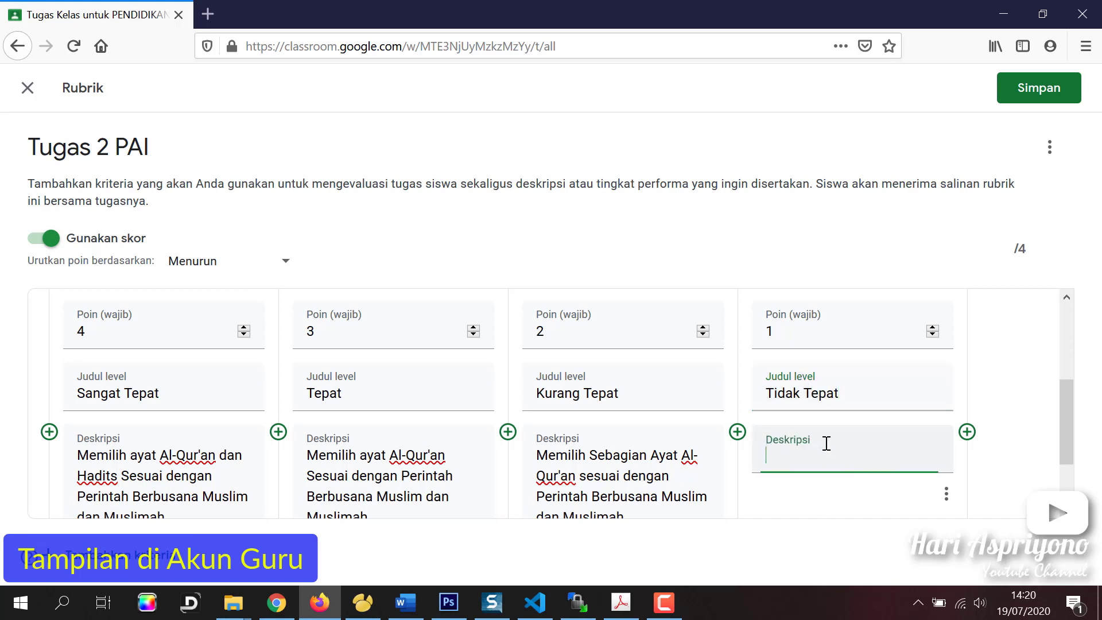
pyautogui.write('Ayat L')
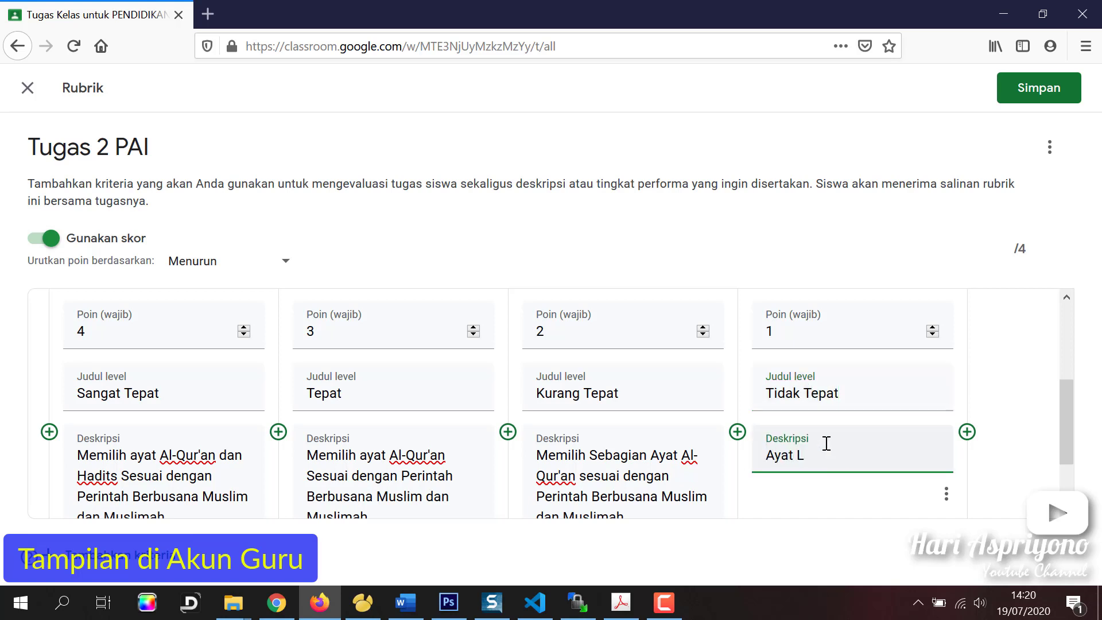
pyautogui.write("-Qur'an atau Hadits yang")
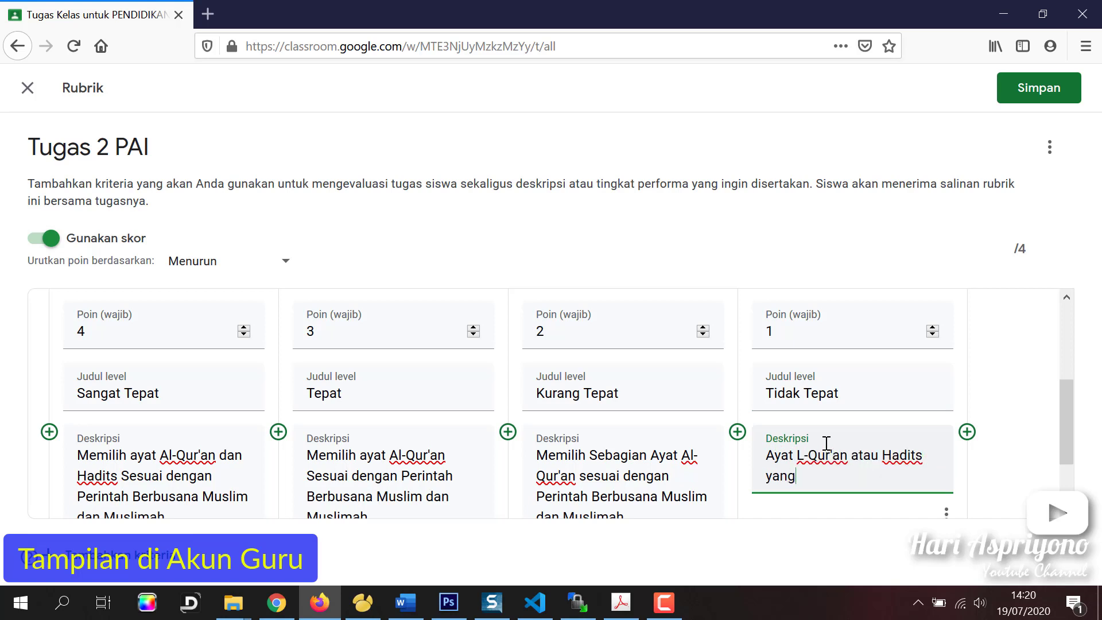
pyautogui.write(' dipilih kurang tidak t')
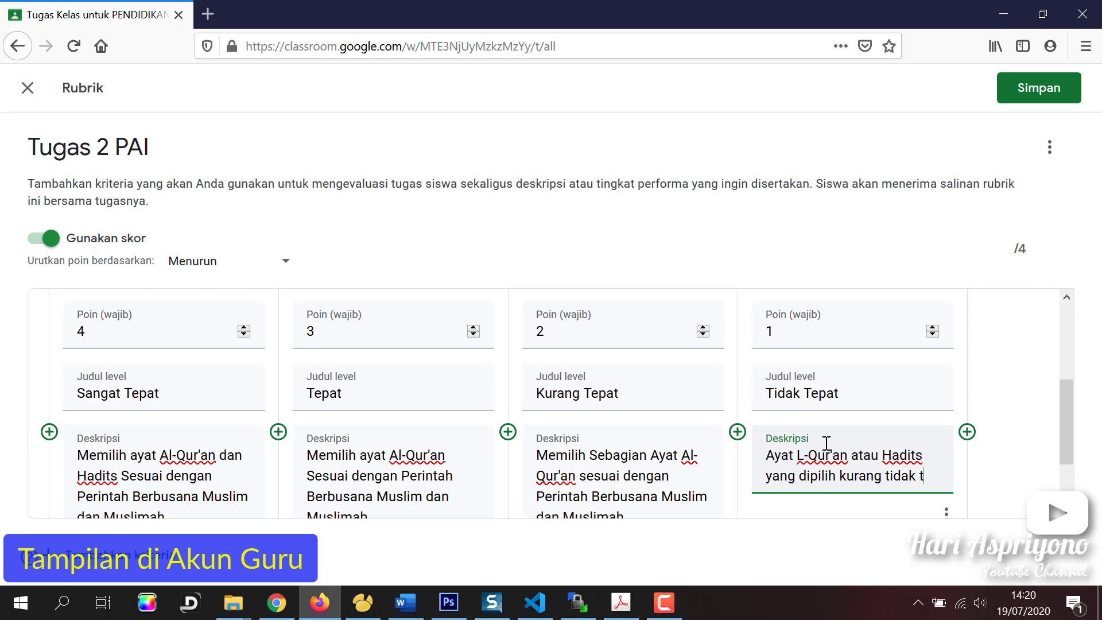
pyautogui.write('epat')
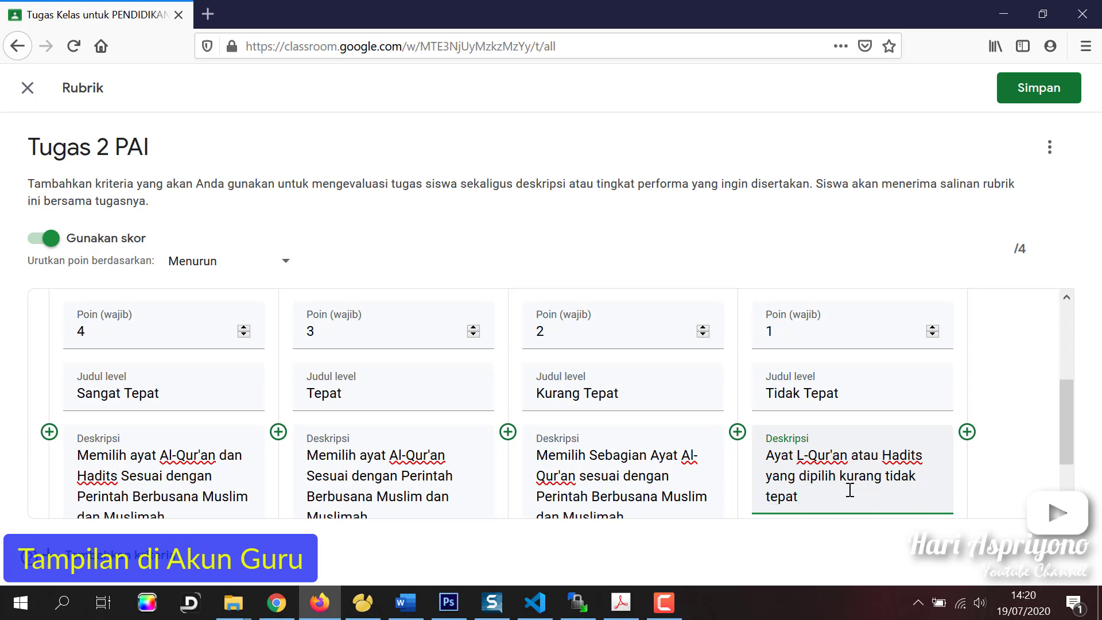
pyautogui.scroll(-3, 660, 427)
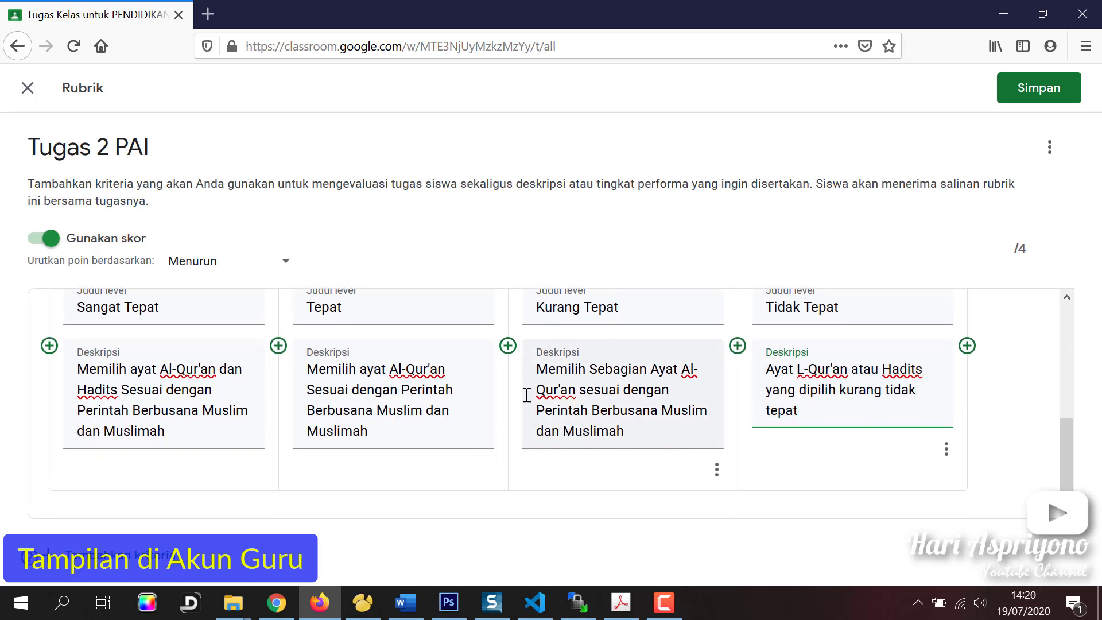
# Add a second criterion to the rubric below the first one and title it "Kerapian Tugas"
pyautogui.scroll(5, 321, 413)
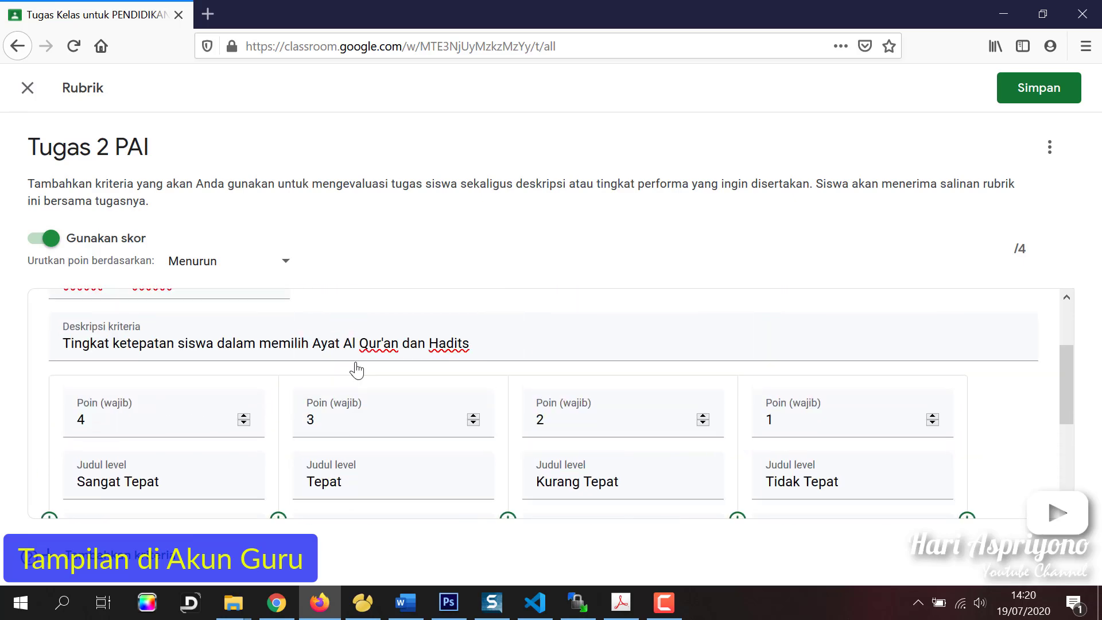
pyautogui.scroll(-5, 276, 367)
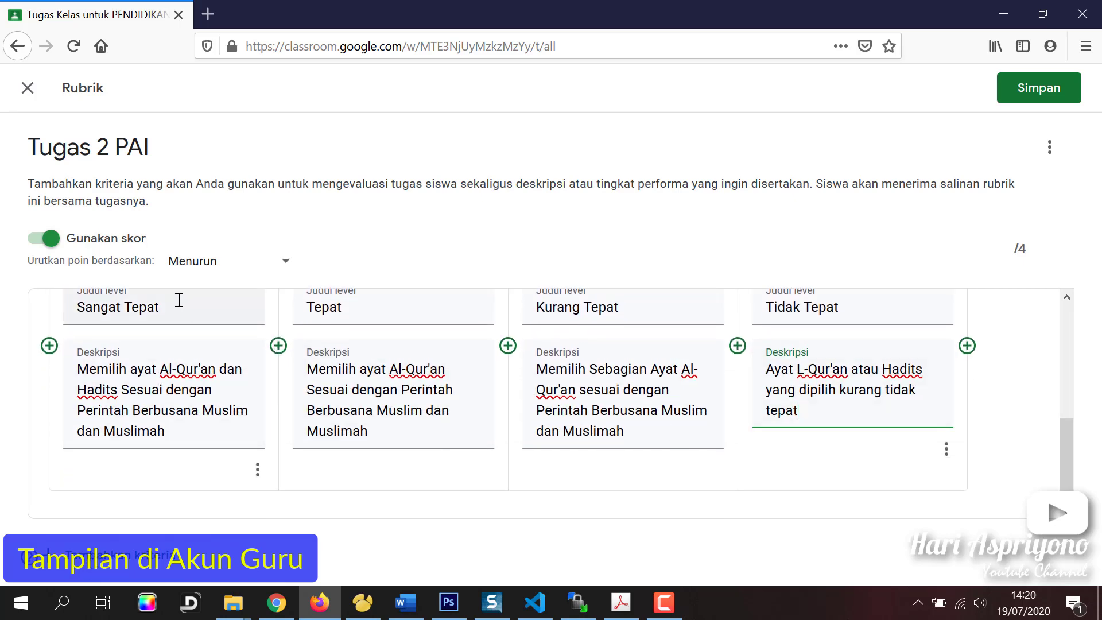
pyautogui.scroll(1, 140, 494)
pyautogui.scroll(3, 141, 494)
pyautogui.scroll(-3, 136, 484)
pyautogui.scroll(-2, 216, 512)
pyautogui.click(217, 511)
pyautogui.scroll(2, 167, 395)
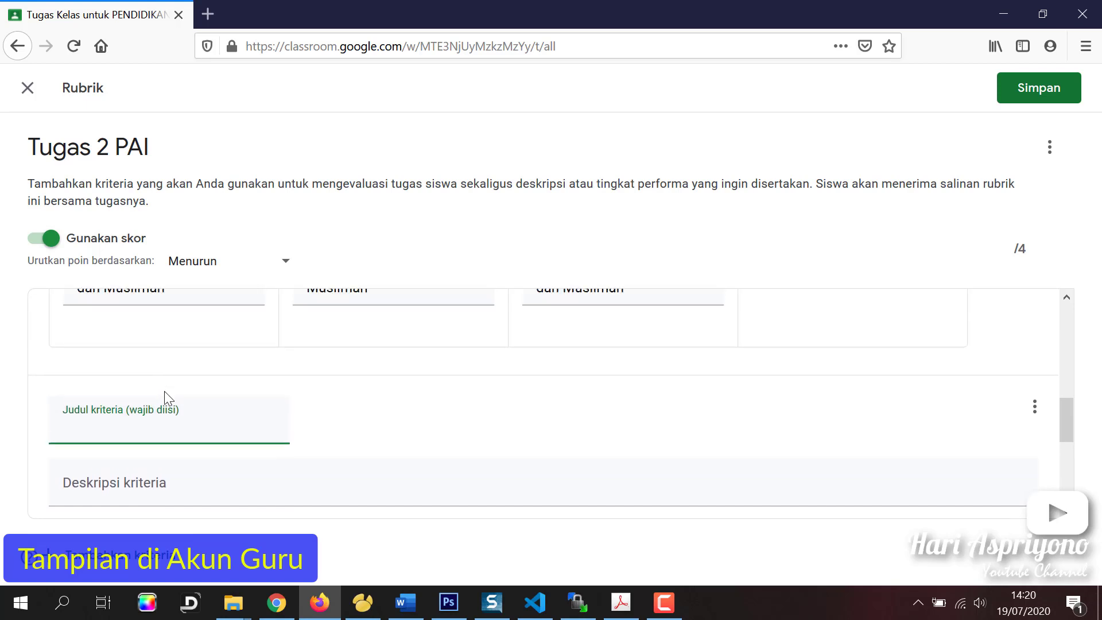
pyautogui.write('Kerapian Tugas')
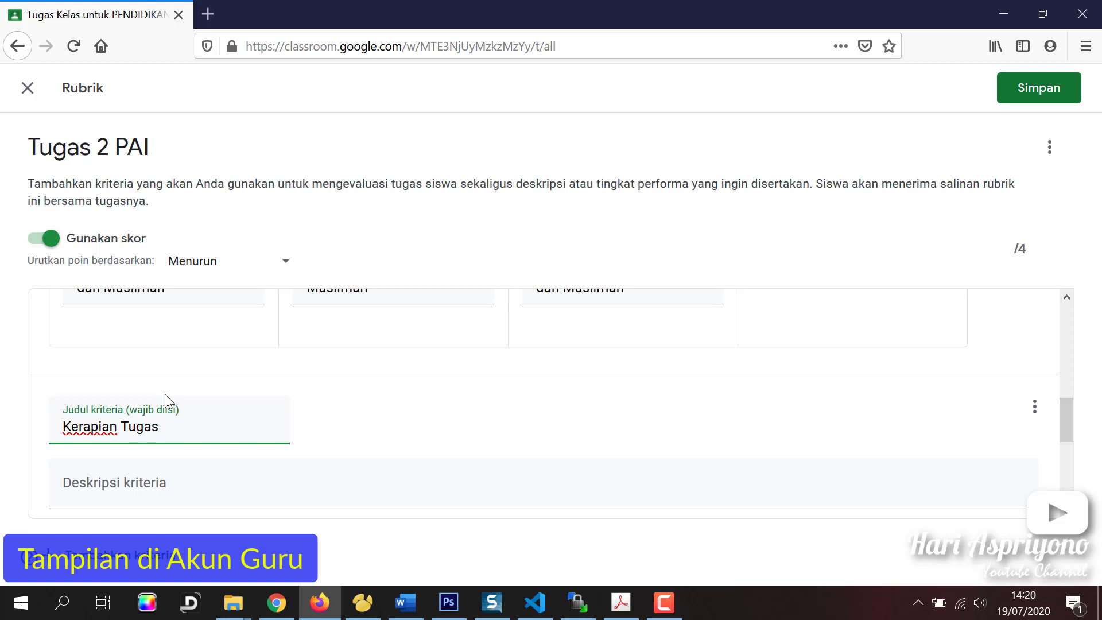
# Enter "Kerapian tulisan Arab dan Terjemahan" as the description of the "Kerapian Tugas" criterion
pyautogui.click(155, 481)
pyautogui.write('K')
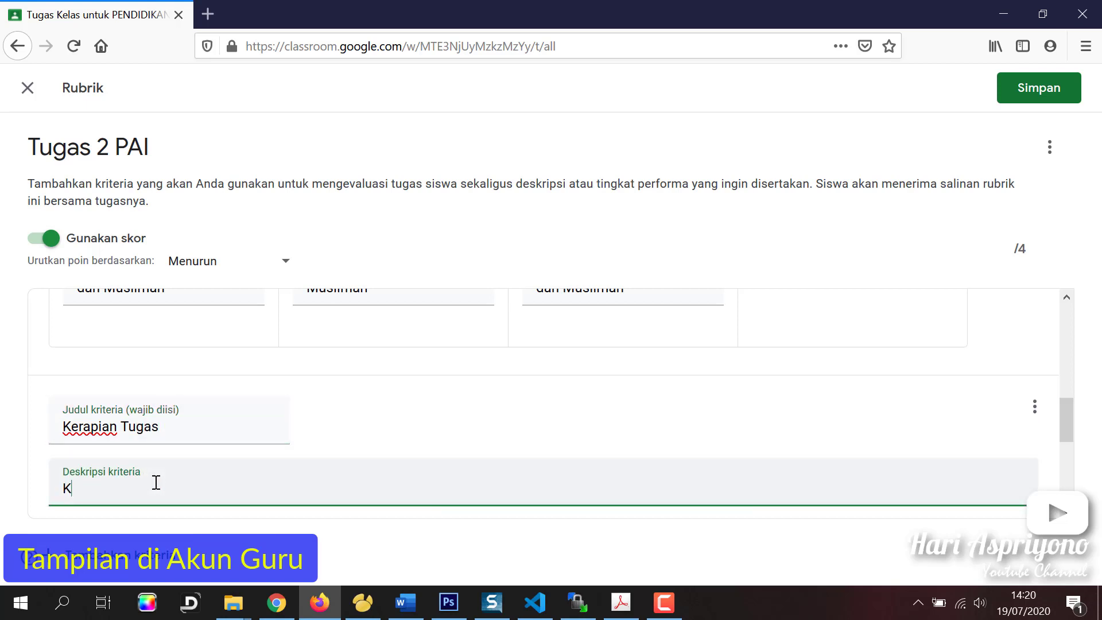
pyautogui.write('erapian tulisan Arab dan')
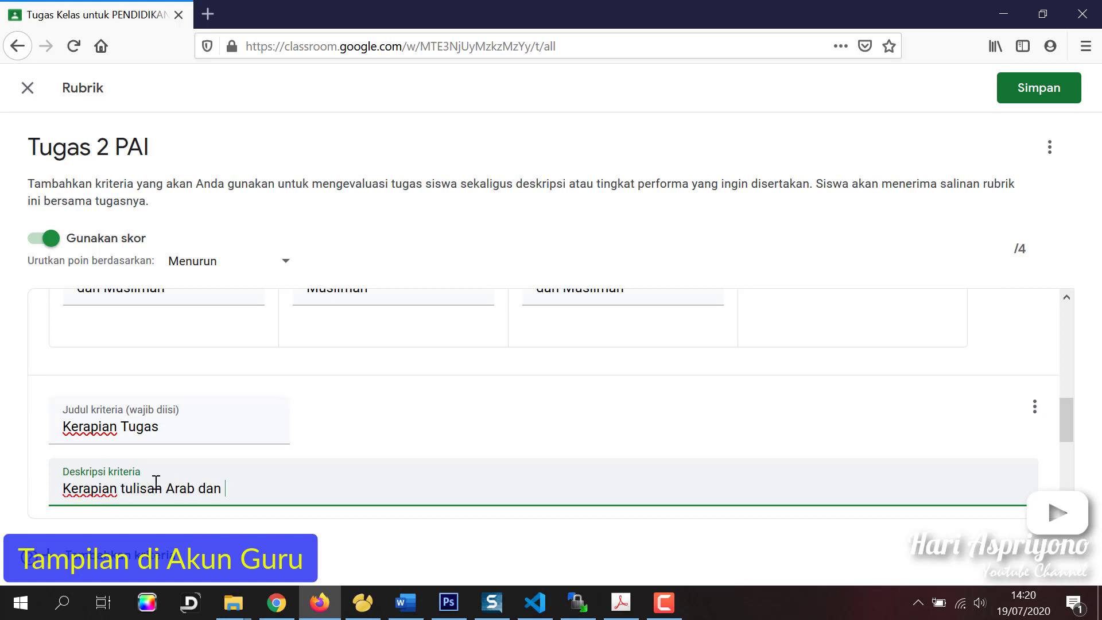
pyautogui.write(' Terjemahan')
# Set the first level of the "Kerapian Tugas" criterion to 4 points and title it "Sangat Rapi"
pyautogui.scroll(-5, 157, 482)
pyautogui.press('Tab')
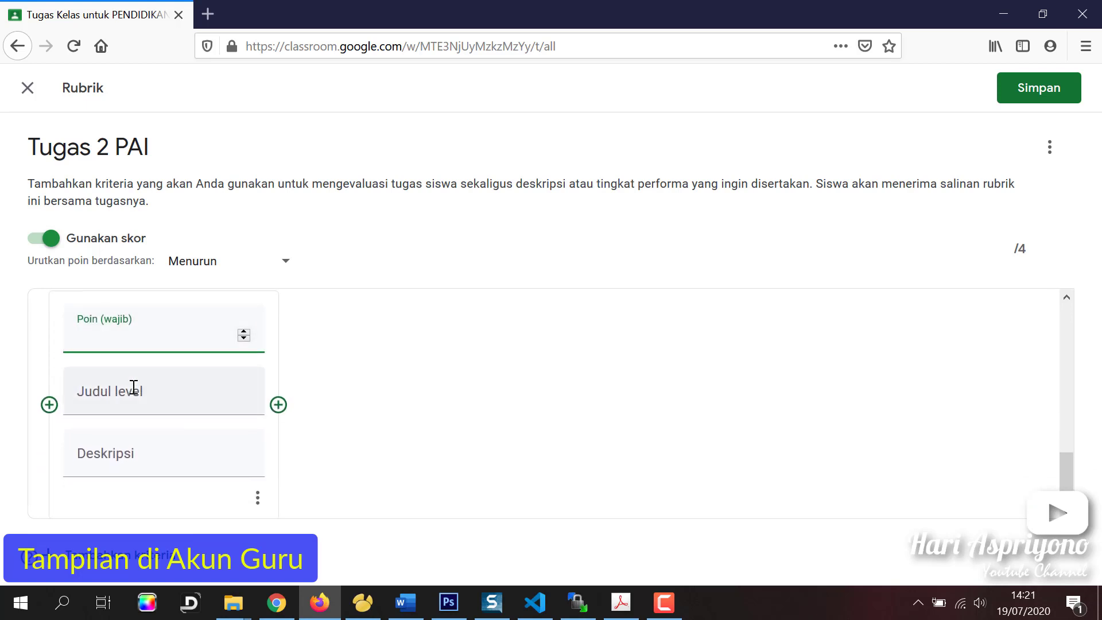
pyautogui.write('4')
pyautogui.click(130, 391)
pyautogui.write('S')
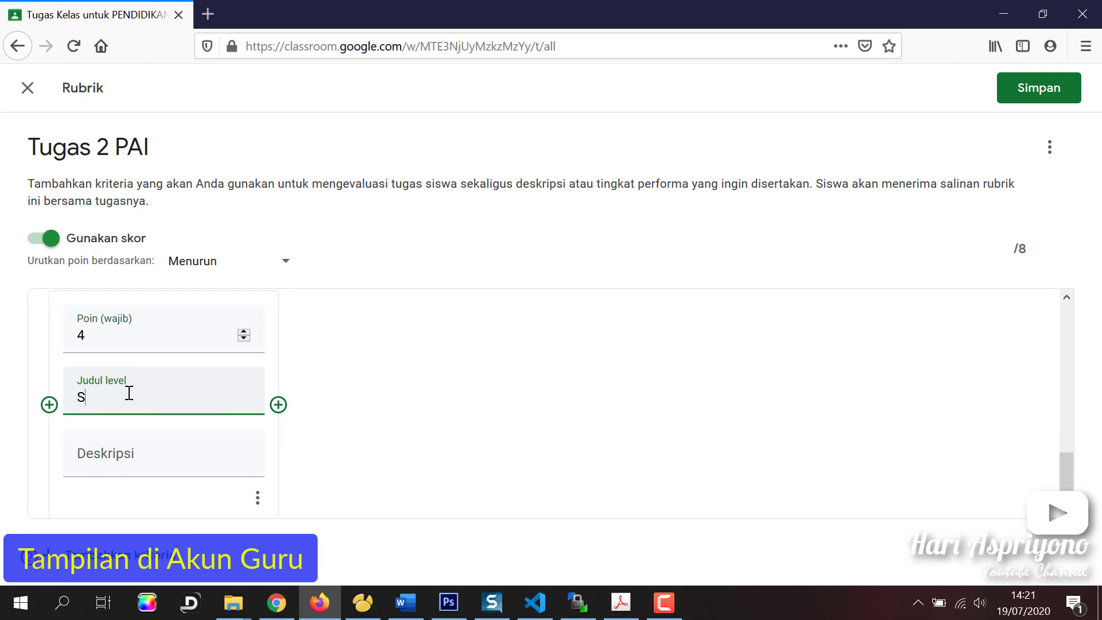
pyautogui.write('angat Rapi')
# Describe the "Sangat Rapi" level as "Tulisan sangat baik dan dapat dibaca dengan mudah"
pyautogui.click(145, 453)
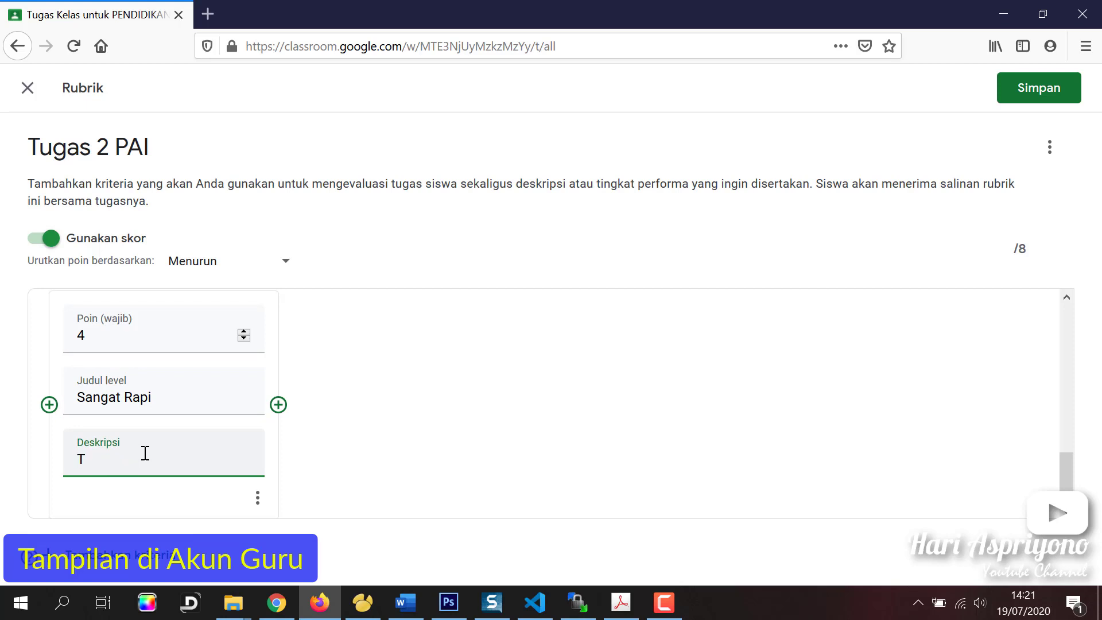
pyautogui.write('Tulisa')
pyautogui.write('n sangat')
pyautogui.write(' bau')
pyautogui.write(' dan dapa')
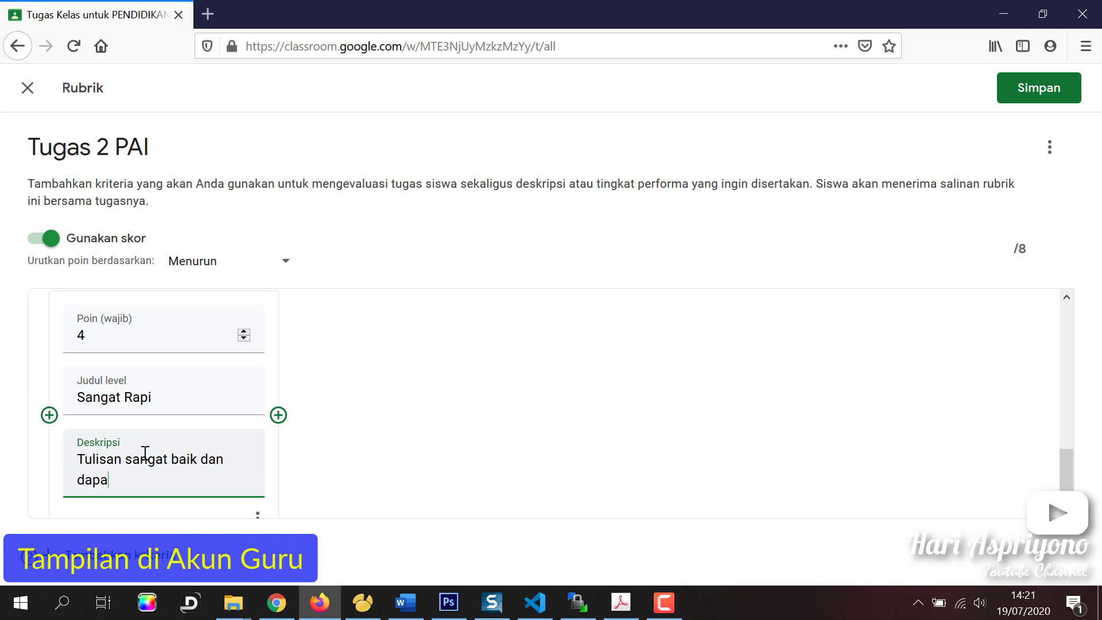
pyautogui.write('t dibaca denga')
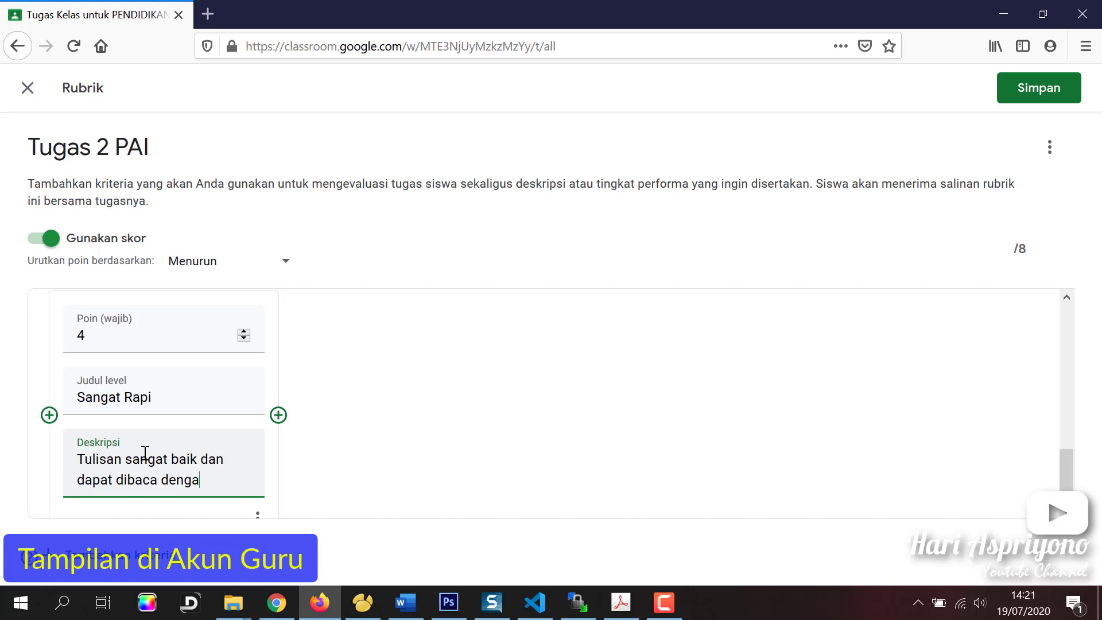
pyautogui.write('n mudah')
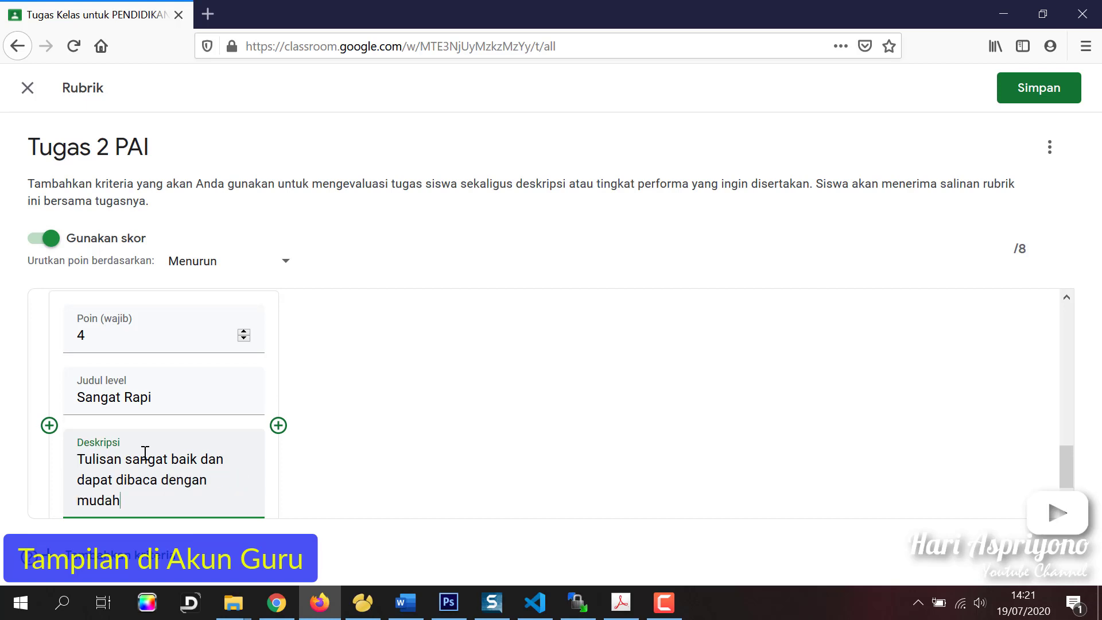
# Add a second level worth 3 points, titled "Rapi", with the description "Tulisan dapat dibaca dengan baik"
pyautogui.click(278, 425)
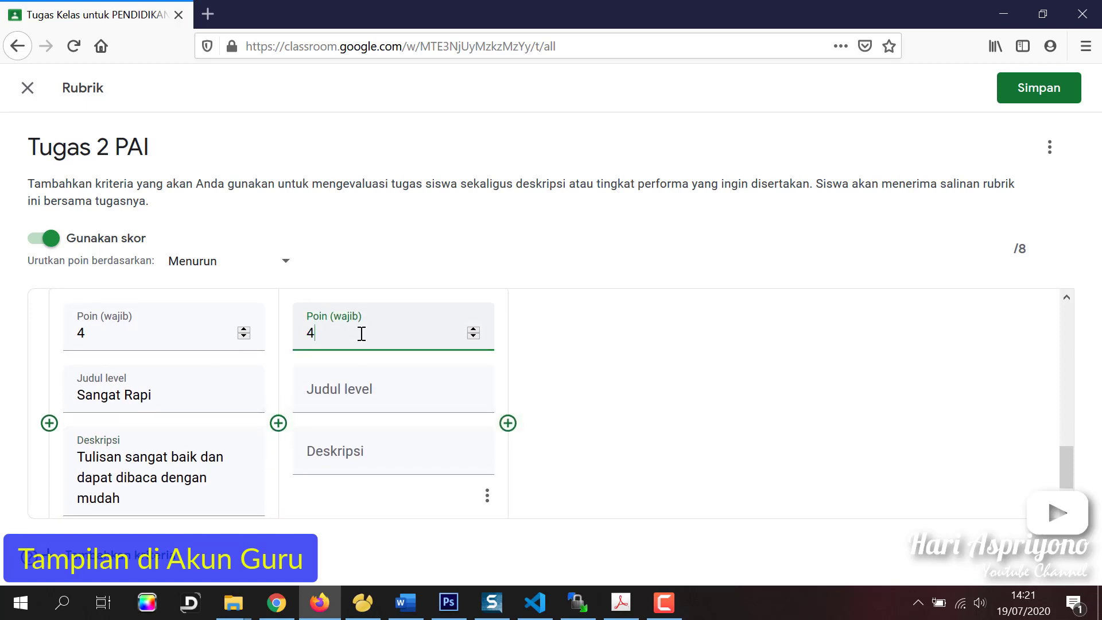
pyautogui.doubleClick(292, 332)
pyautogui.write('3')
pyautogui.click(343, 389)
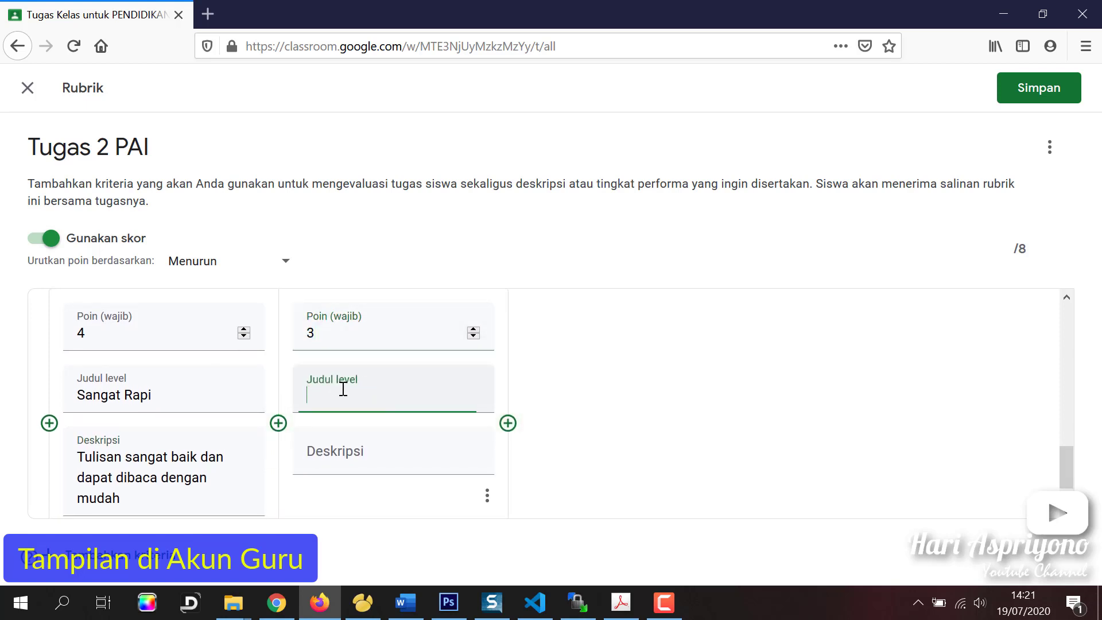
pyautogui.write('Rapi')
pyautogui.press('Tab')
pyautogui.write('Tulisan ')
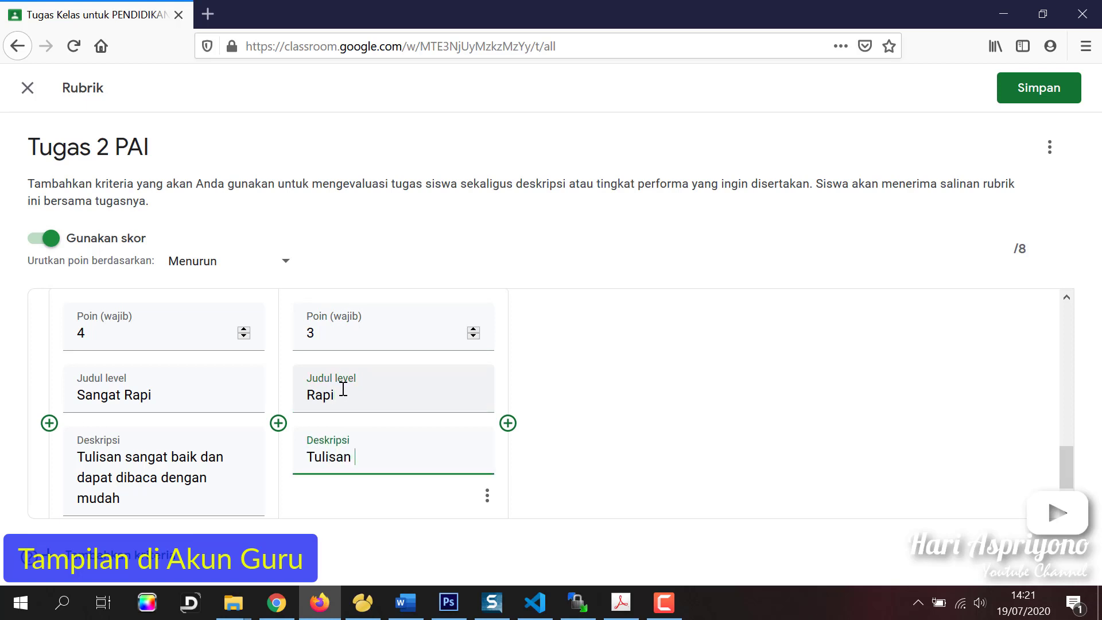
pyautogui.write('dapat dibaca dengan baik')
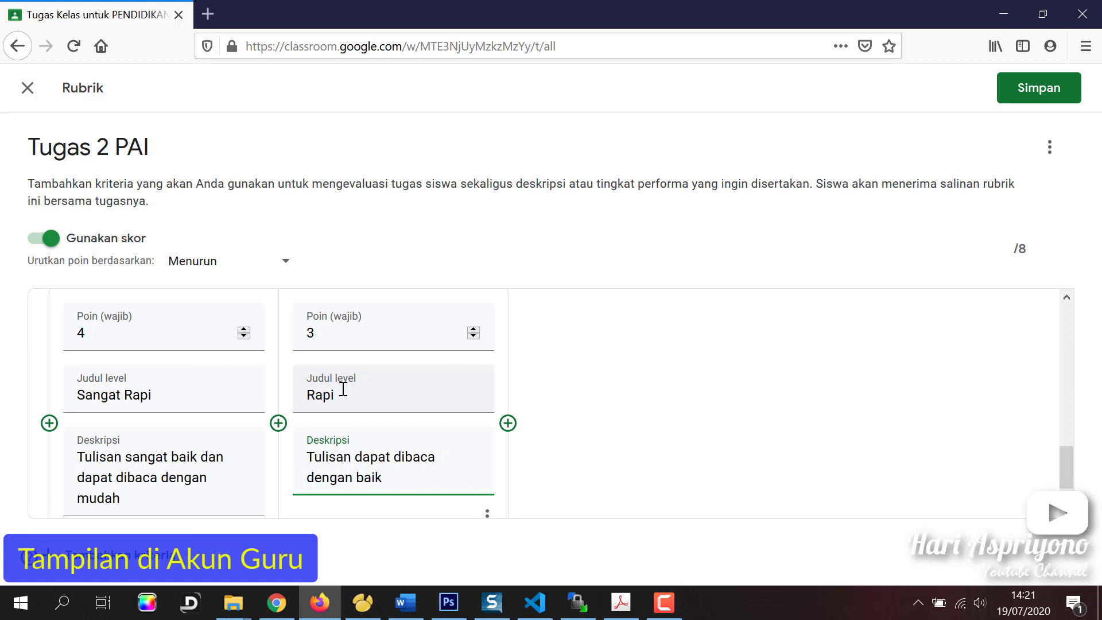
# Add a third level to the "Kerapian Tugas" criterion worth 2 points and title it "Kurang Rapi"
pyautogui.click(508, 423)
pyautogui.click(587, 339)
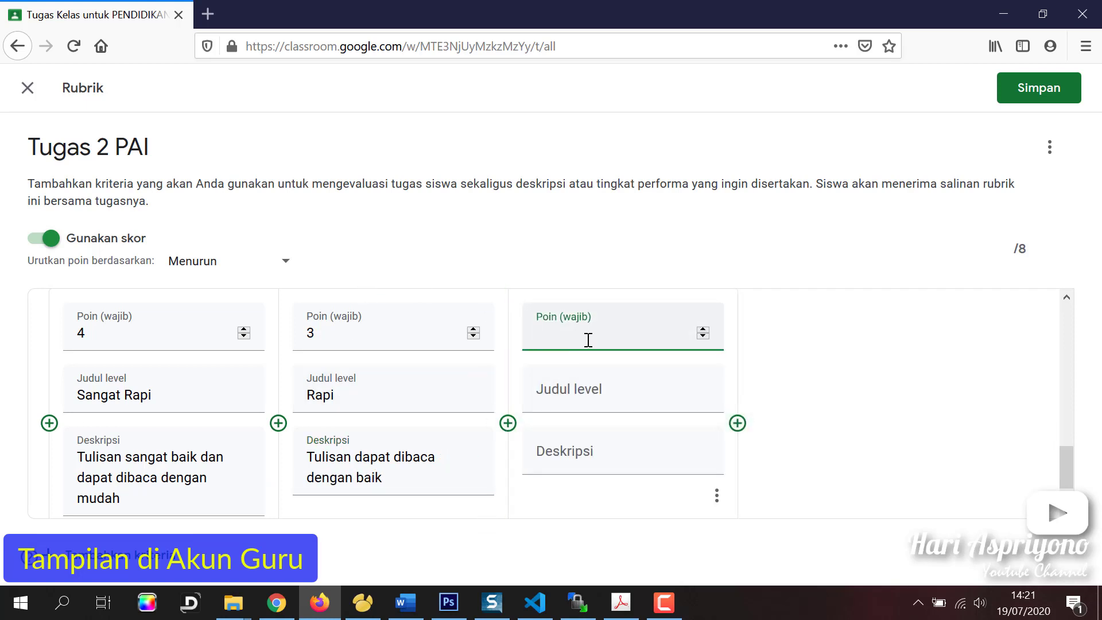
pyautogui.write('2')
pyautogui.click(599, 391)
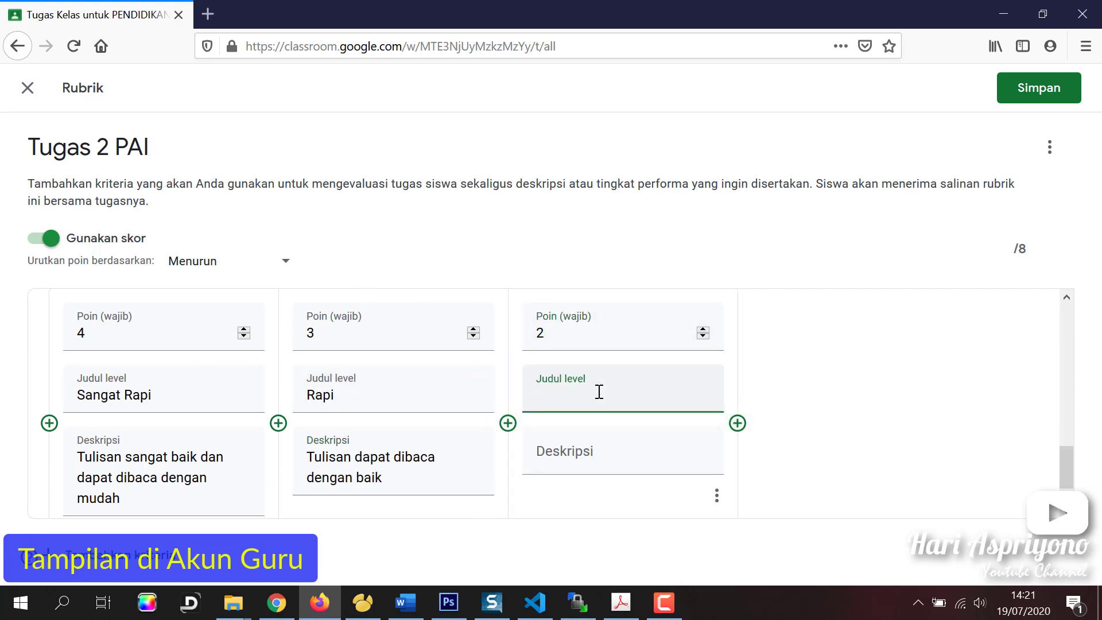
pyautogui.write('Kurang Rapi')
# Describe the "Kurang Rapi" level as "Tulisan sulit dibaca khususnya pada tulisan arab"
pyautogui.click(594, 460)
pyautogui.write('Tulisan')
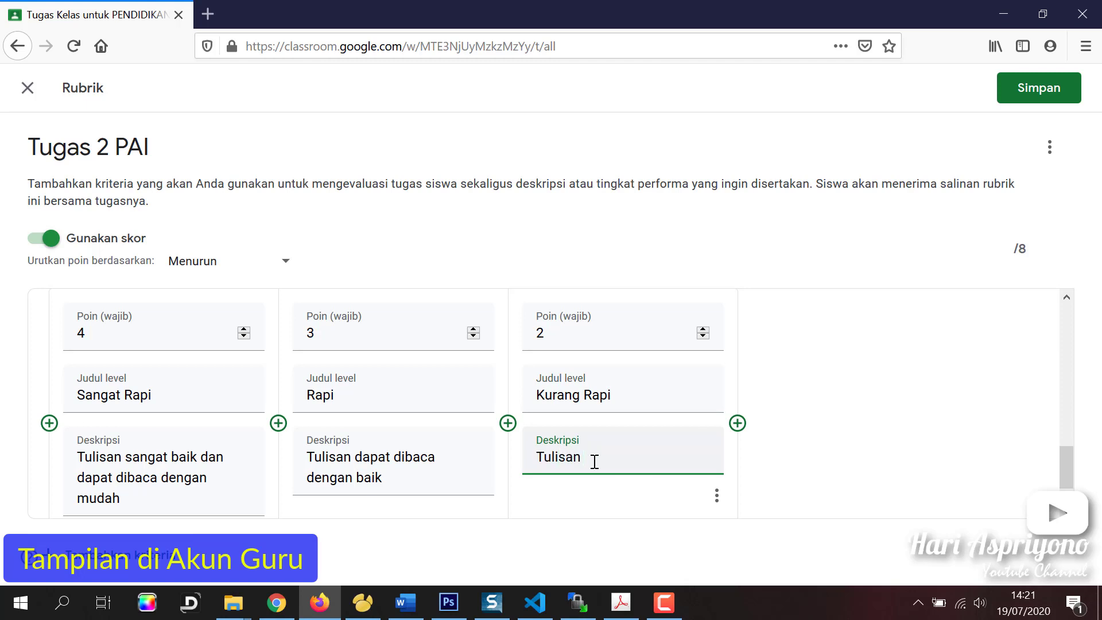
pyautogui.write(' tidak')
pyautogui.press('BackSpace')
pyautogui.press('BackSpace')
pyautogui.press('BackSpace')
pyautogui.press('BackSpace')
pyautogui.press('BackSpace')
pyautogui.write('sulit dibaca khususnya')
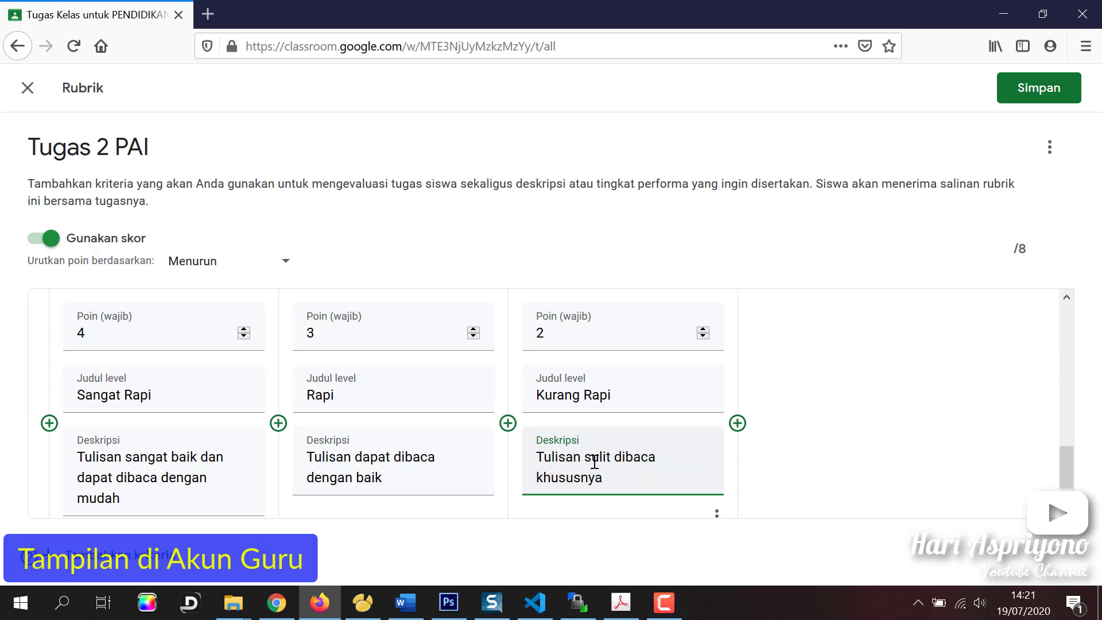
pyautogui.write(' pada tulisan arab')
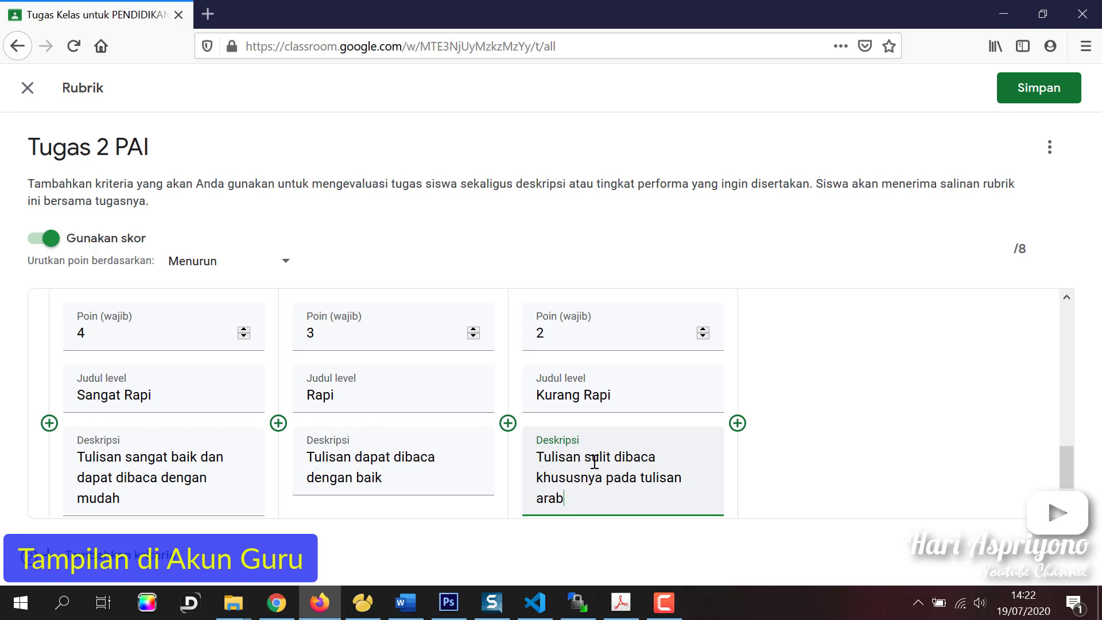
# Add a fourth level to the "Kerapian Tugas" criterion worth 1 point and title it "Tidak Rapi"
pyautogui.click(737, 423)
pyautogui.write('1')
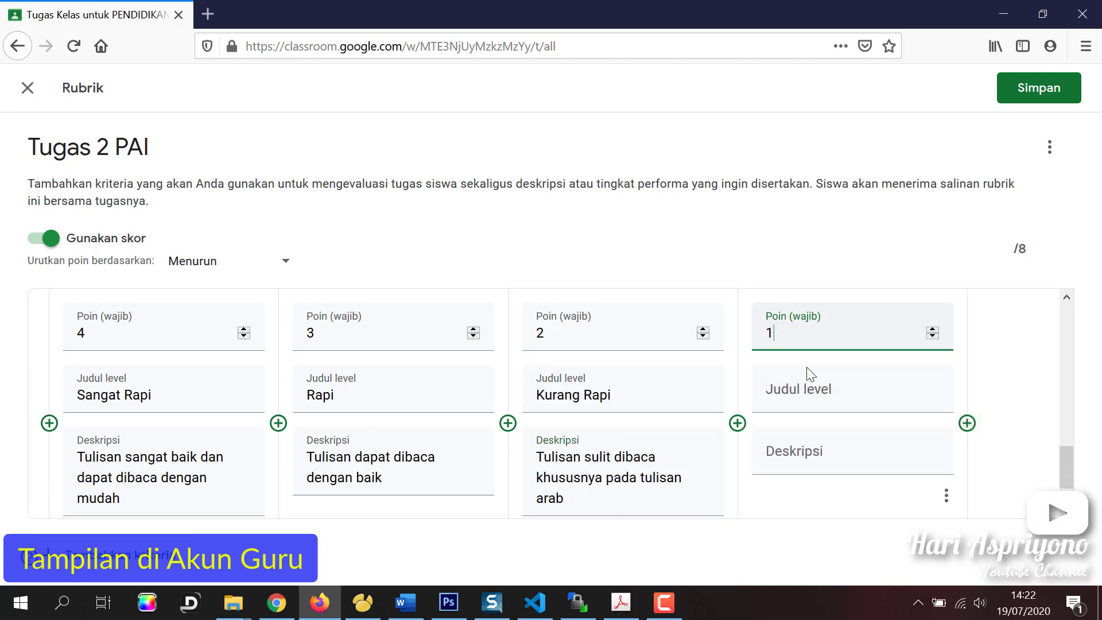
pyautogui.click(806, 386)
pyautogui.write('Tida')
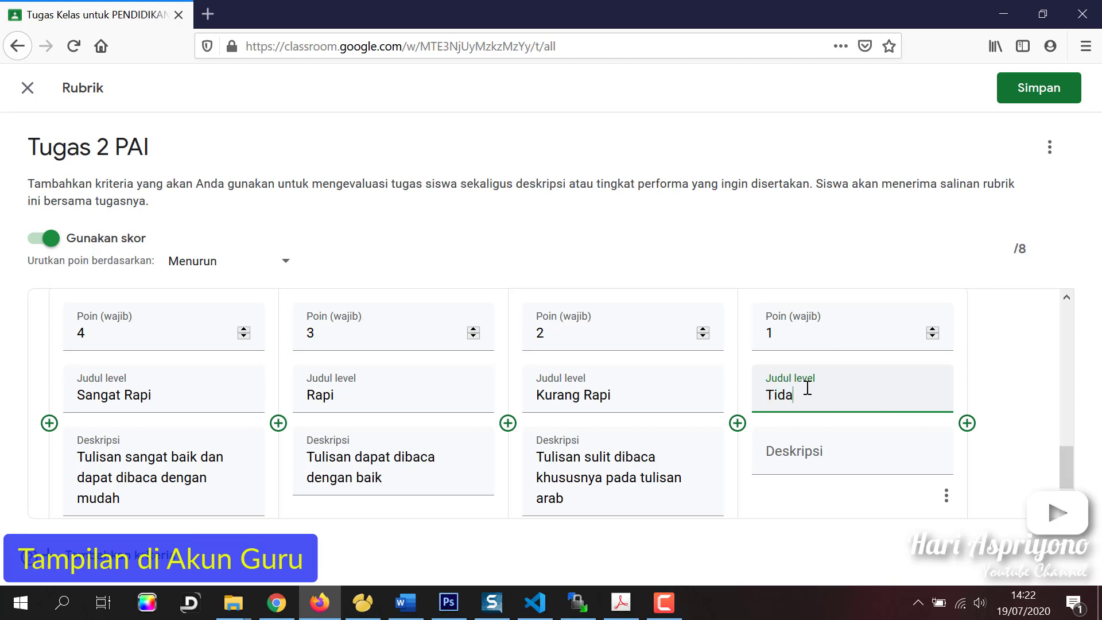
pyautogui.write('k Rapi')
# Describe the "Tidak Rapi" level as "Semua tulisan baik arab maupun terjemahan sulit dibaca"
pyautogui.click(814, 462)
pyautogui.write('Semua ')
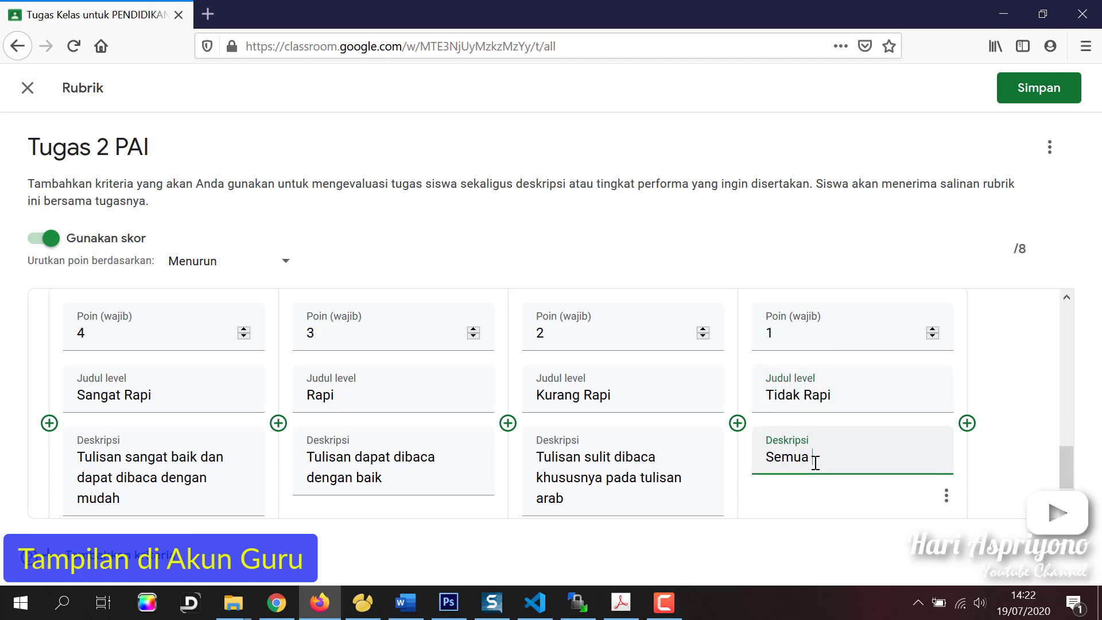
pyautogui.write('tulisan baik aran')
pyautogui.press('BackSpace')
pyautogui.write('b maupun ')
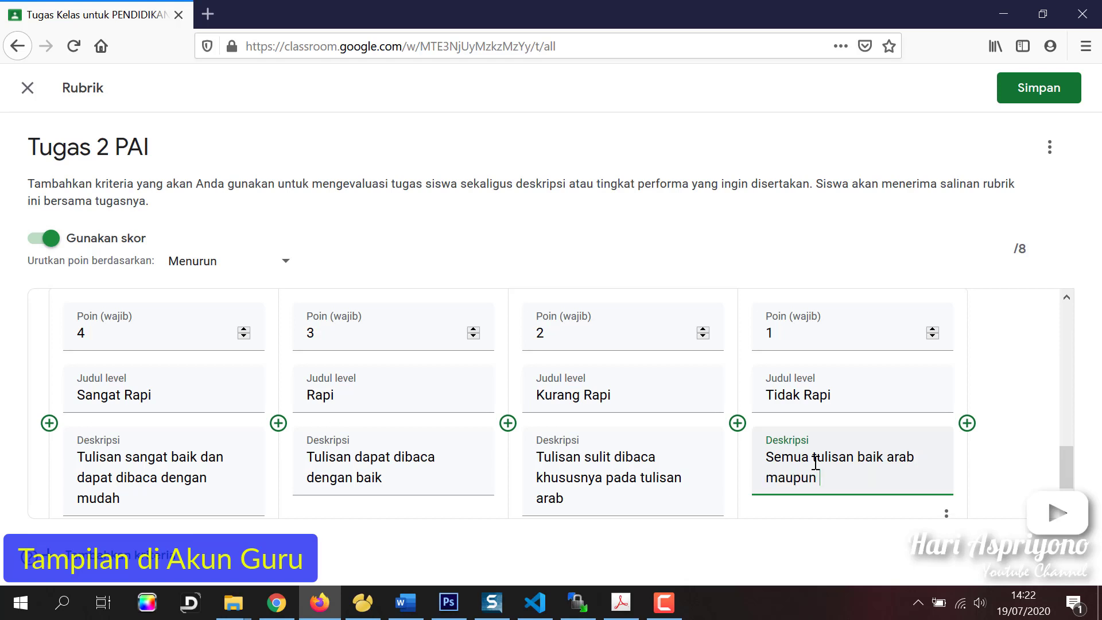
pyautogui.write('terjemahan sulit dibaca')
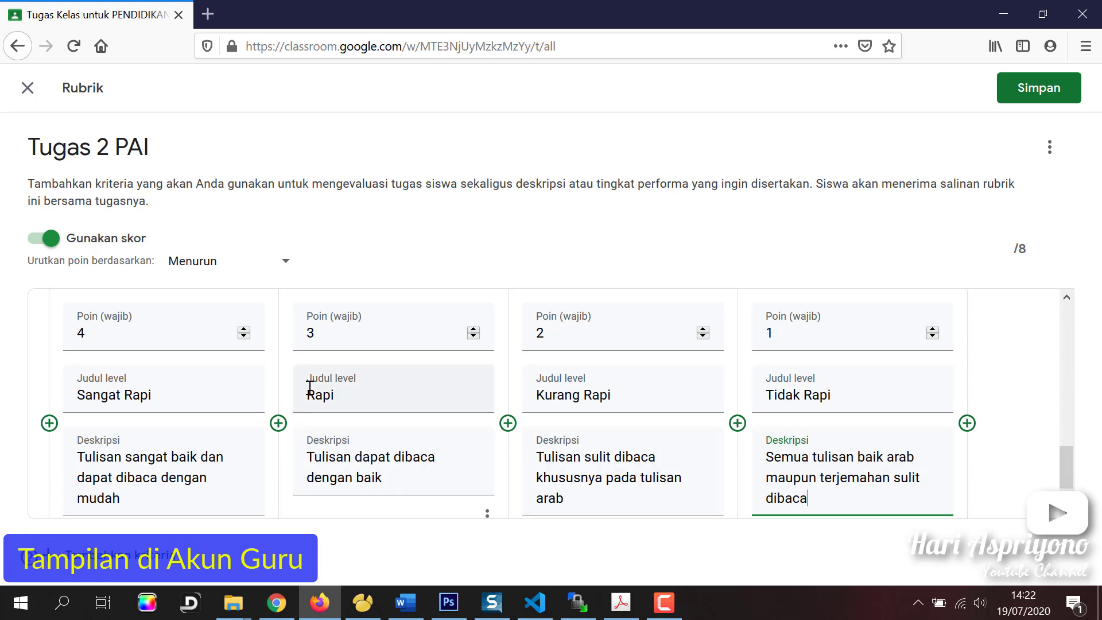
# Save the completed two-criteria rubric and assign "Tugas 2 PAI" to the class
pyautogui.scroll(3, 275, 393)
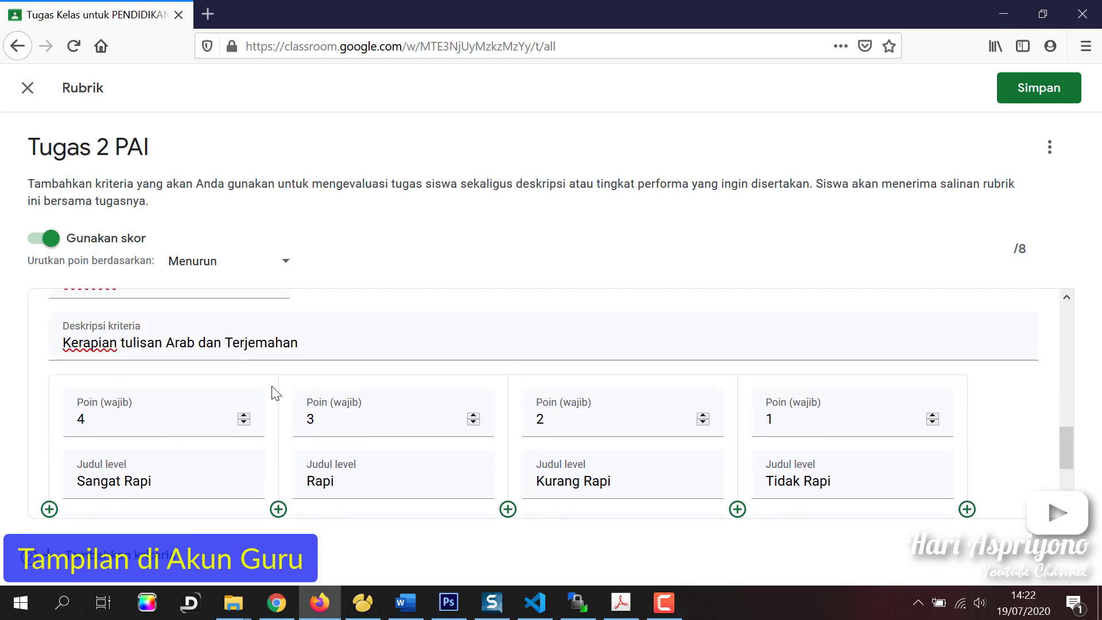
pyautogui.scroll(3, 294, 380)
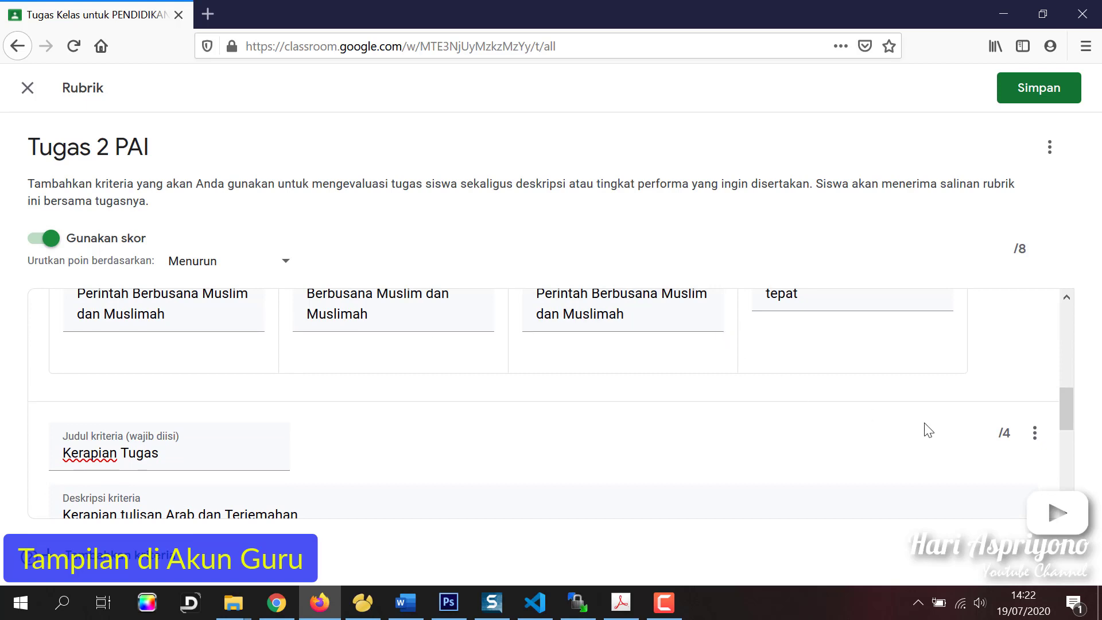
pyautogui.scroll(-5, 928, 429)
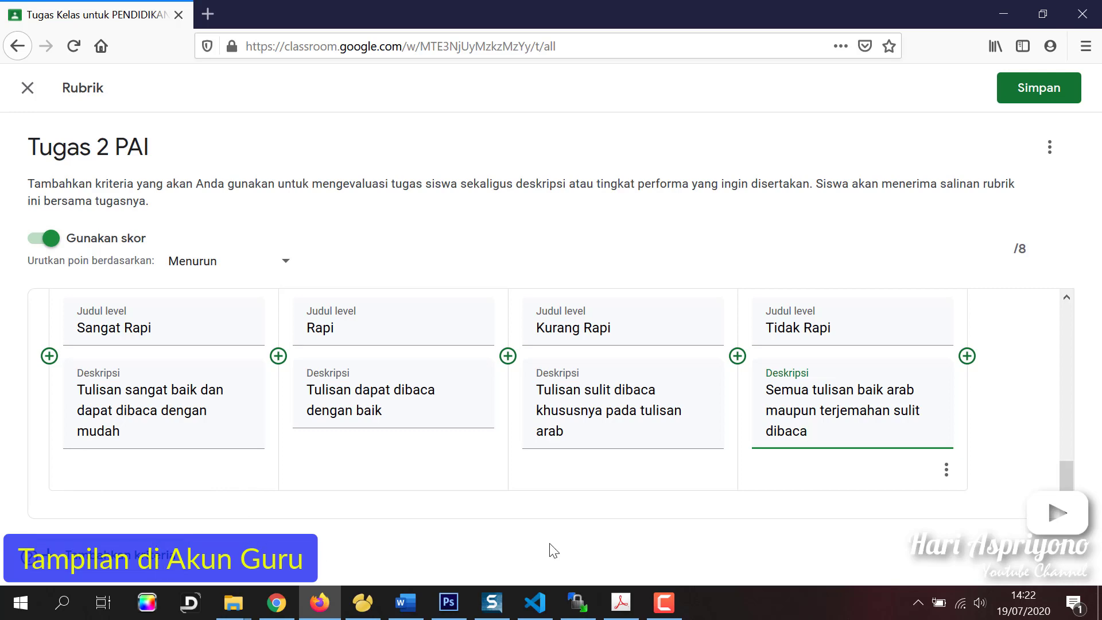
pyautogui.scroll(8, 458, 423)
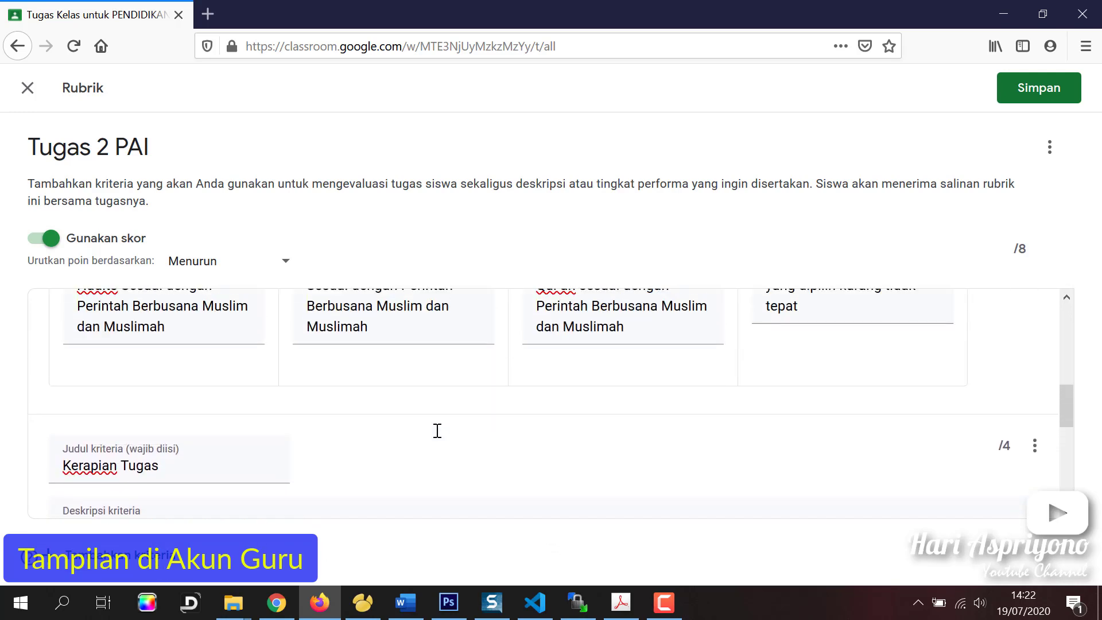
pyautogui.scroll(5, 880, 482)
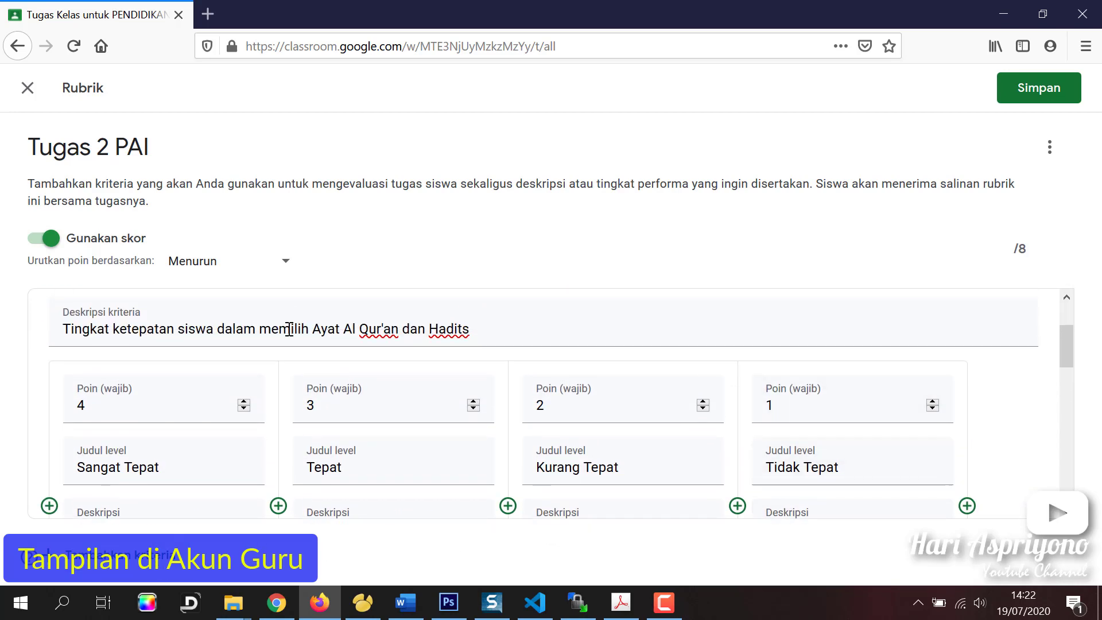
pyautogui.scroll(3, 289, 330)
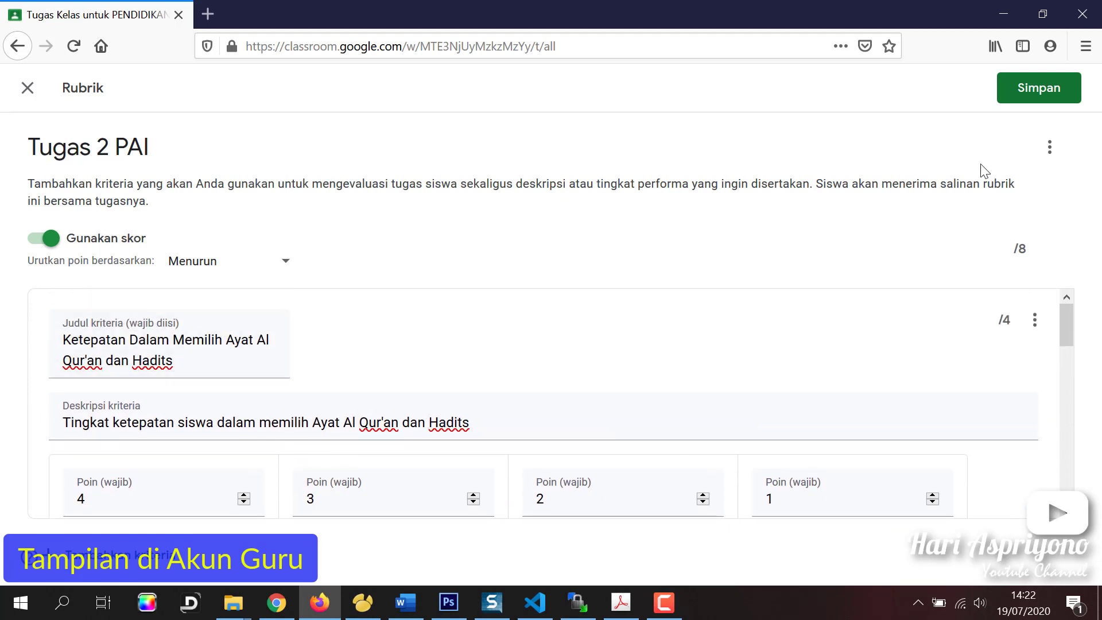
pyautogui.click(1043, 96)
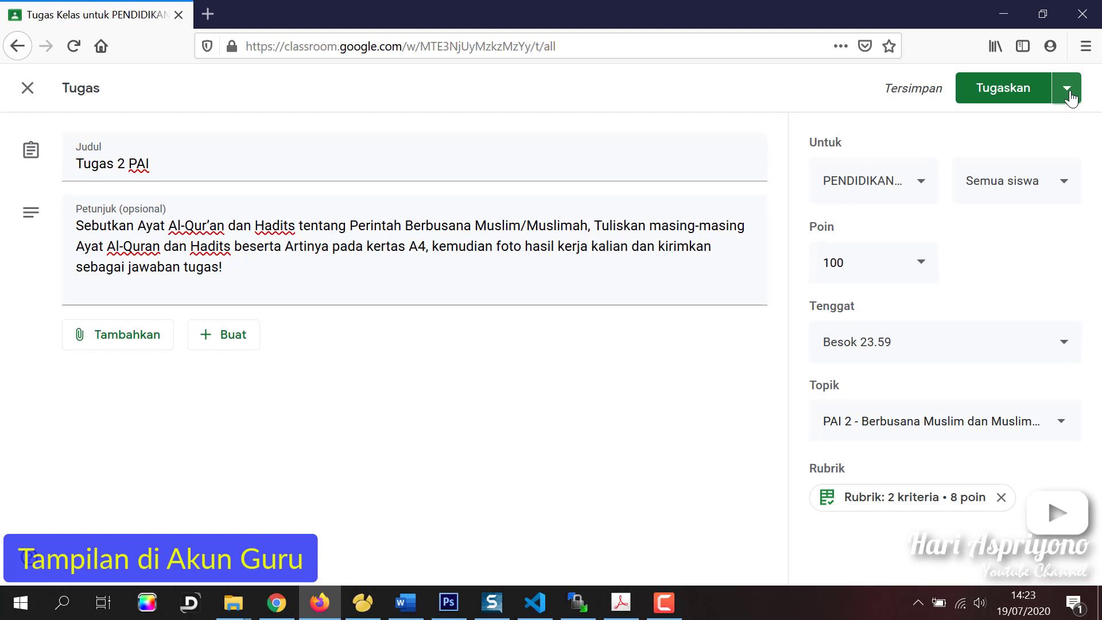
pyautogui.click(1002, 92)
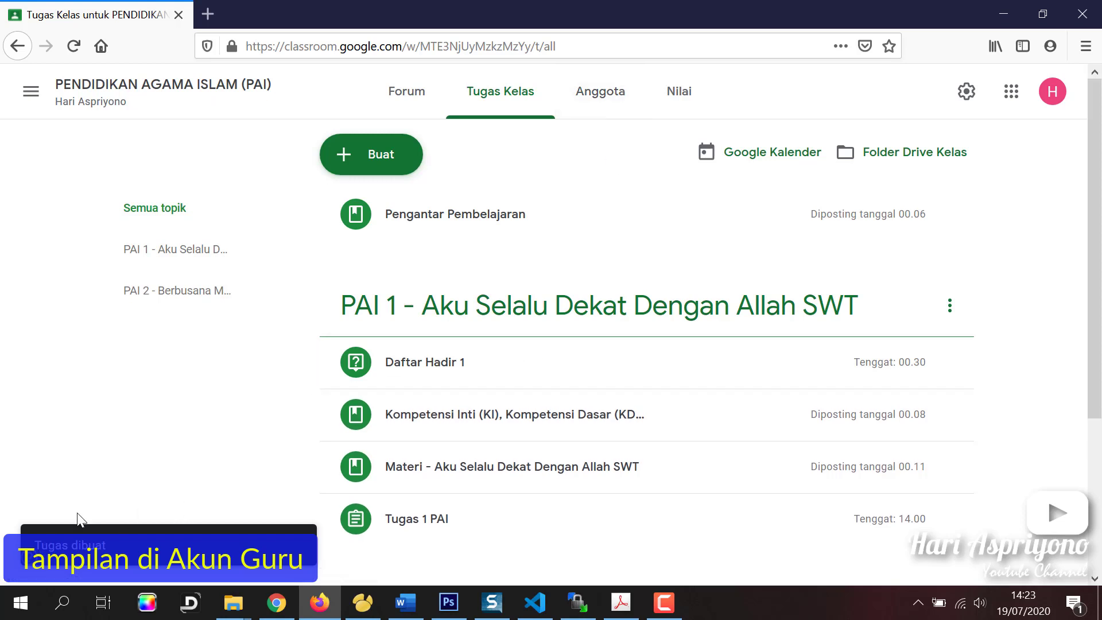
# Move "Tugas 2 PAI" below "Materi 2 - Berbusana Muslim dan Muslimah" within the PAI 2 topic
pyautogui.scroll(-3, 172, 445)
pyautogui.scroll(1, 287, 493)
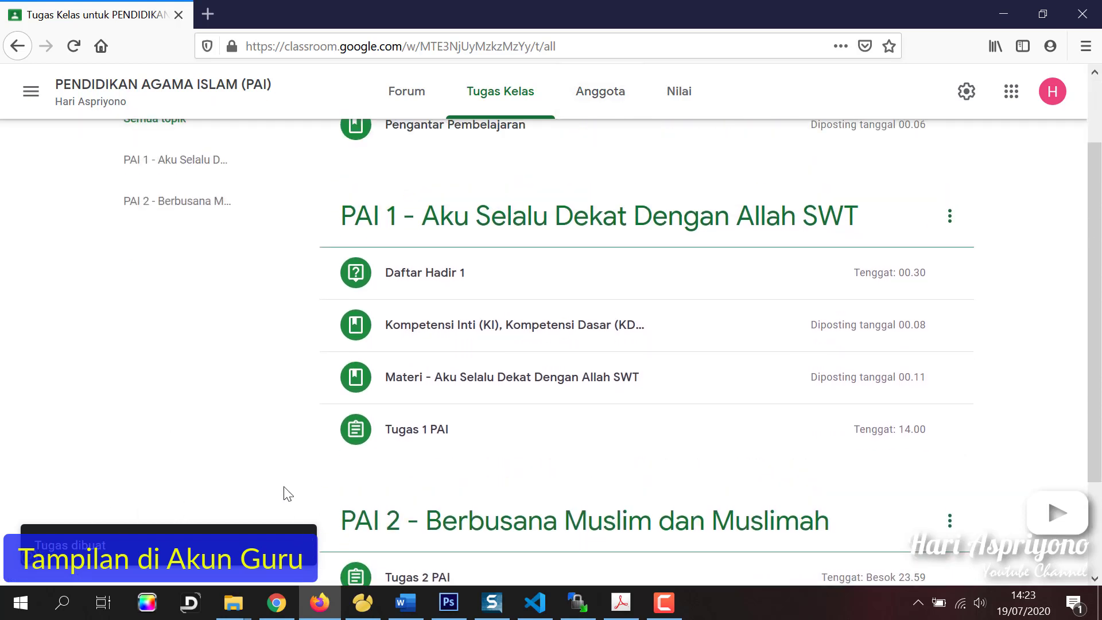
pyautogui.scroll(-2, 321, 390)
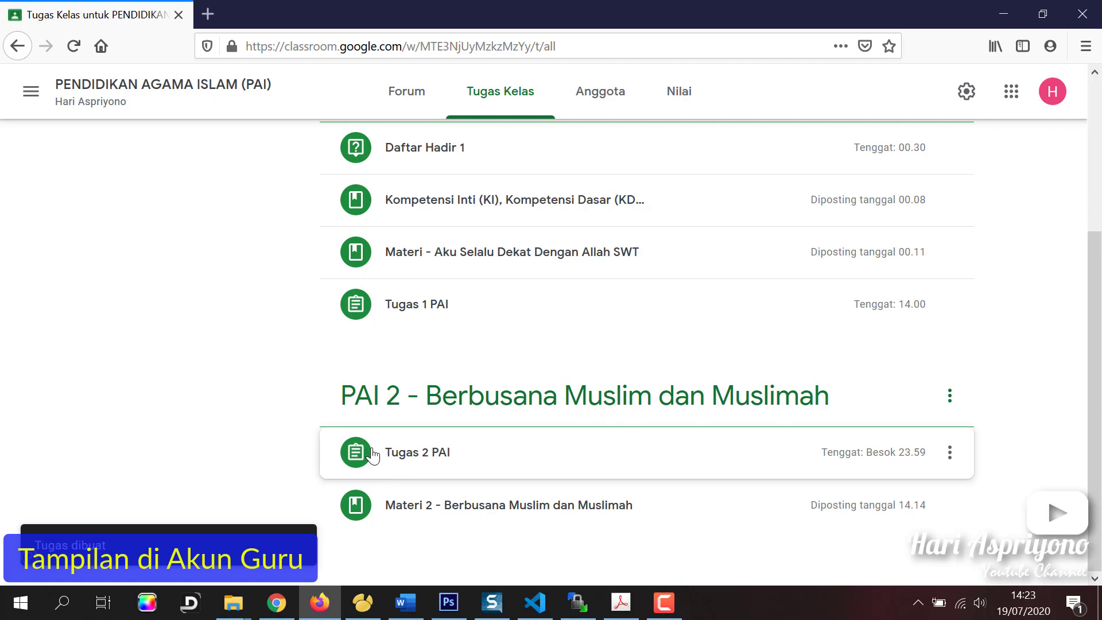
pyautogui.moveTo(372, 455); pyautogui.dragTo(447, 500)
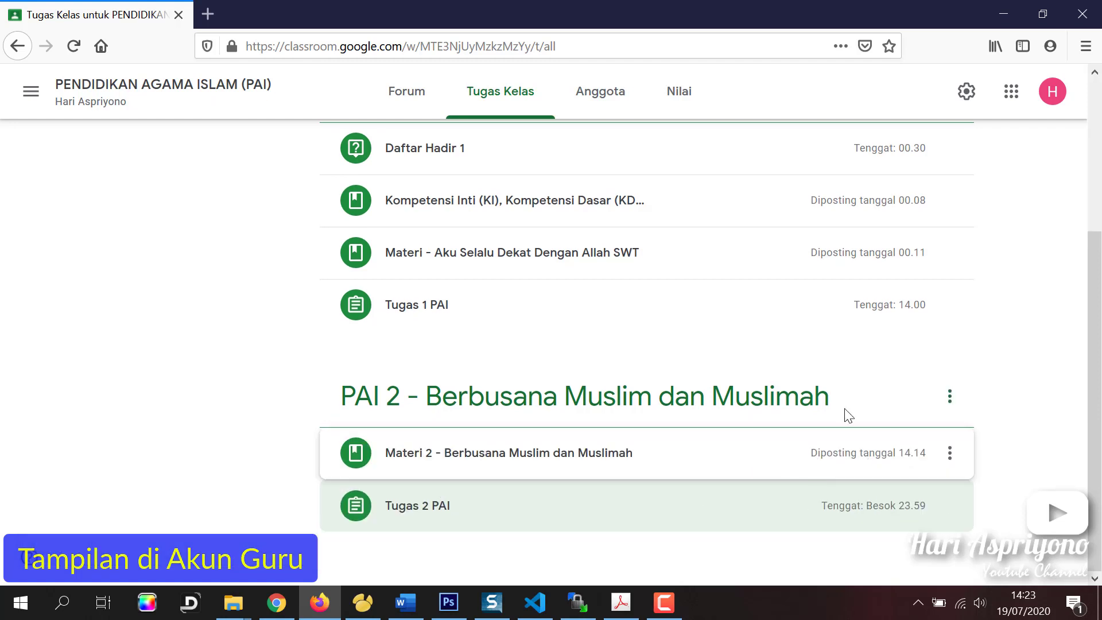
pyautogui.scroll(3, 521, 270)
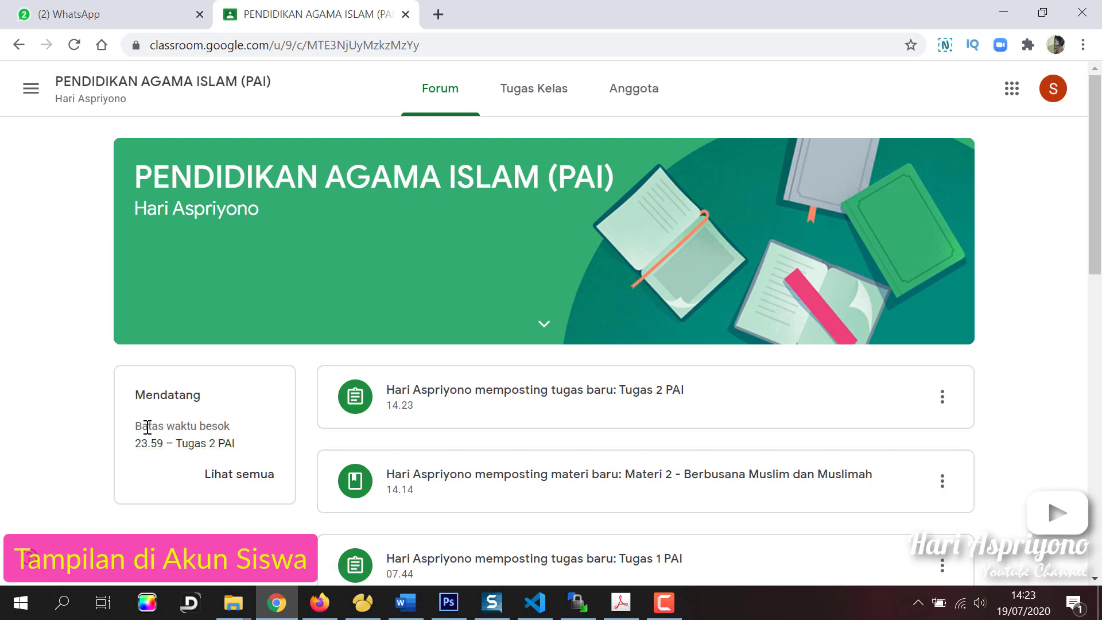
# Switch to the student account in Chrome and open "Tugas 2 PAI" from the upcoming deadlines on the class forum
pyautogui.moveTo(138, 427); pyautogui.dragTo(232, 429)
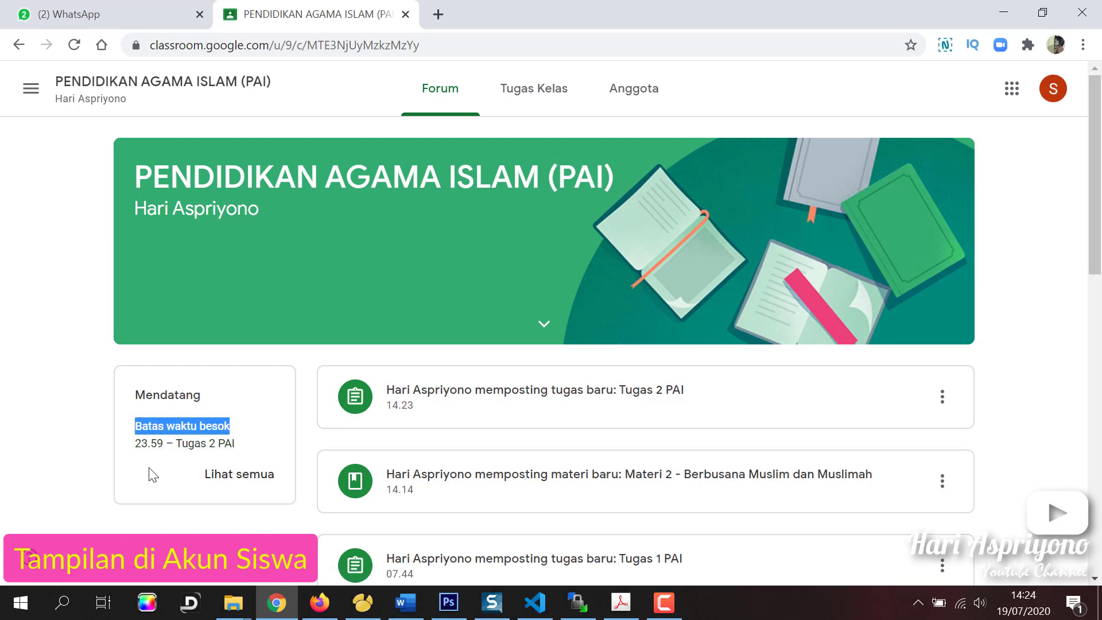
pyautogui.click(276, 403)
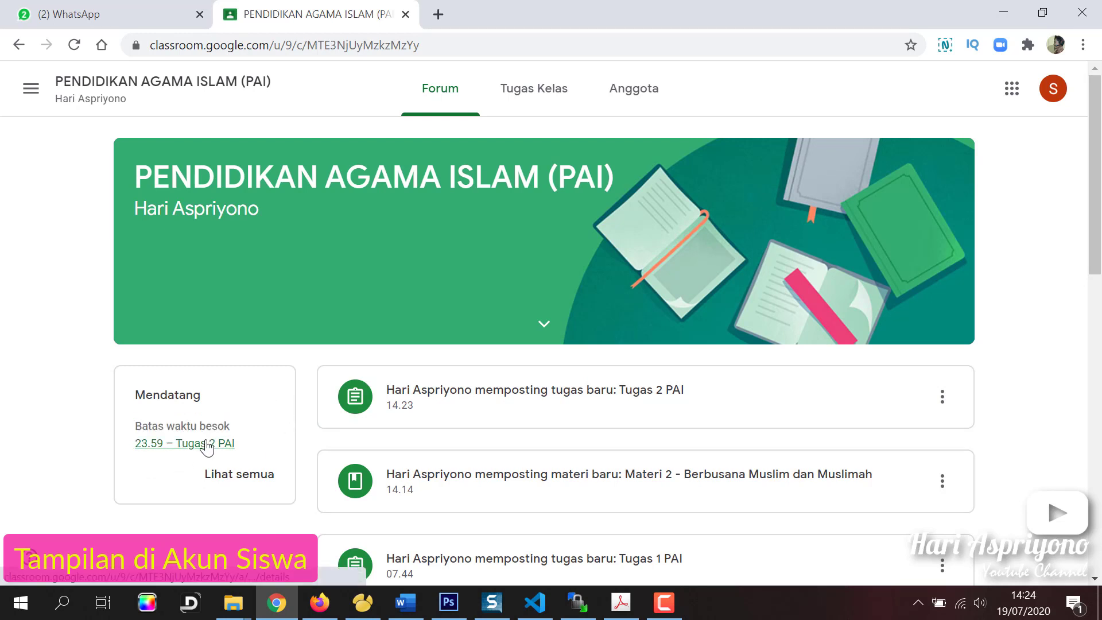
pyautogui.click(208, 448)
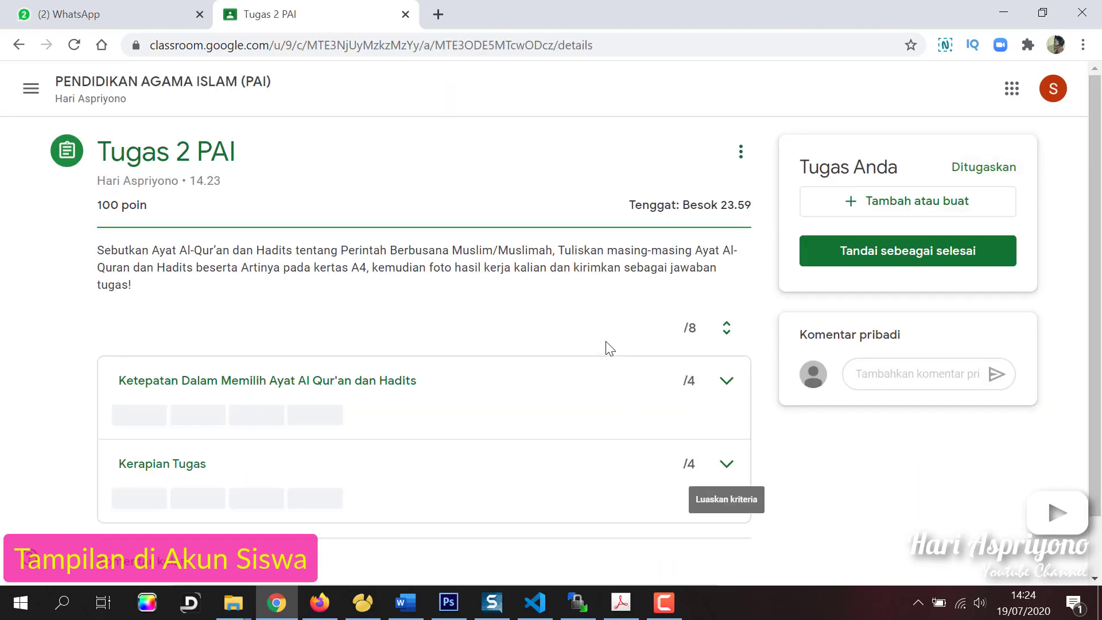
# Examine the level descriptions of both rubric criteria, "Ketepatan Dalam Memilih Ayat Al Qur'an dan Hadits" and "Kerapian Tugas", collapsing each after viewing
pyautogui.scroll(-1, 518, 400)
pyautogui.scroll(-1, 518, 400)
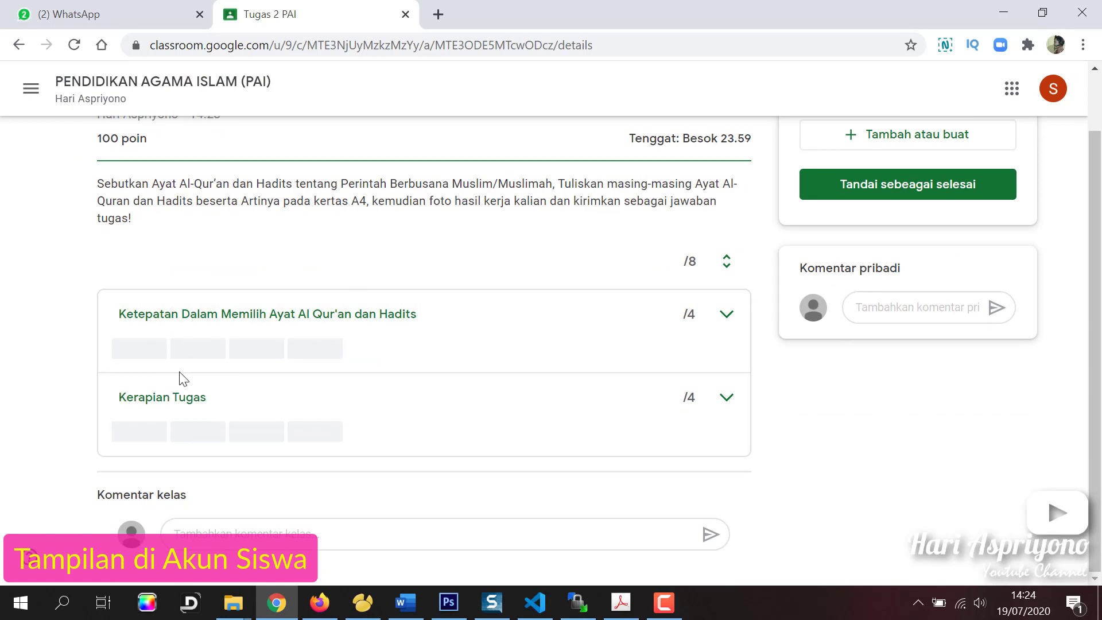
pyautogui.click(726, 314)
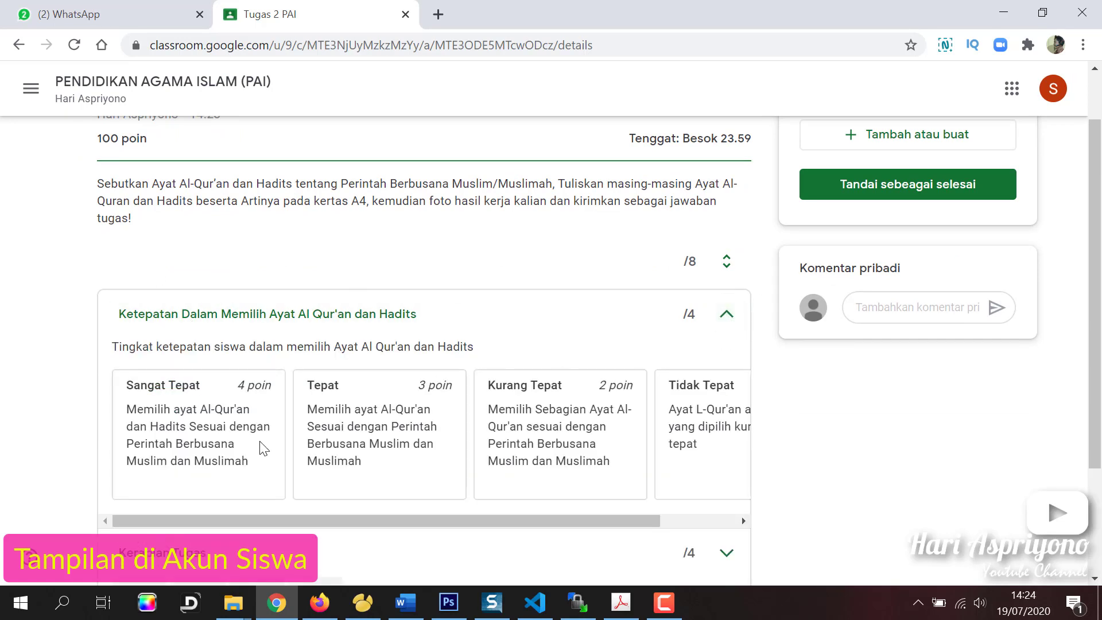
pyautogui.click(726, 315)
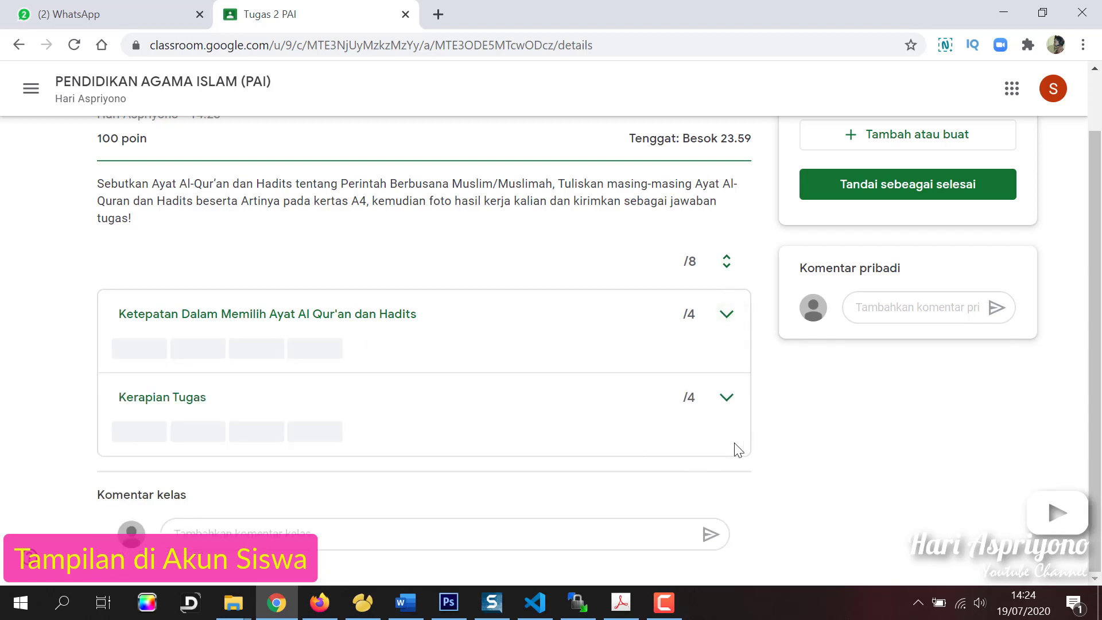
pyautogui.click(729, 401)
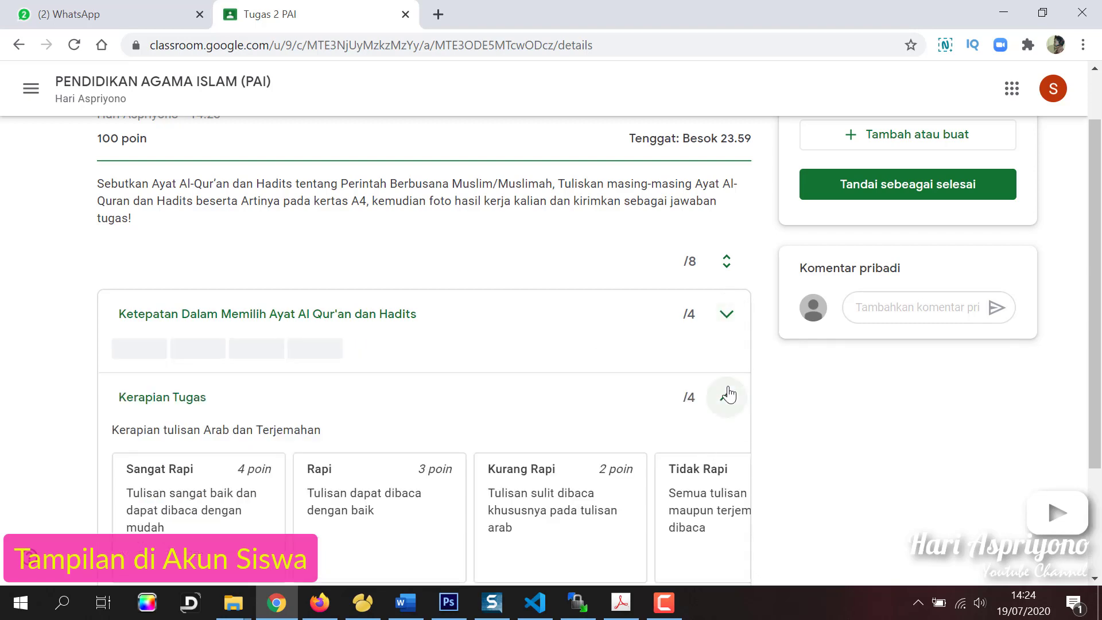
pyautogui.scroll(-3, 474, 454)
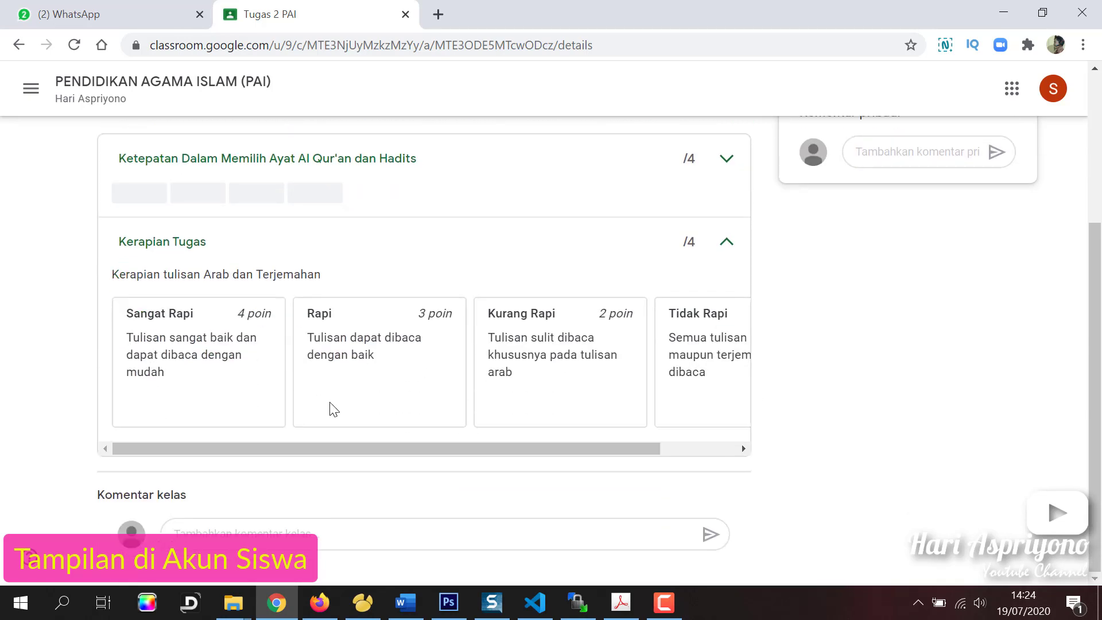
pyautogui.scroll(2, 516, 367)
pyautogui.click(724, 326)
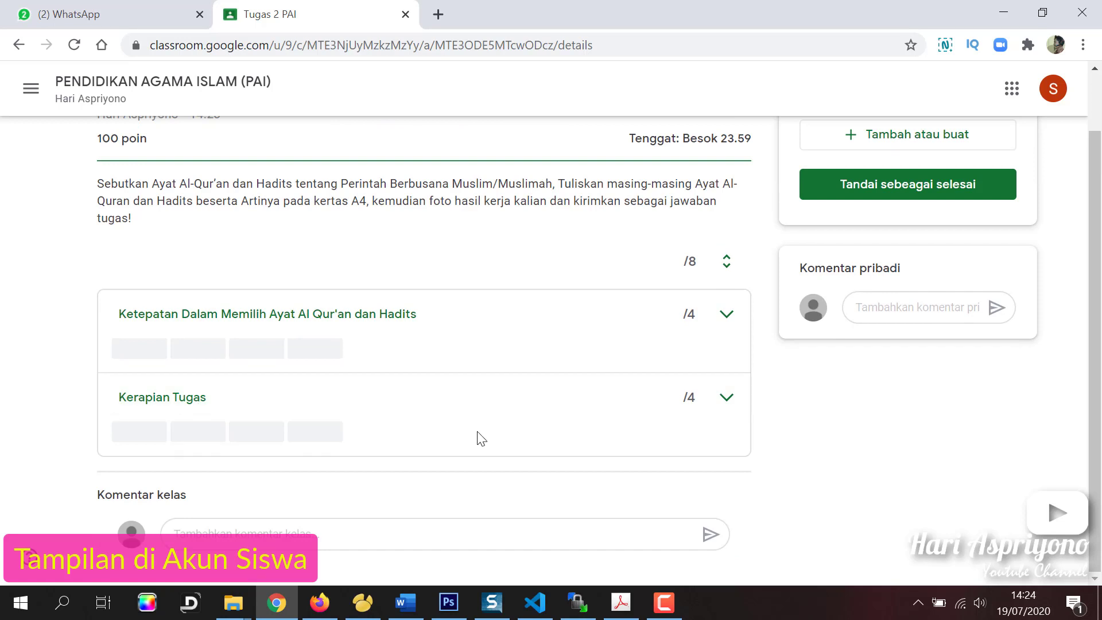
pyautogui.scroll(2, 434, 426)
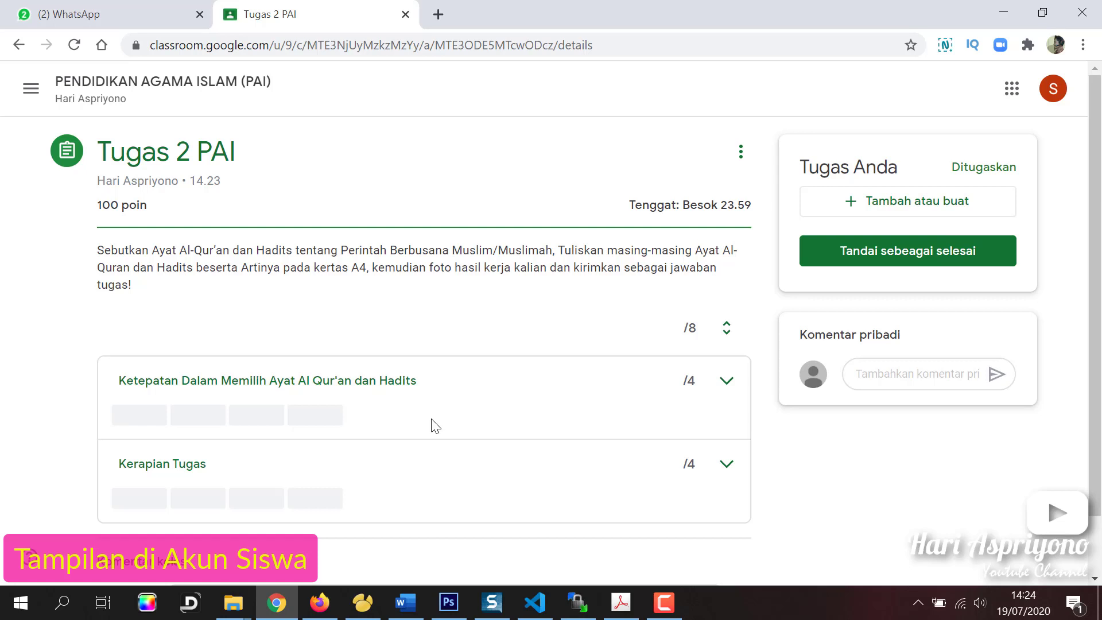
pyautogui.scroll(-2, 401, 424)
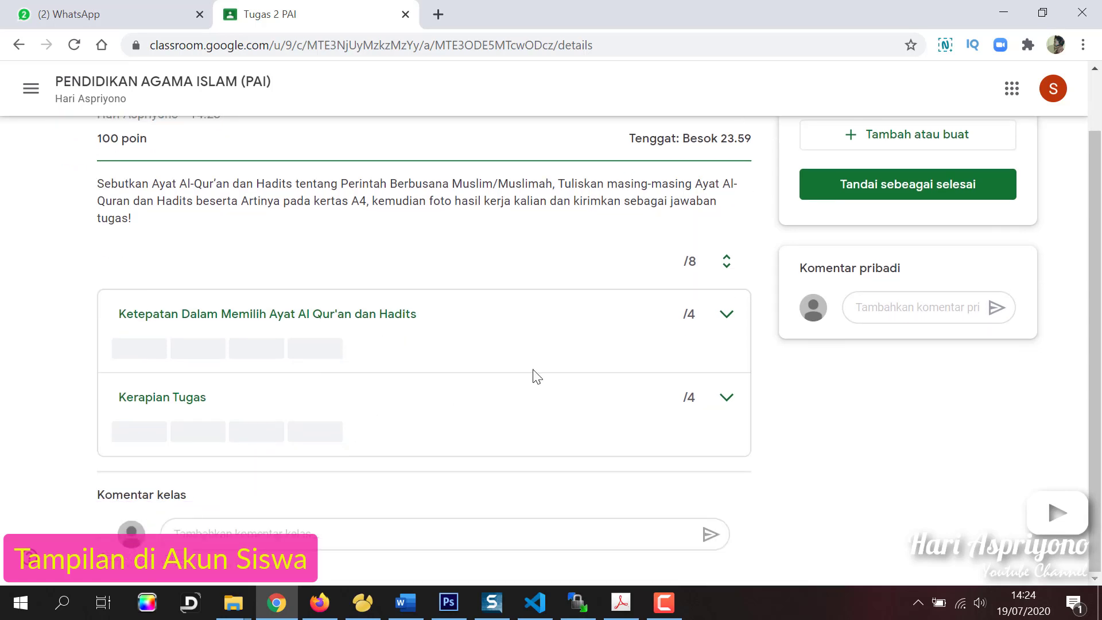
# Start adding a file from the computer to the student's work for "Tugas 2 PAI"
pyautogui.scroll(2, 574, 344)
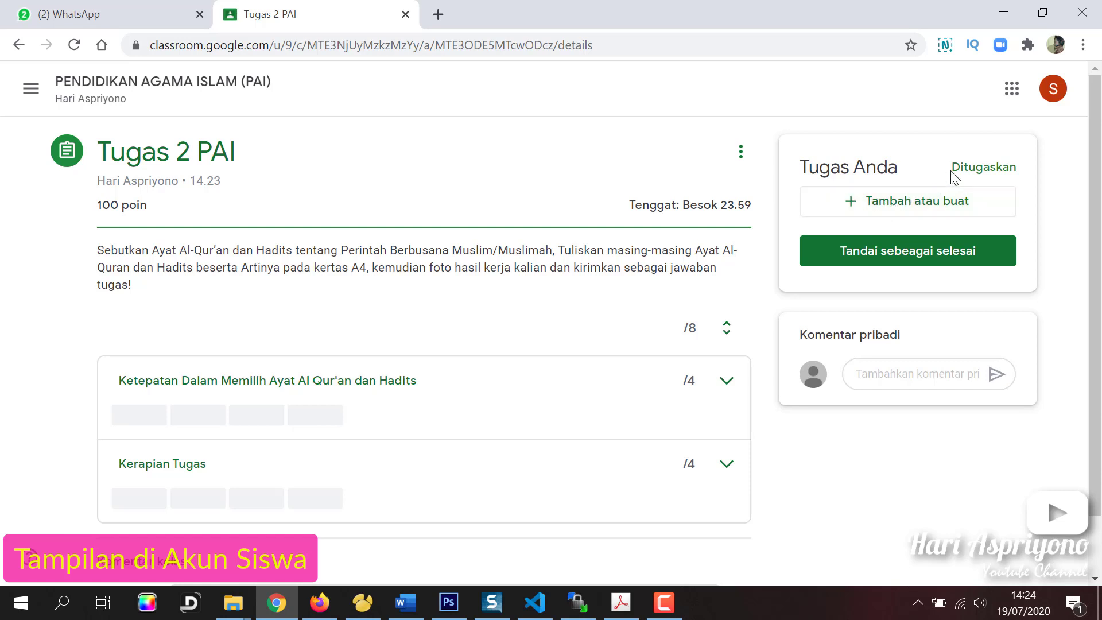
pyautogui.click(882, 211)
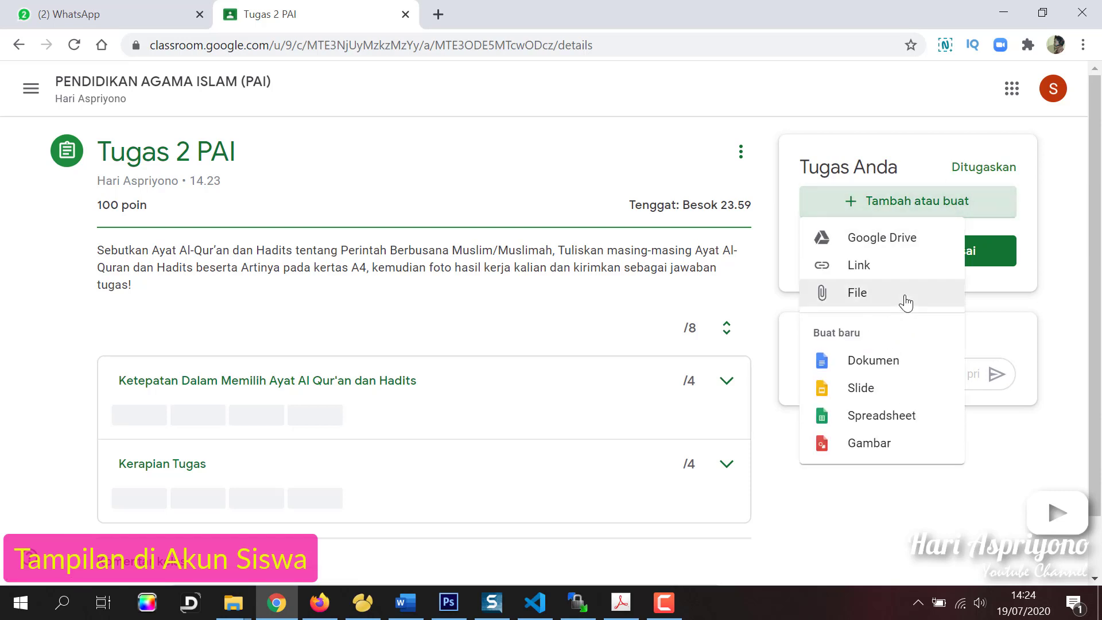
pyautogui.click(864, 293)
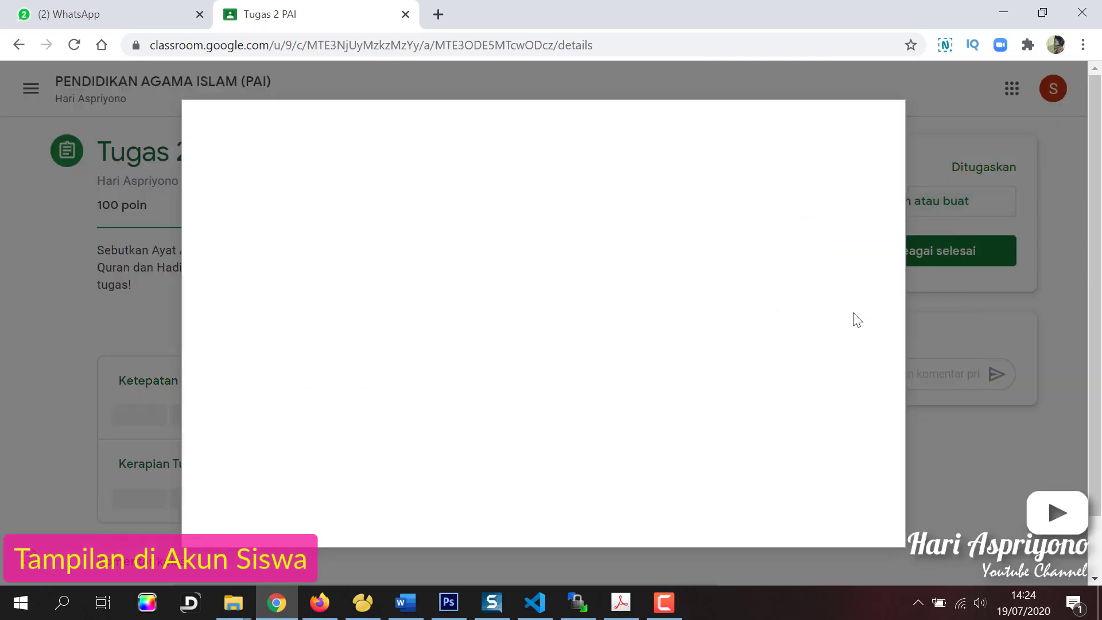
pyautogui.click(554, 340)
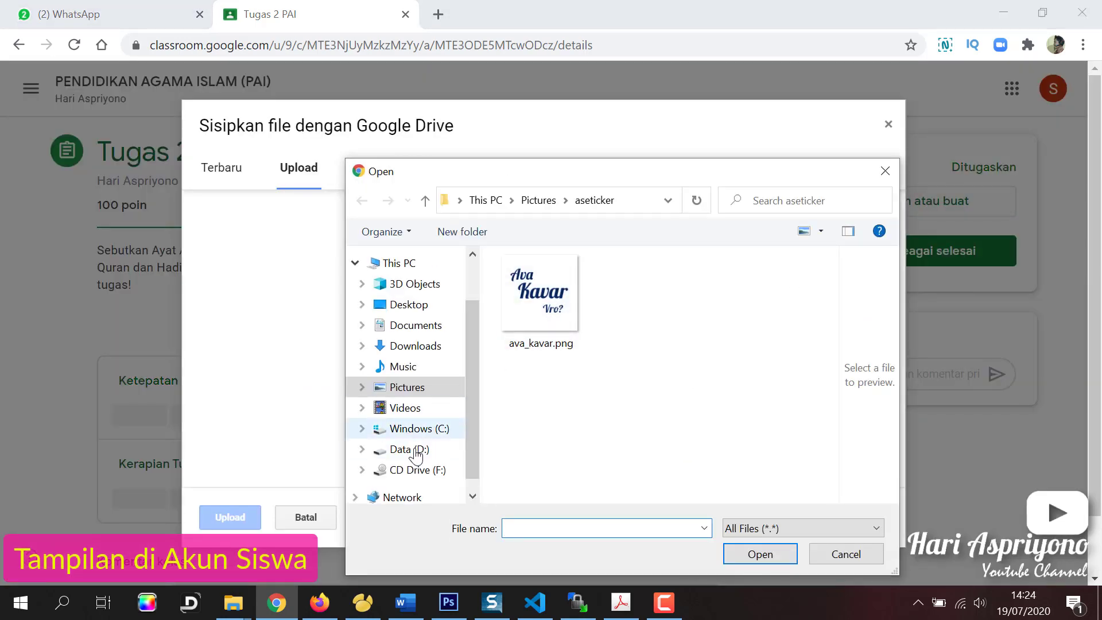
# Browse the Data (D:) drive and the Desktop folders CONTOH DOKUMEN and DARING 2020 for a file to attach
pyautogui.click(416, 449)
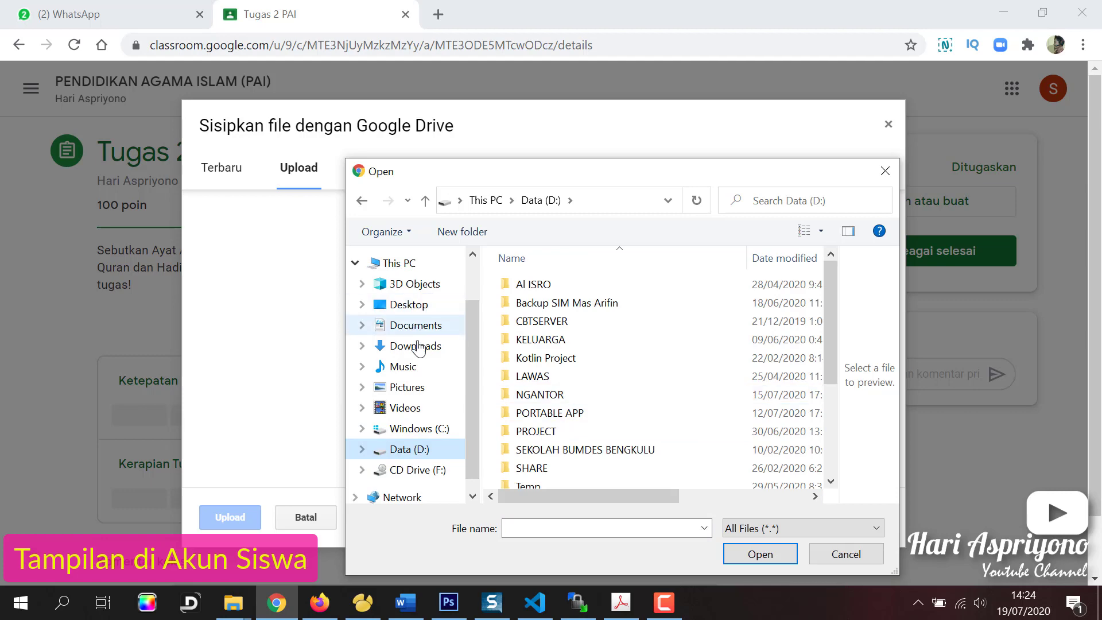
pyautogui.click(409, 304)
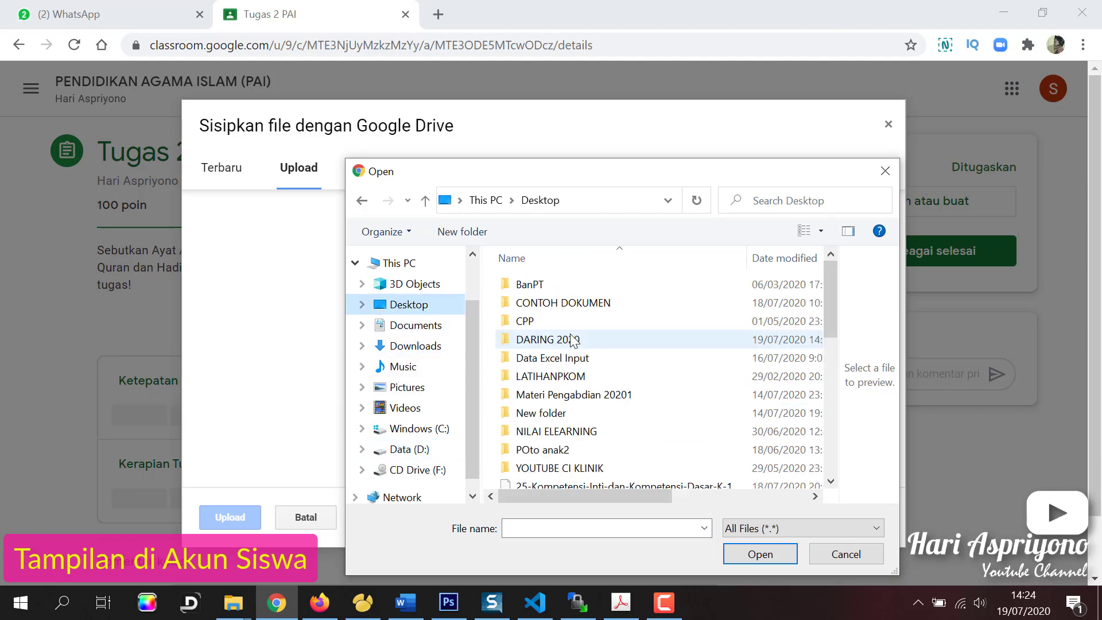
pyautogui.doubleClick(568, 313)
pyautogui.scroll(-3, 641, 363)
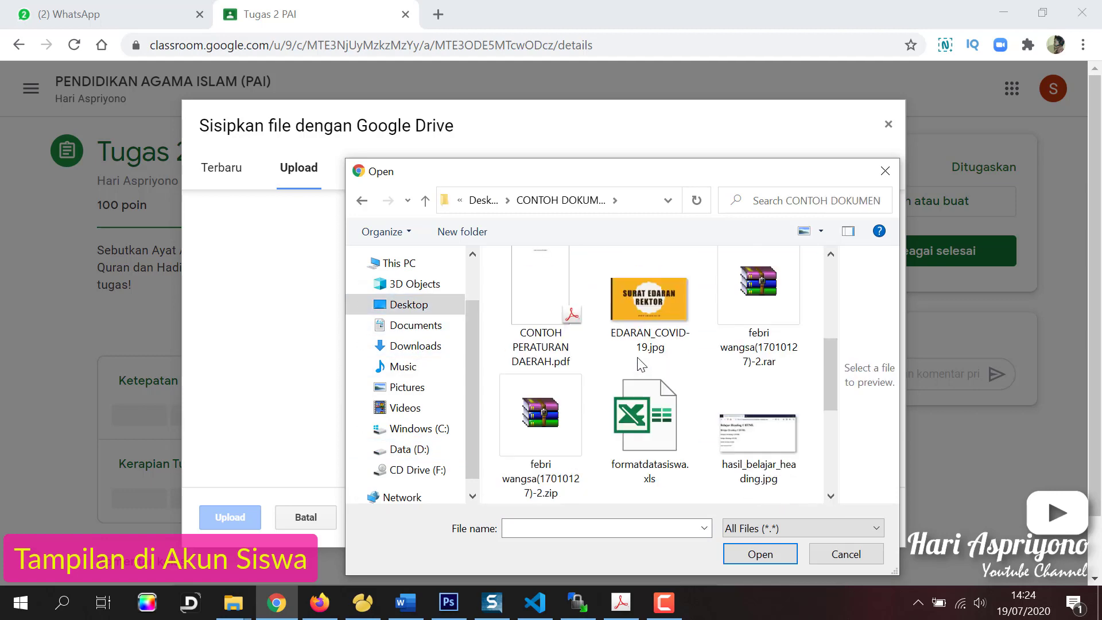
pyautogui.scroll(-1, 656, 374)
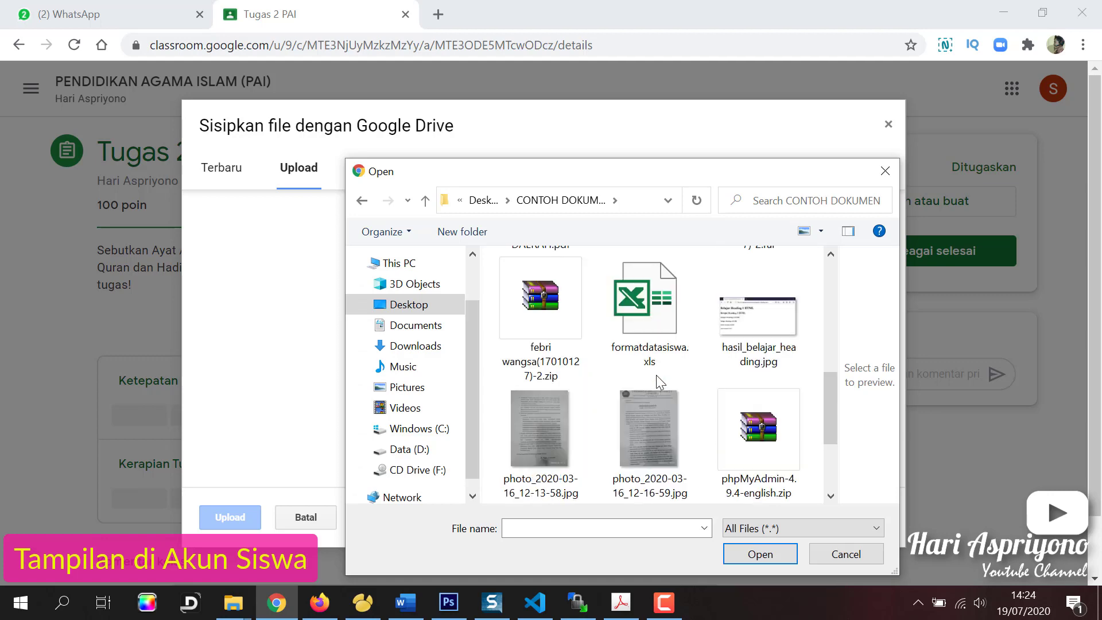
pyautogui.scroll(2, 655, 374)
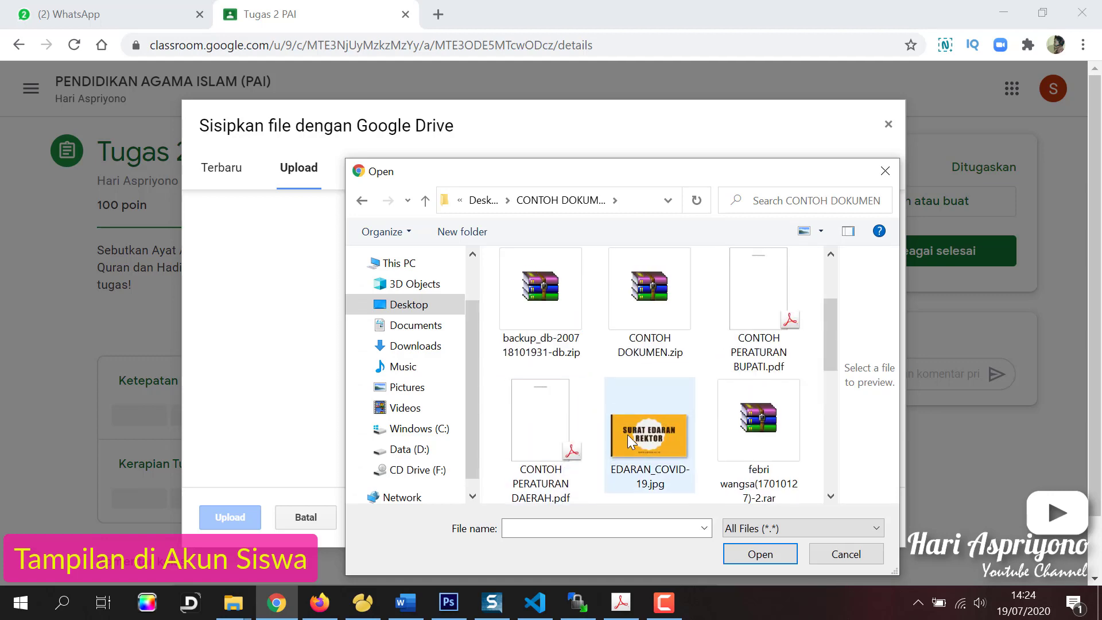
pyautogui.scroll(-2, 630, 432)
pyautogui.scroll(-1, 622, 402)
pyautogui.scroll(3, 614, 379)
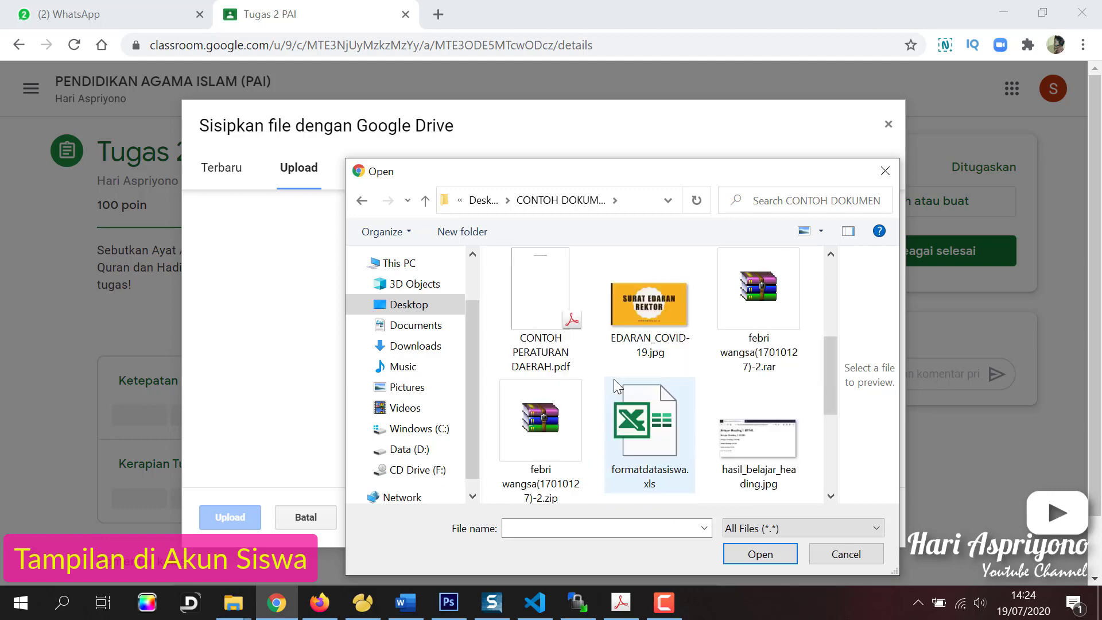
pyautogui.click(409, 310)
pyautogui.click(557, 340)
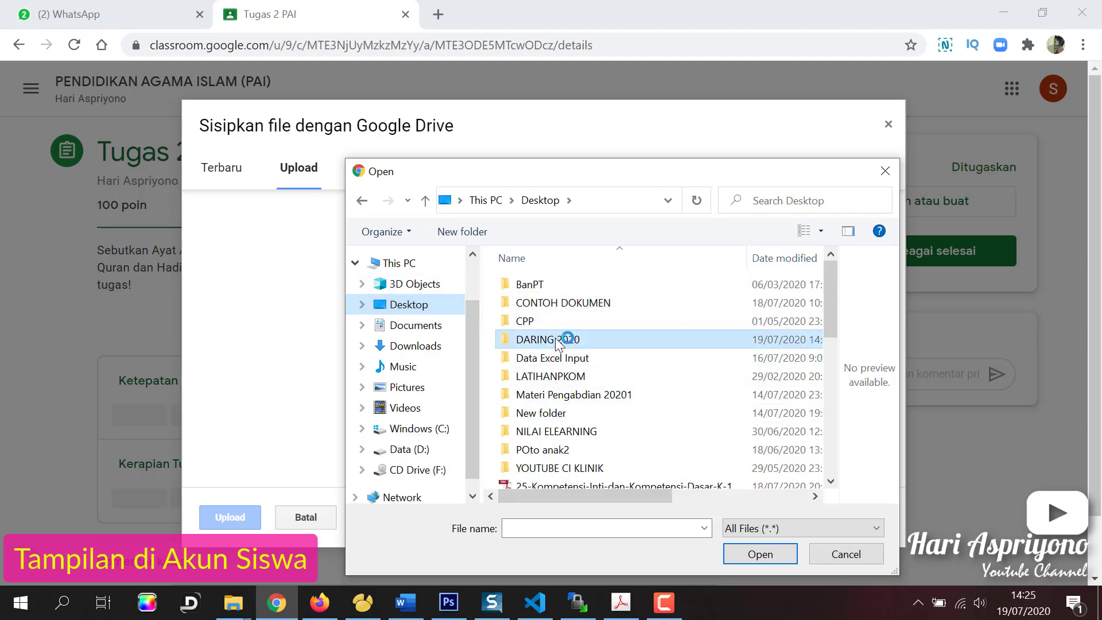
pyautogui.doubleClick(556, 341)
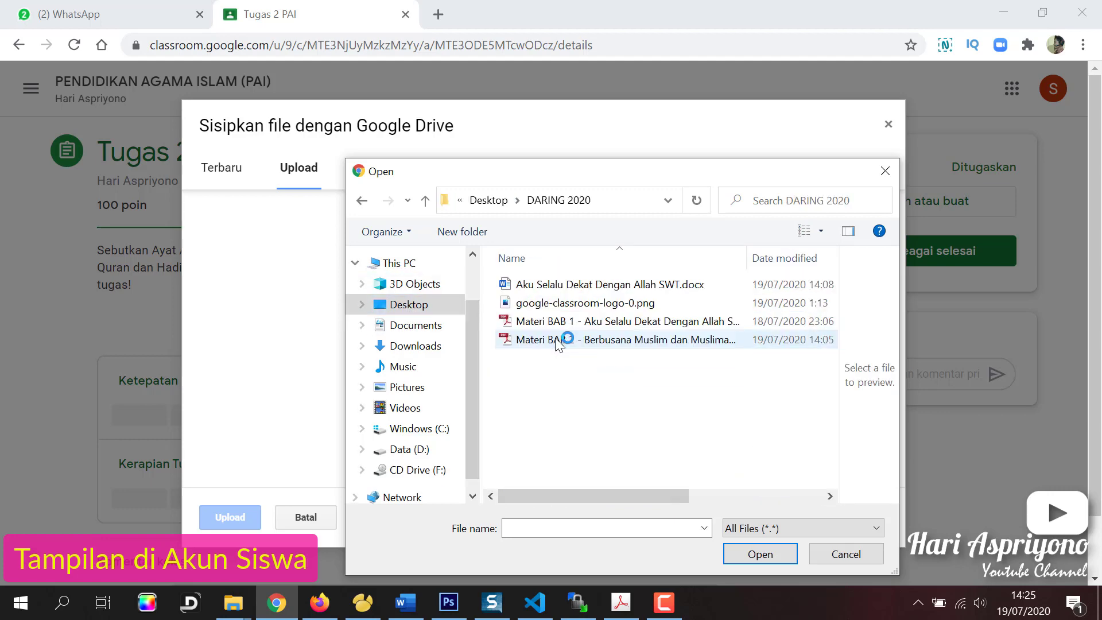
pyautogui.click(362, 202)
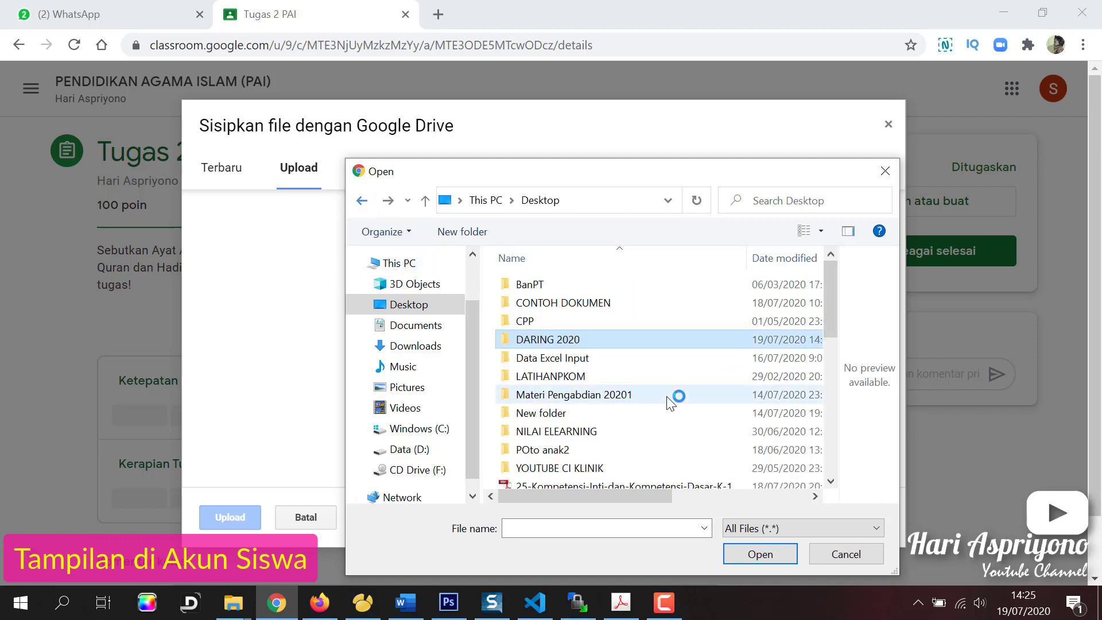
# Upload surat_keterangan_khotib_dan_guru_ngaji.jpg from the AMASJID folder in Pictures as the assignment attachment
pyautogui.click(416, 386)
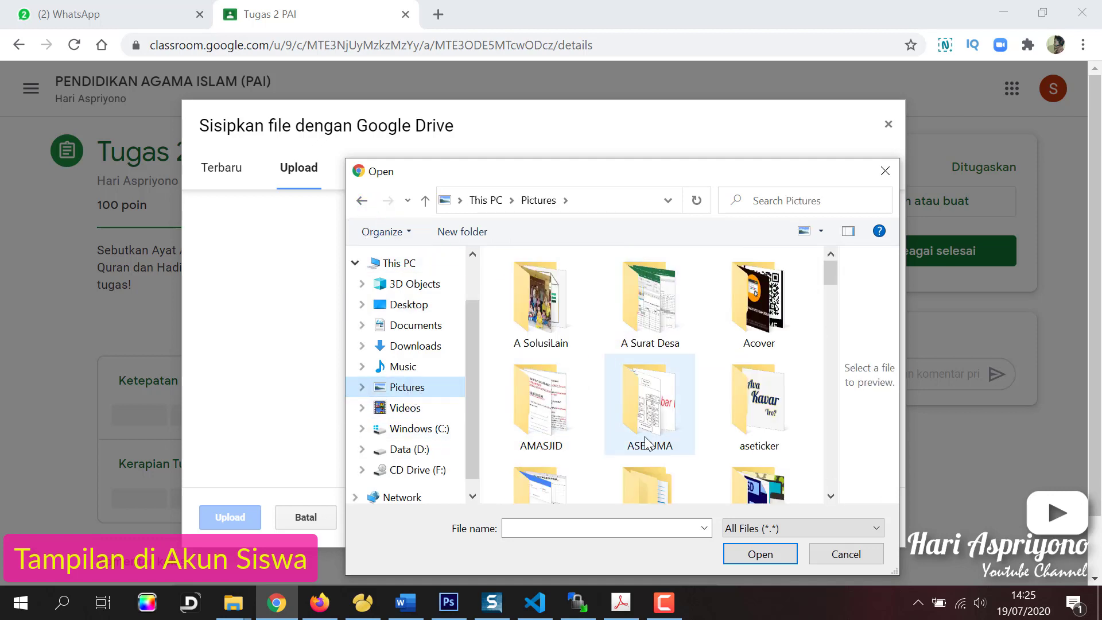
pyautogui.doubleClick(546, 394)
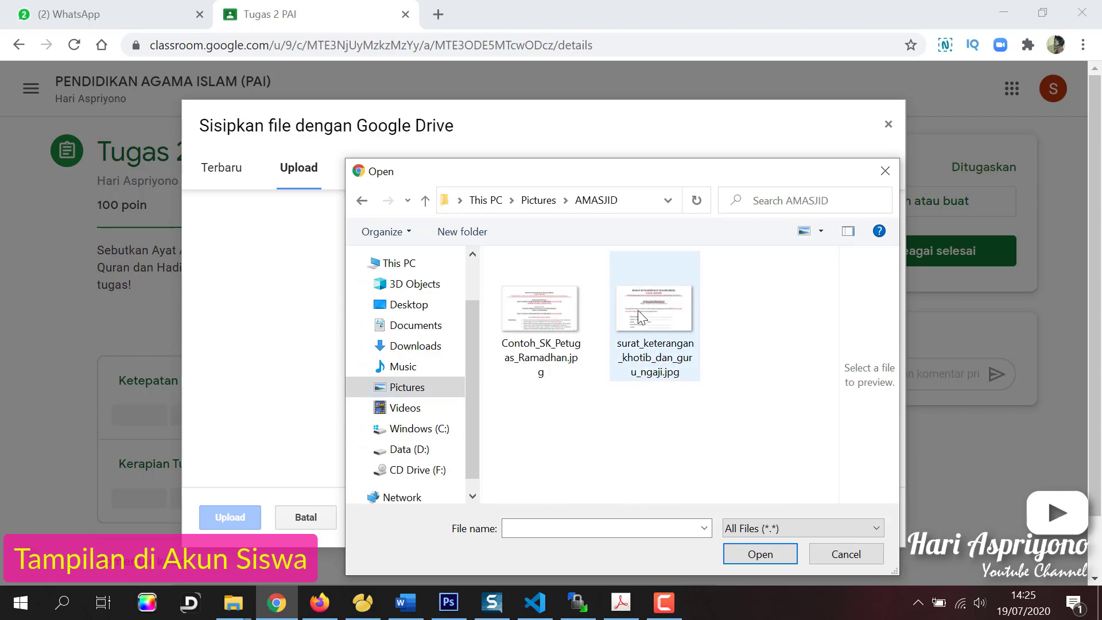
pyautogui.click(633, 304)
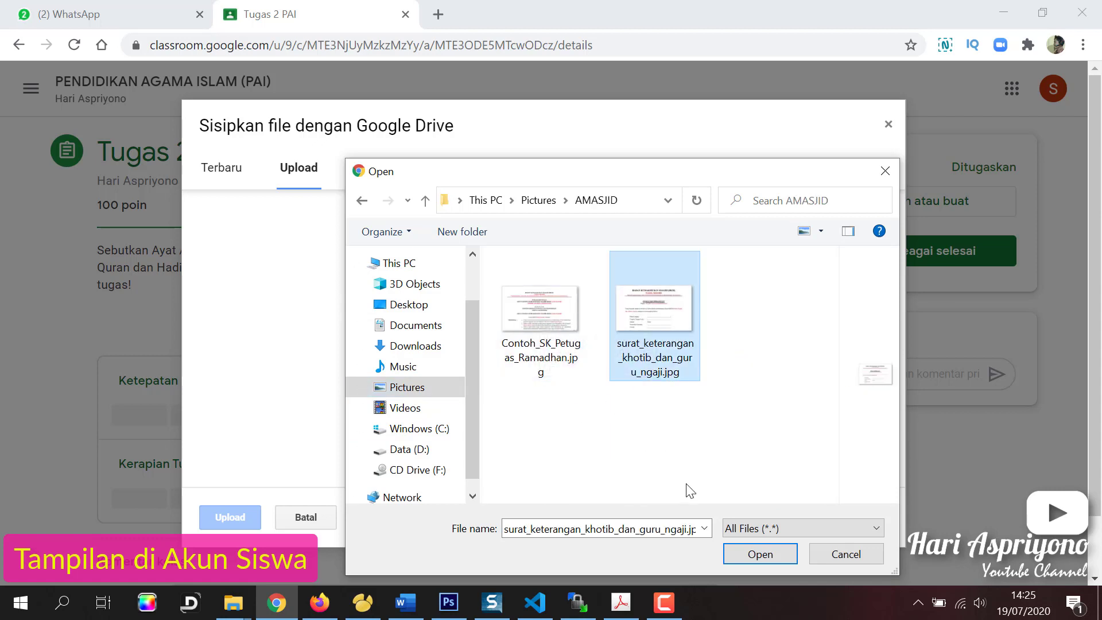
pyautogui.click(752, 554)
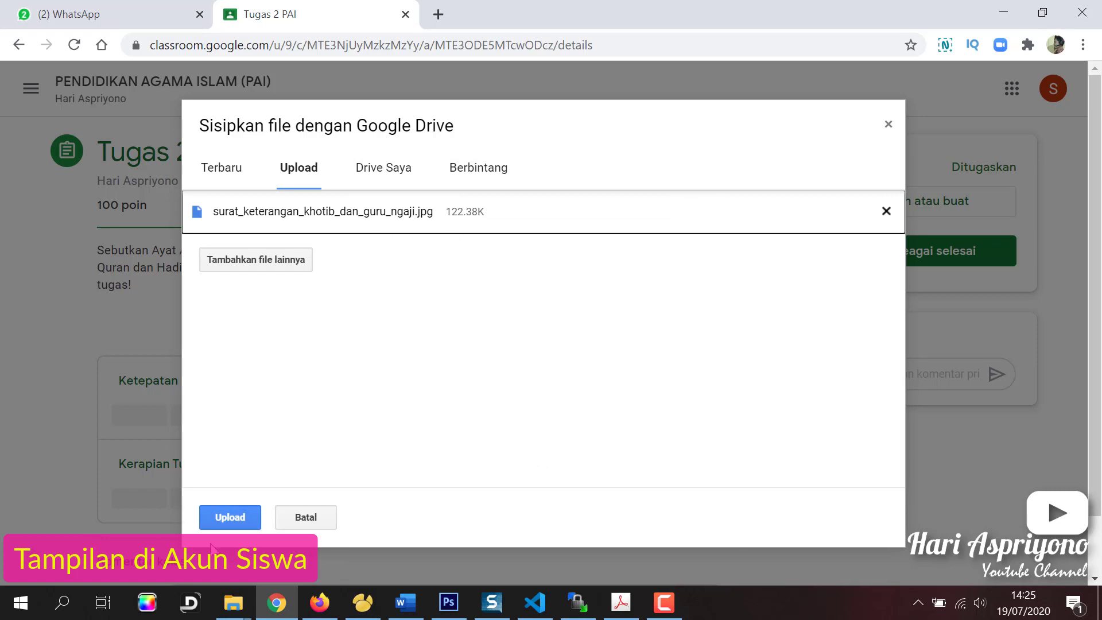
pyautogui.click(230, 517)
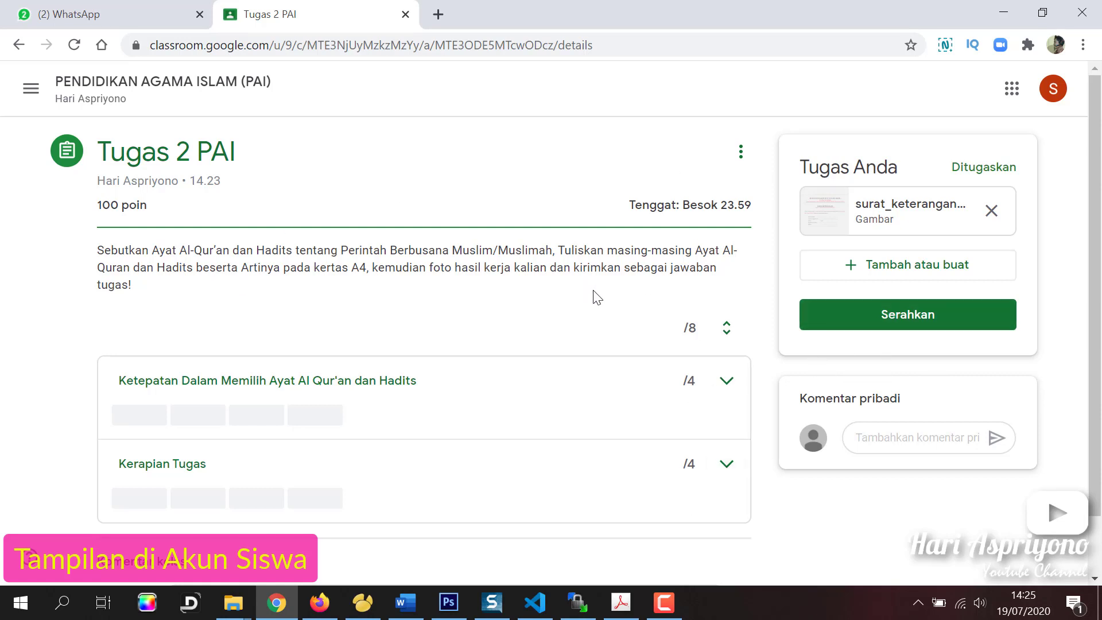
# Submit "Tugas 2 PAI" with its attached image and return to the PENDIDIKAN AGAMA ISLAM (PAI) class forum
pyautogui.click(915, 325)
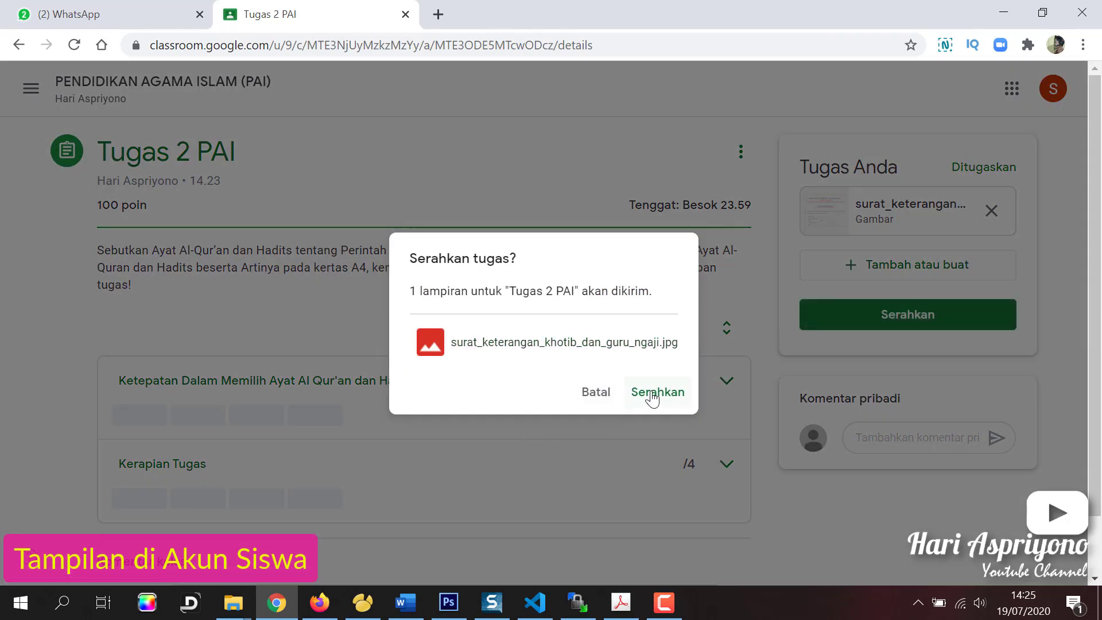
pyautogui.click(652, 394)
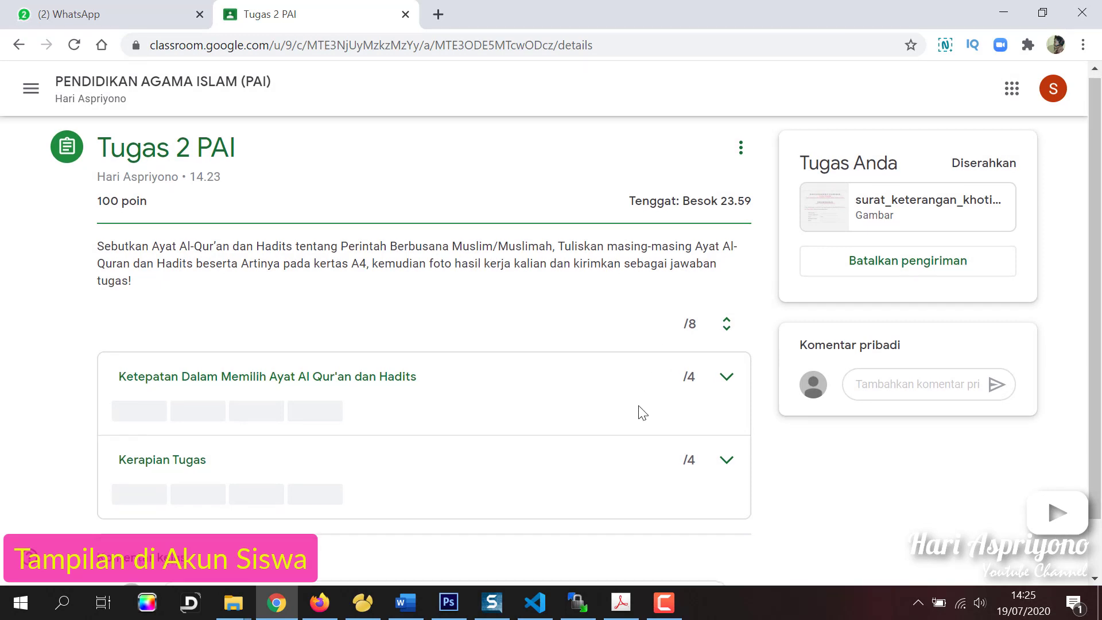
pyautogui.scroll(-2, 720, 453)
pyautogui.scroll(2, 551, 179)
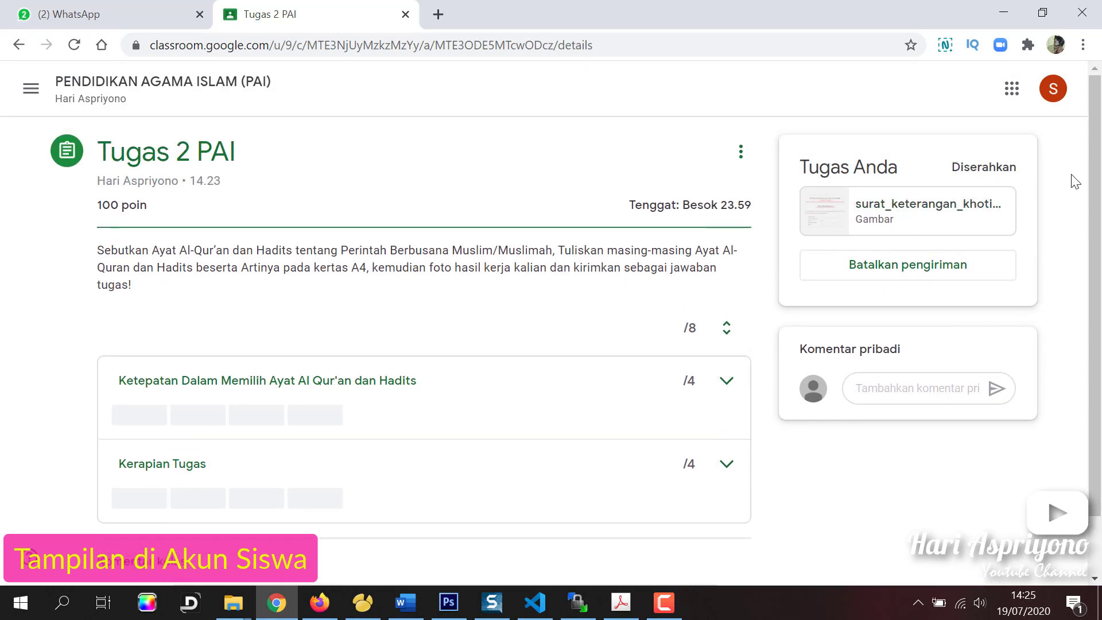
pyautogui.click(180, 86)
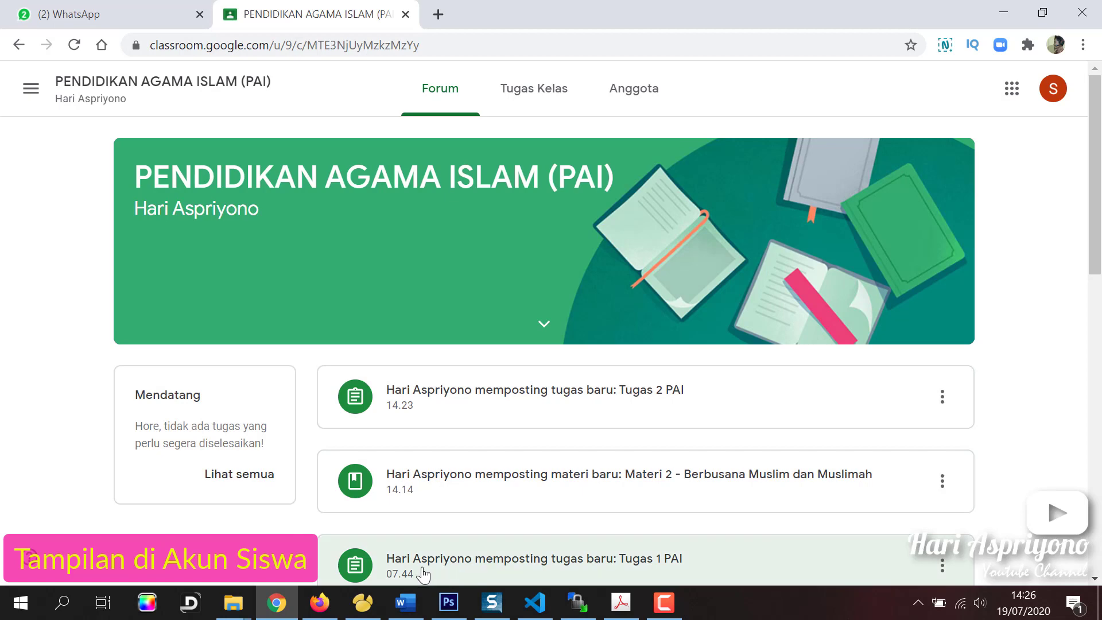
# Switch to the teacher account in Firefox and open the student's submitted image for "Tugas 2 PAI" for grading
pyautogui.click(1007, 12)
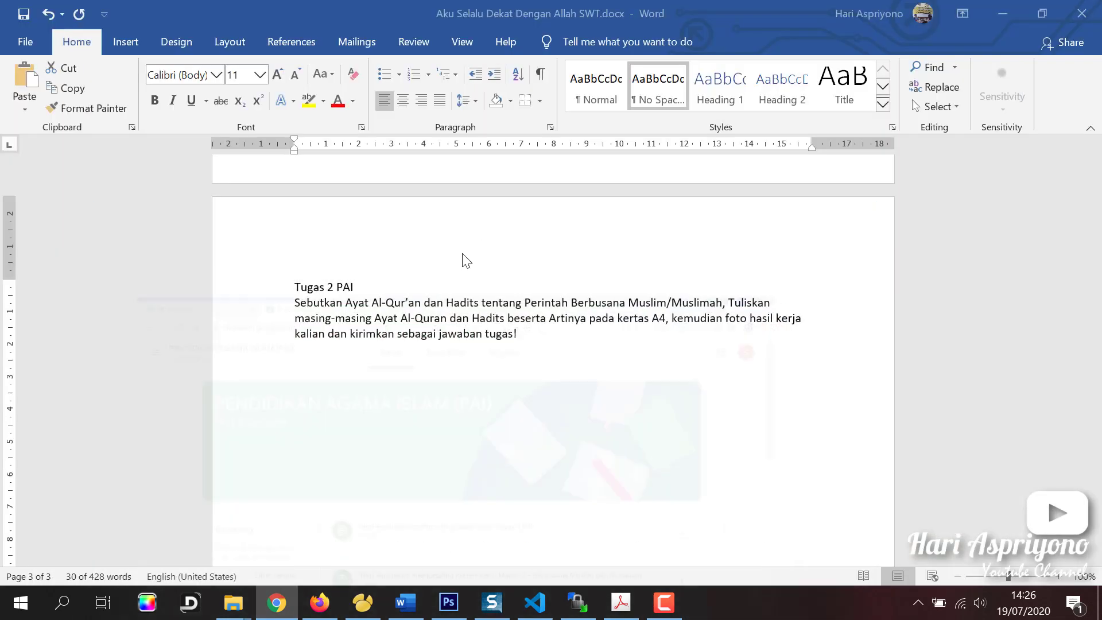
pyautogui.click(317, 603)
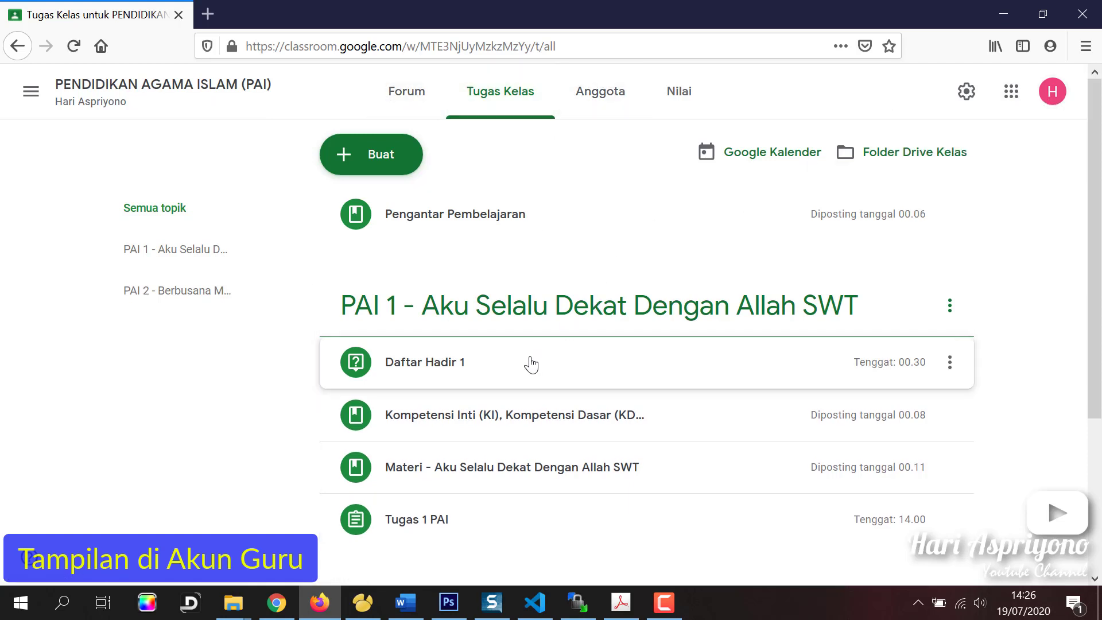
pyautogui.scroll(-4, 536, 346)
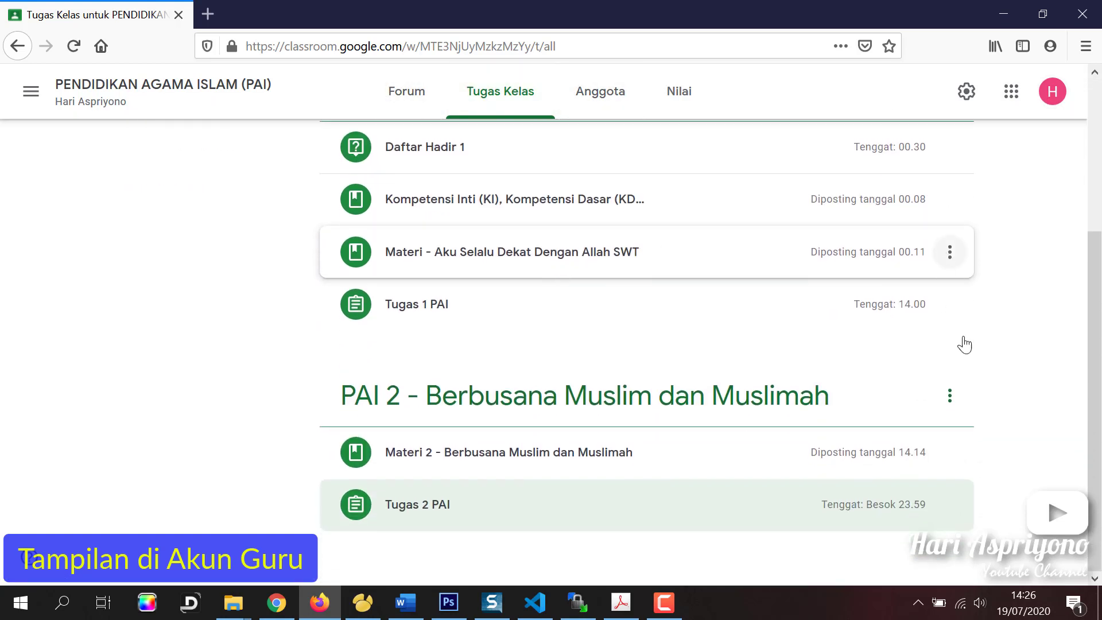
pyautogui.click(413, 508)
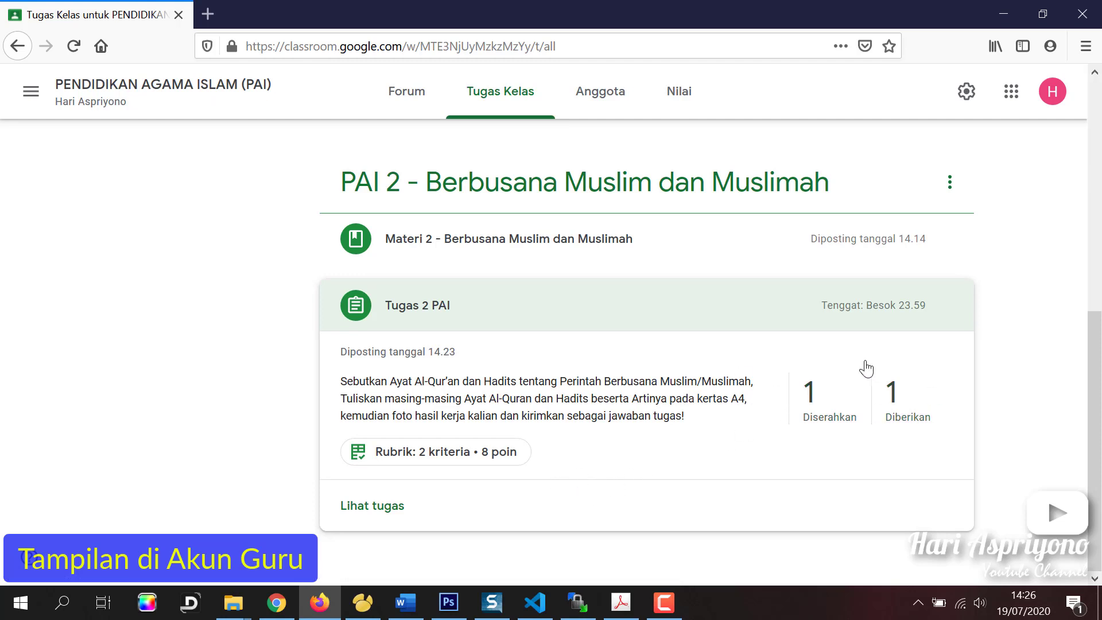
pyautogui.click(373, 507)
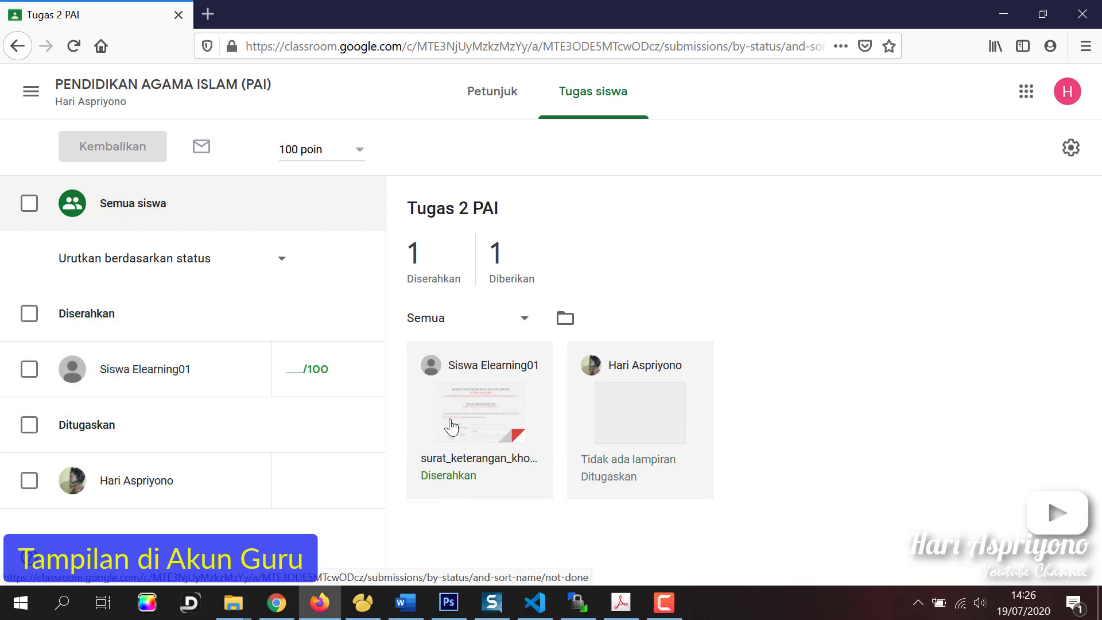
pyautogui.click(476, 414)
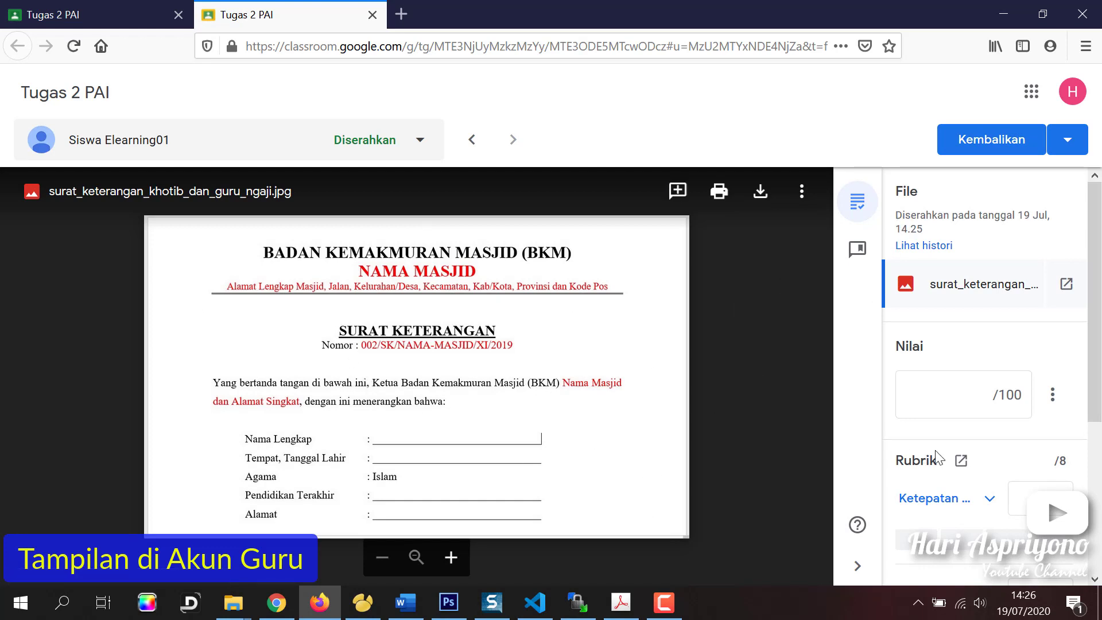
# Rate the submission's "Ketepatan Dalam Memilih Ayat Al Qur'an dan Hadits" rubric criterion as "Tepat", worth 3 points
pyautogui.click(970, 393)
pyautogui.scroll(-3, 946, 400)
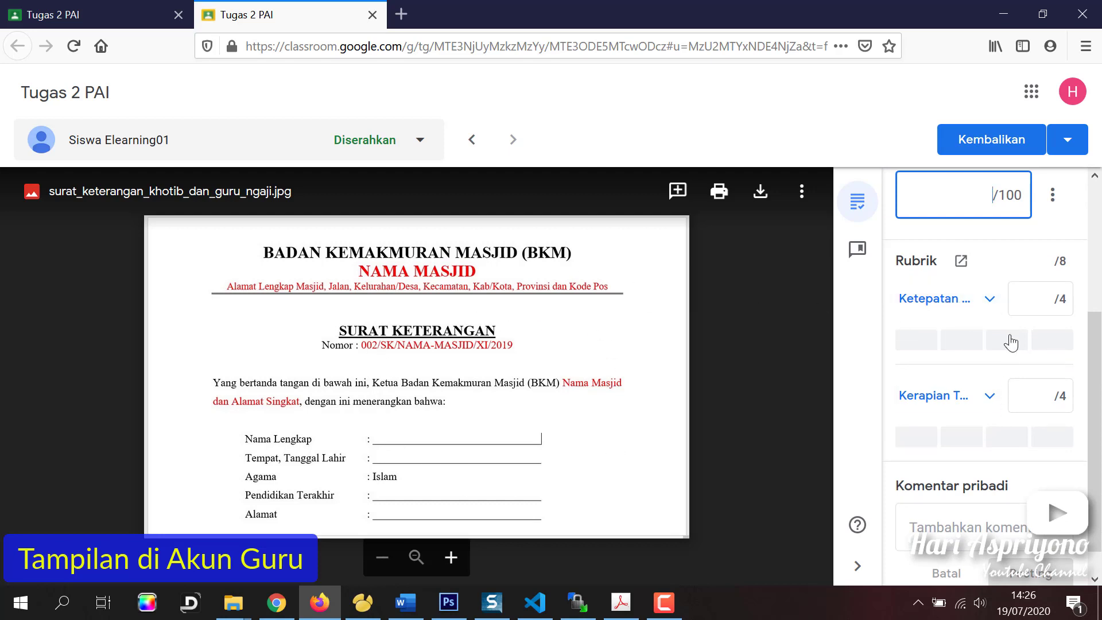
pyautogui.click(989, 299)
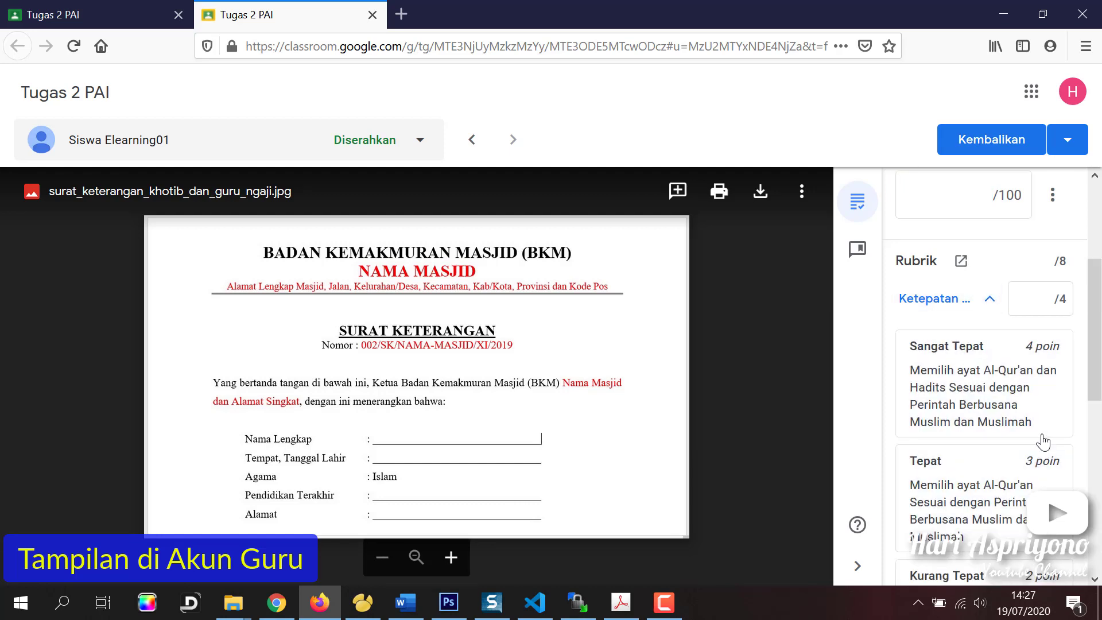
pyautogui.scroll(-2, 970, 413)
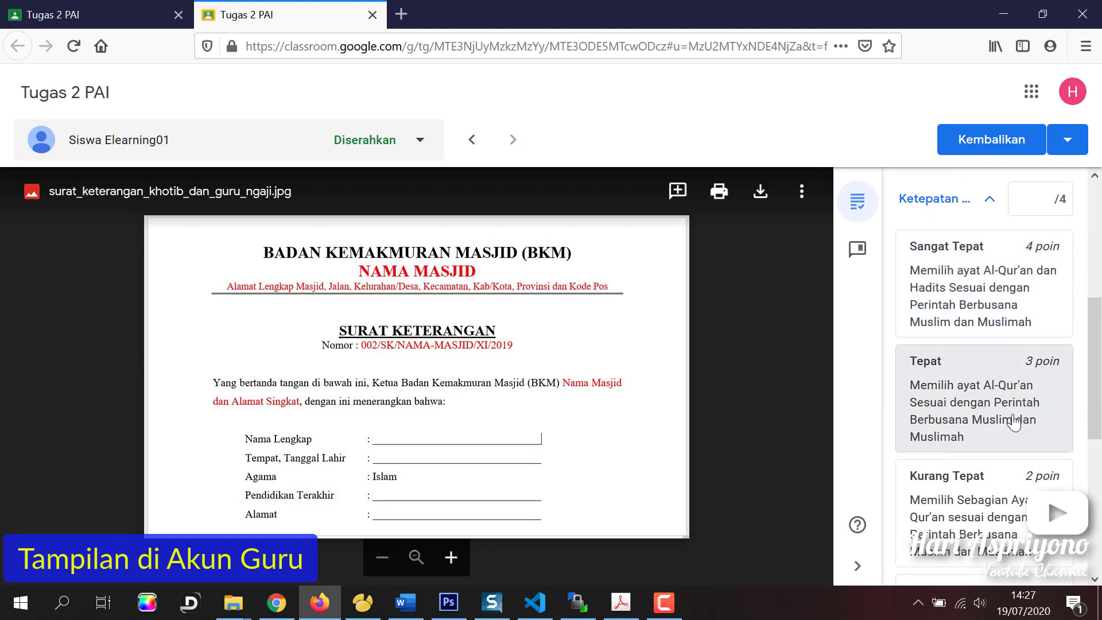
pyautogui.click(985, 399)
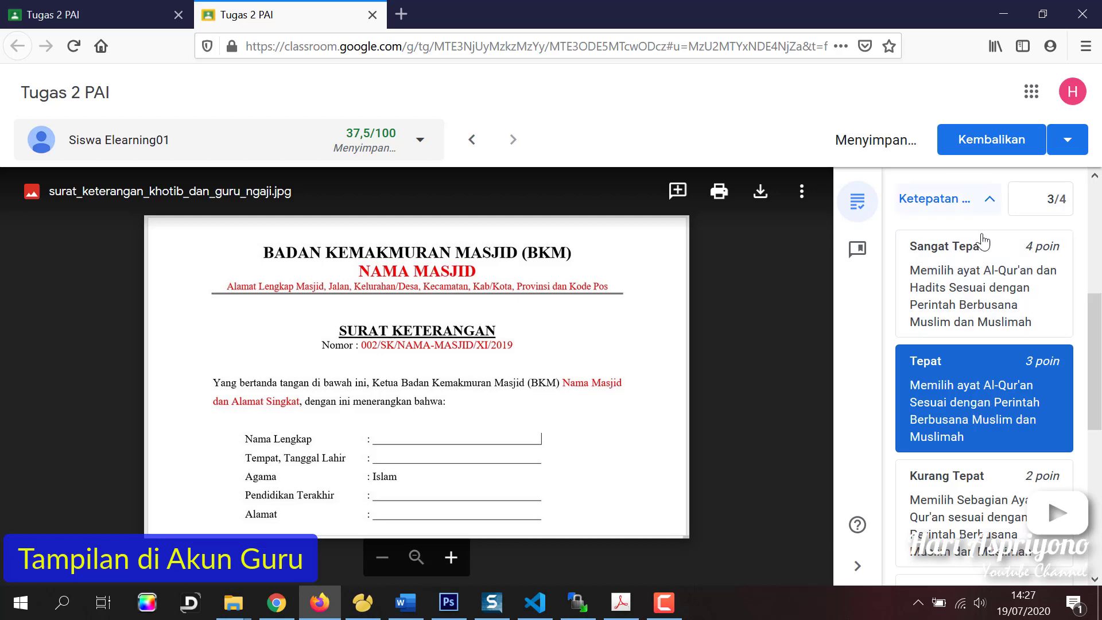
# Rate the submission's "Kerapian Tugas" rubric criterion as "Sangat Rapi", worth 4 points
pyautogui.scroll(-6, 988, 287)
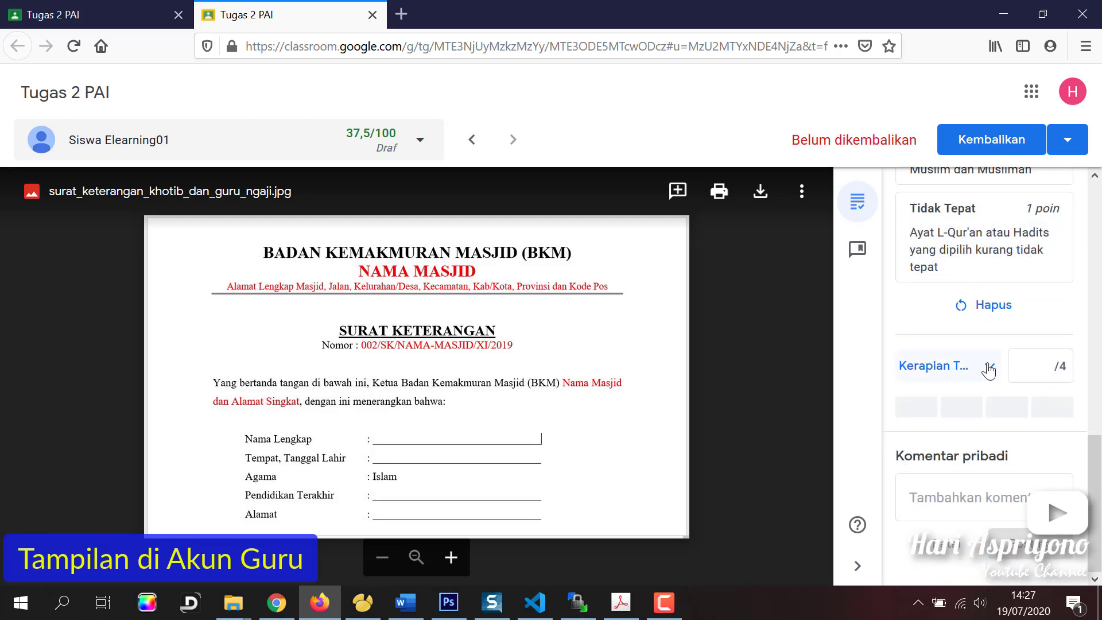
pyautogui.click(988, 368)
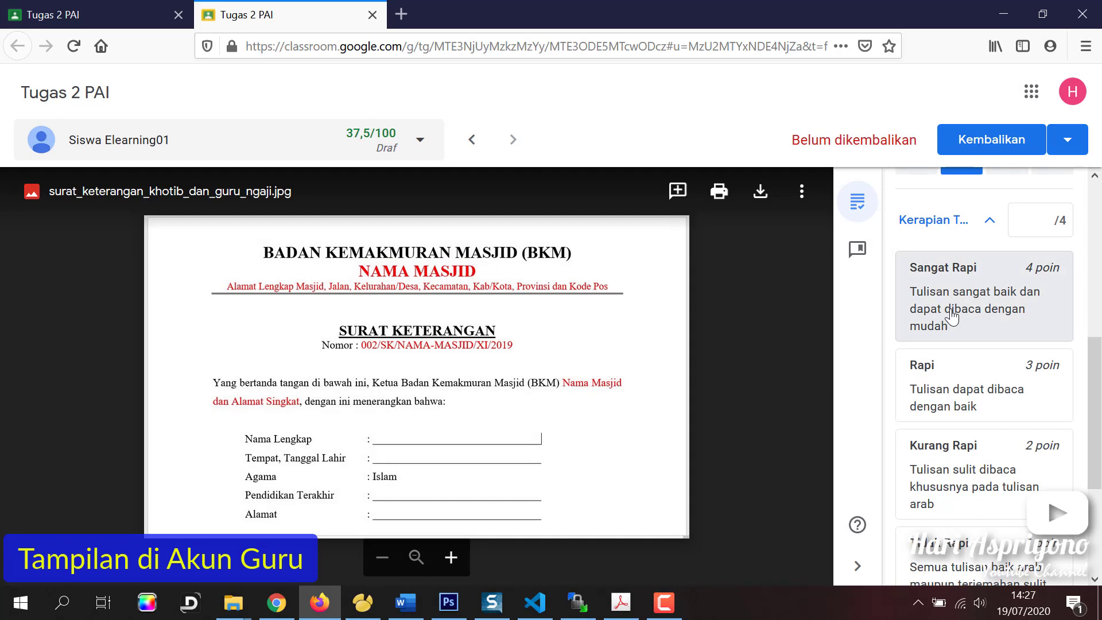
pyautogui.click(973, 308)
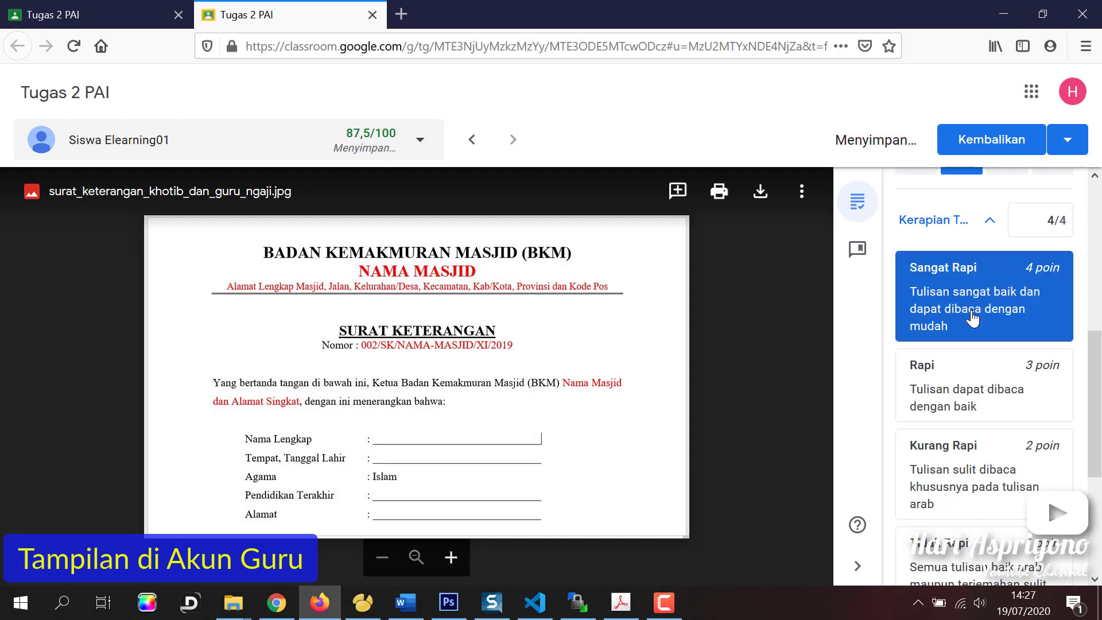
# Review the submission's overall grade, its rubric ratings for both criteria, and the student list with each student's status
pyautogui.scroll(-3, 967, 413)
pyautogui.scroll(10, 967, 419)
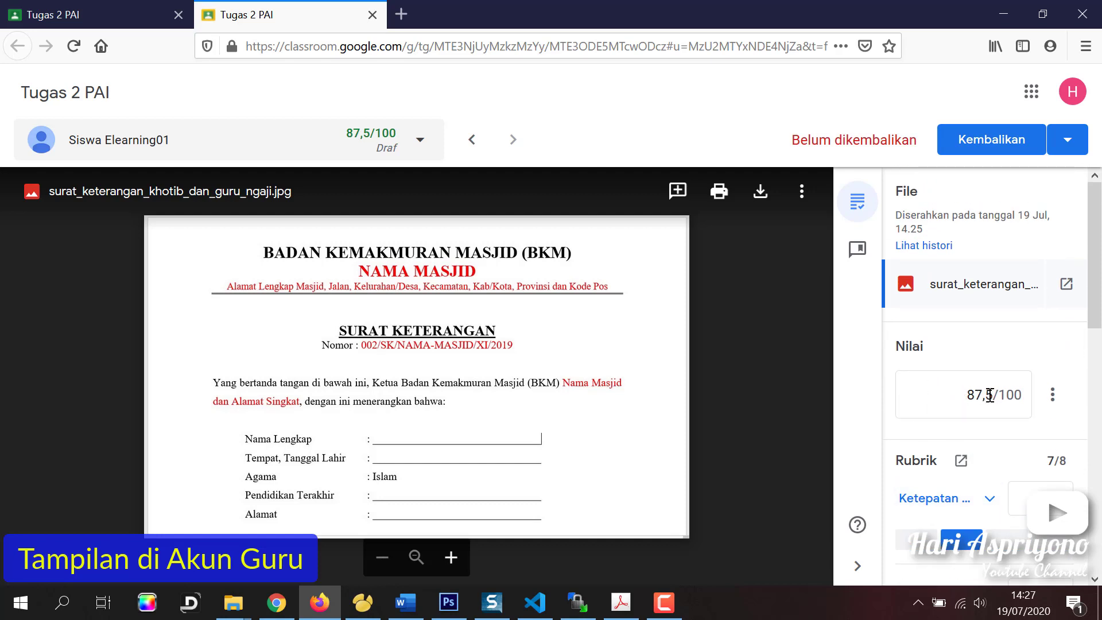
pyautogui.scroll(-8, 1003, 455)
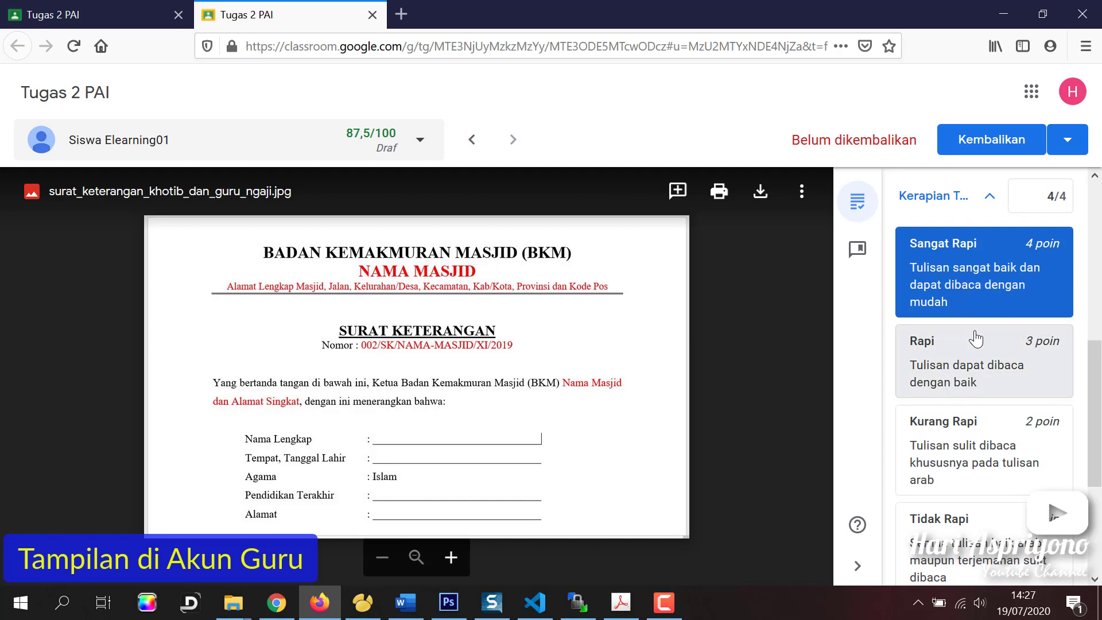
pyautogui.scroll(-2, 992, 359)
pyautogui.scroll(-2, 994, 359)
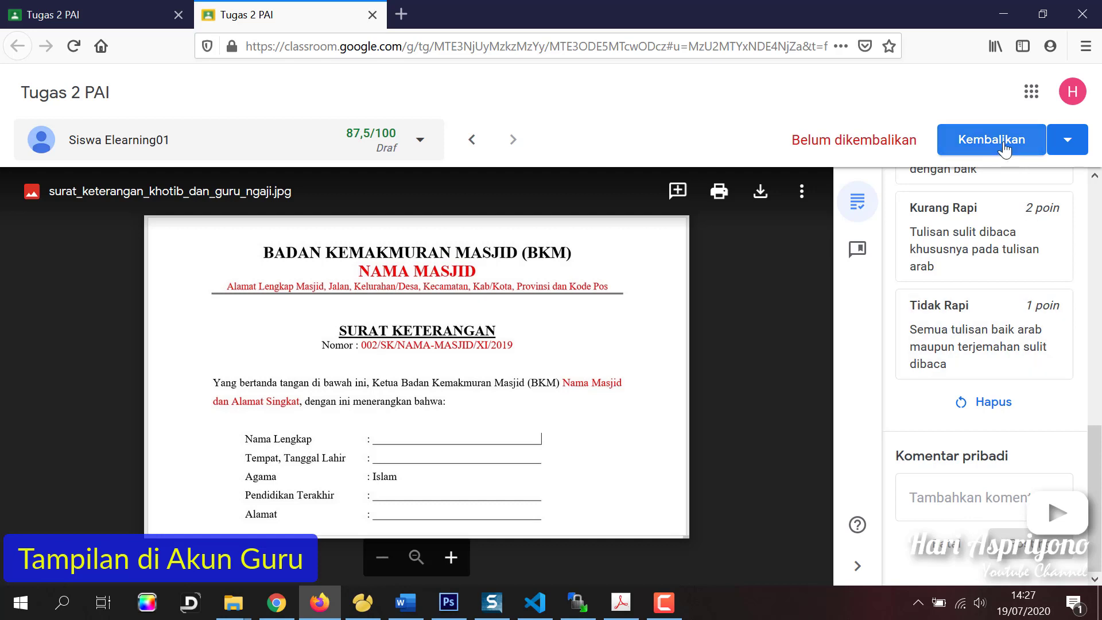
pyautogui.click(420, 141)
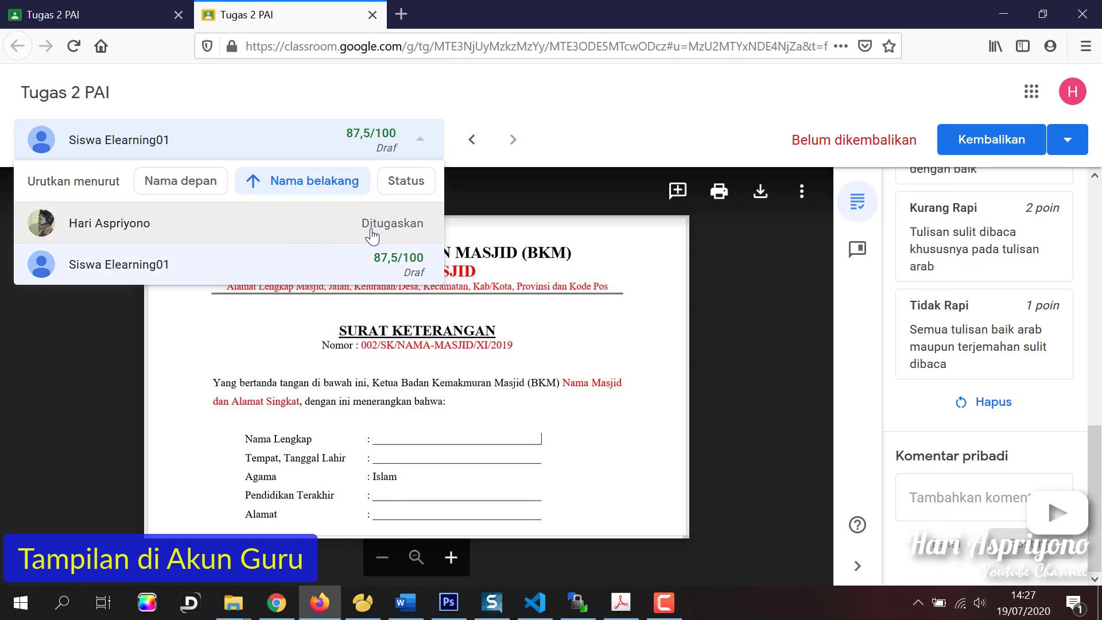
pyautogui.click(418, 140)
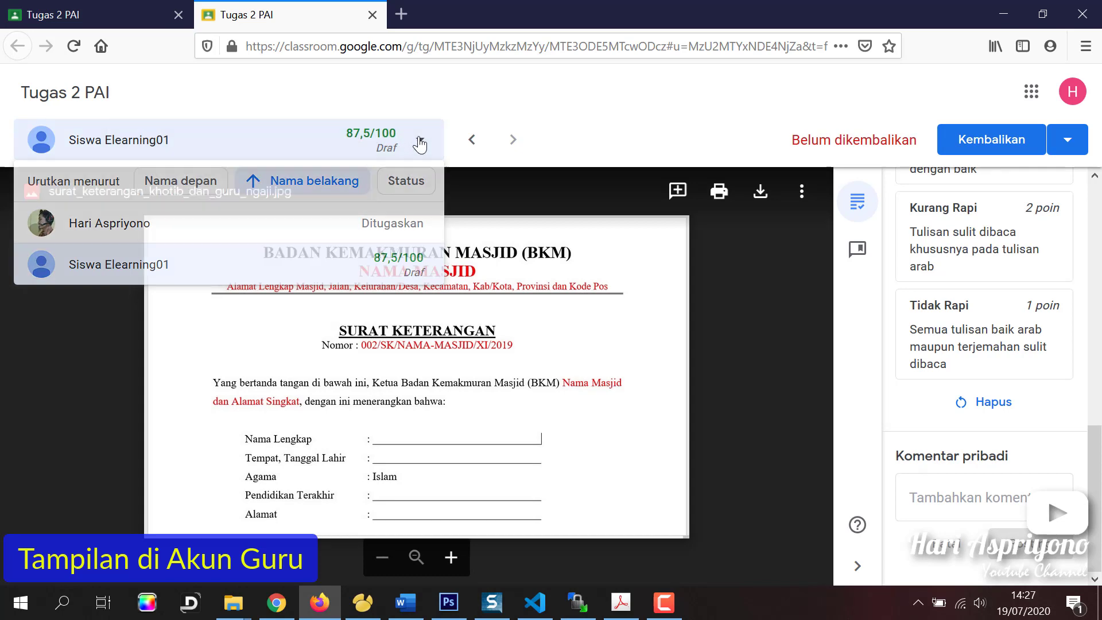
pyautogui.scroll(3, 975, 287)
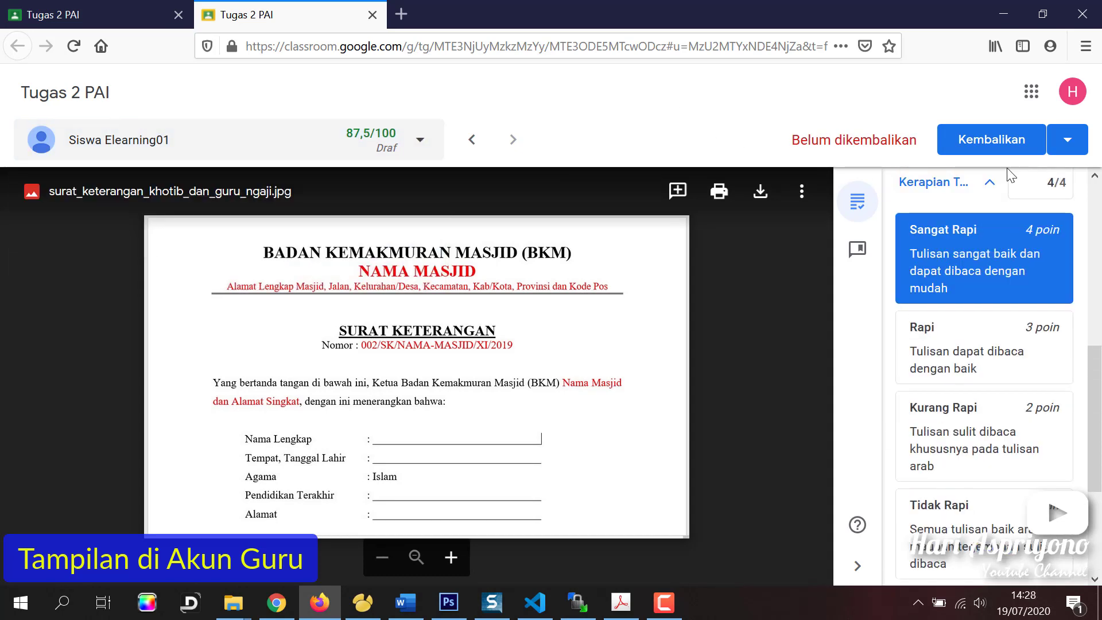
# Return the graded "Tugas 2 PAI" submission to the student and close its grading page
pyautogui.click(991, 144)
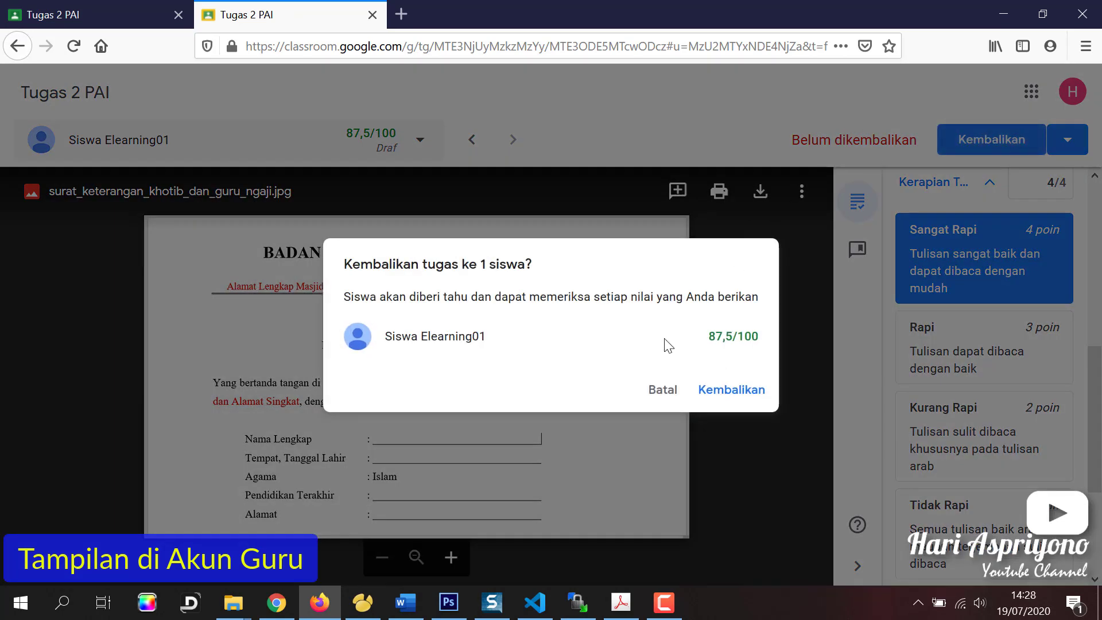
pyautogui.click(726, 391)
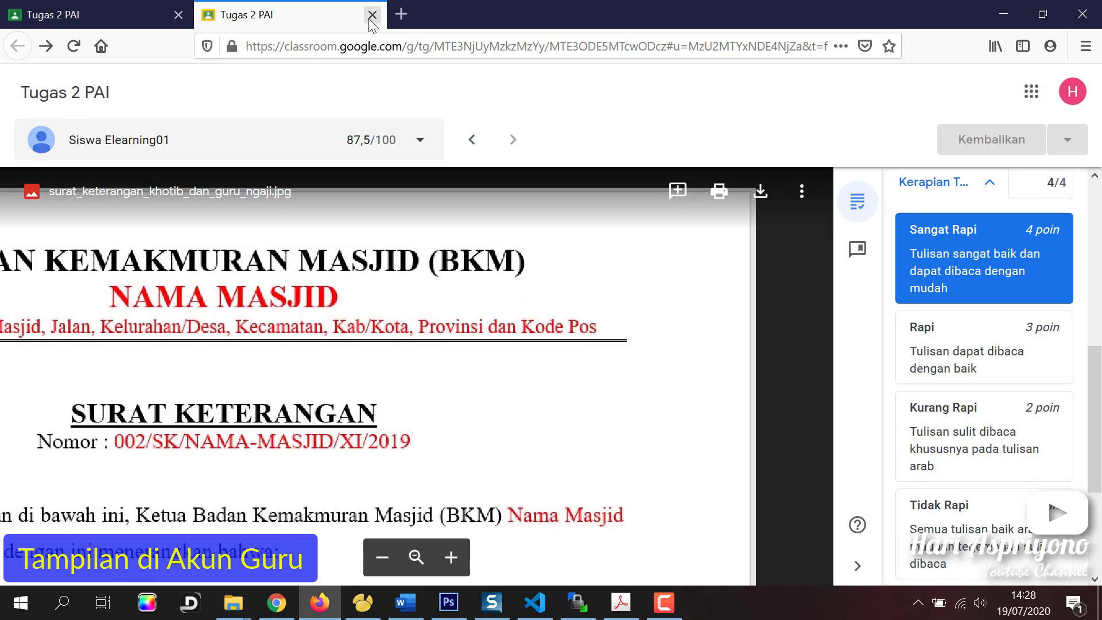
pyautogui.click(372, 15)
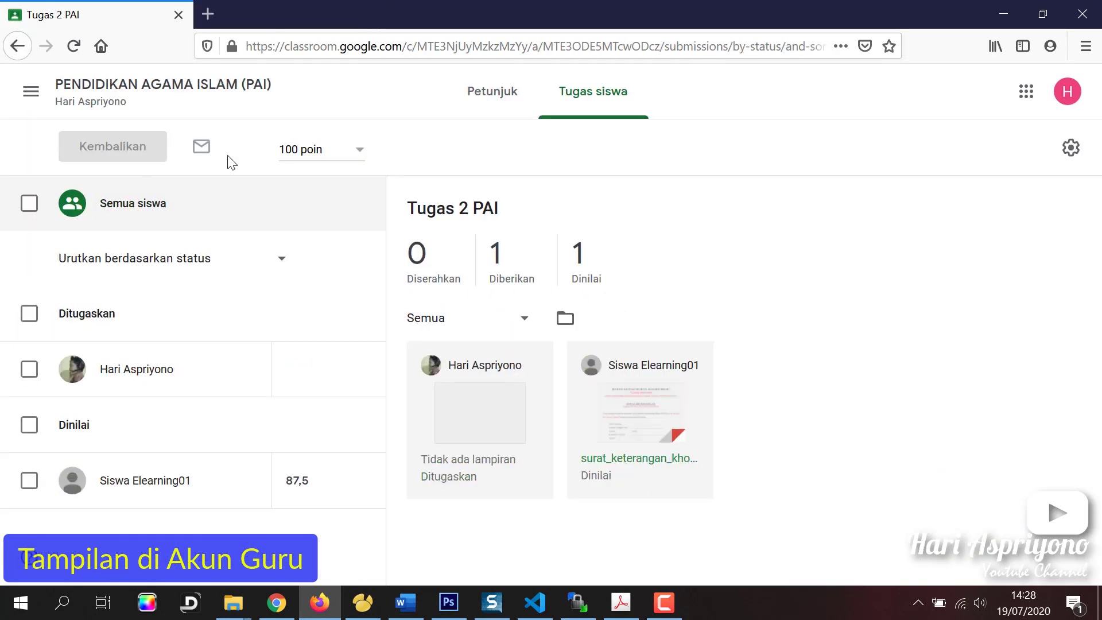
# View only the graded (Dinilai) submissions of "Tugas 2 PAI" and the Nilai gradebook of the PENDIDIKAN AGAMA ISLAM (PAI) class
pyautogui.click(581, 261)
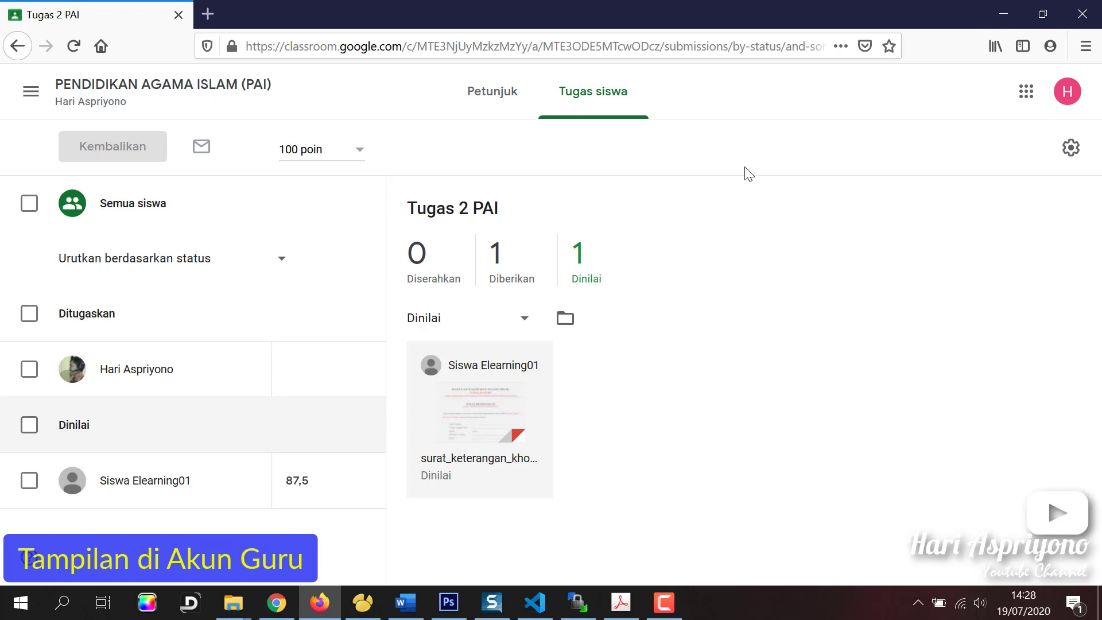
pyautogui.click(132, 86)
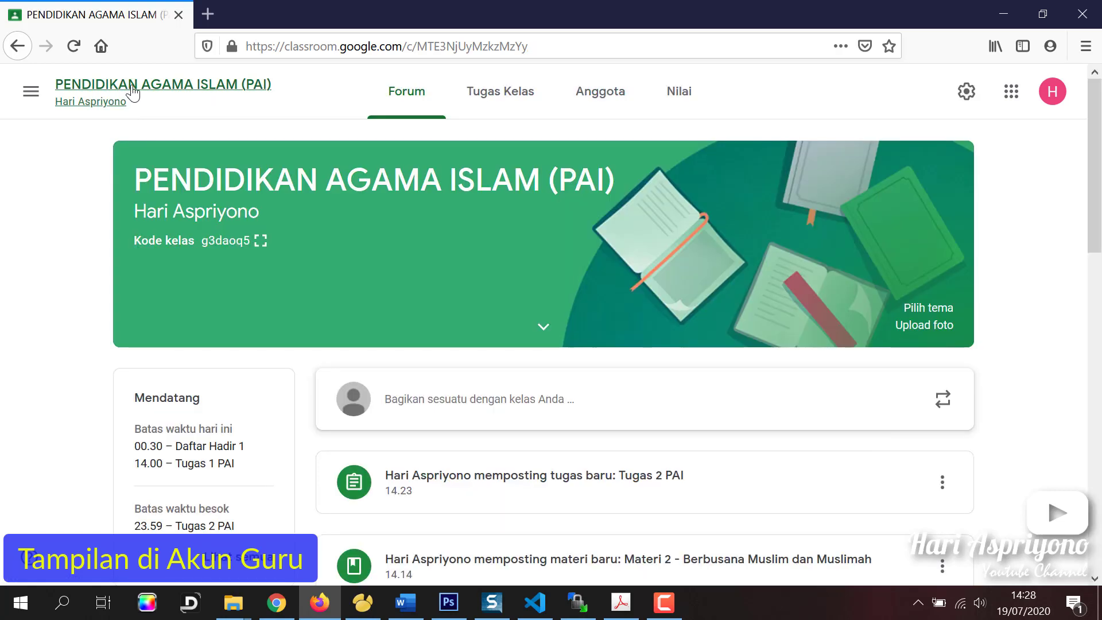
pyautogui.click(679, 92)
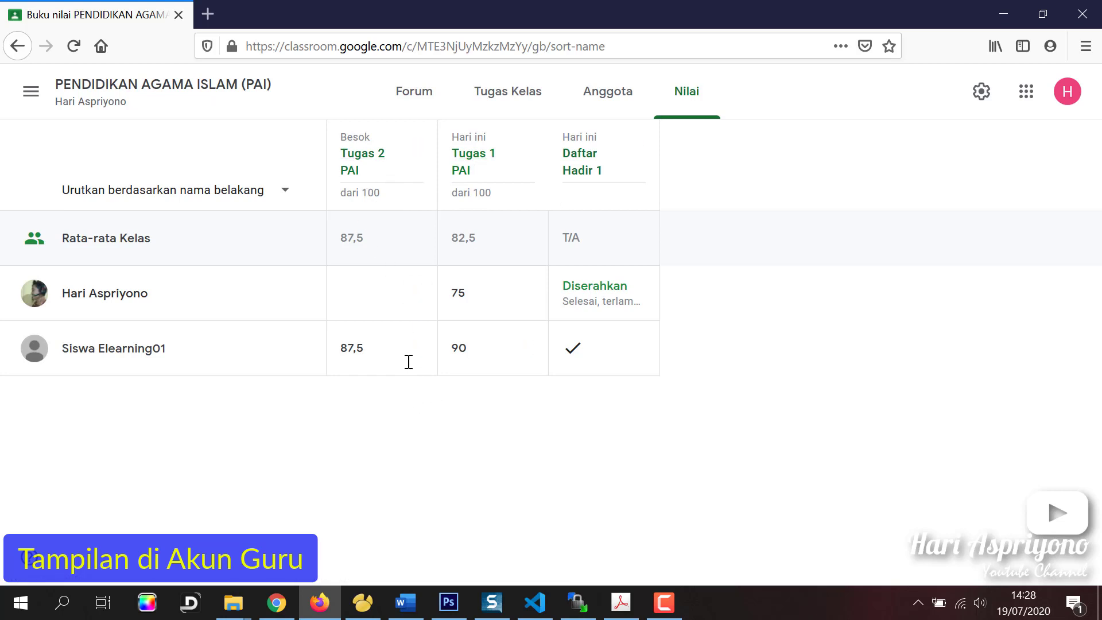
# Review the "Tugas 2 PAI" details in the class's Tugas Kelas list and minimize the Firefox and Word windows
pyautogui.click(120, 92)
pyautogui.scroll(-3, 669, 215)
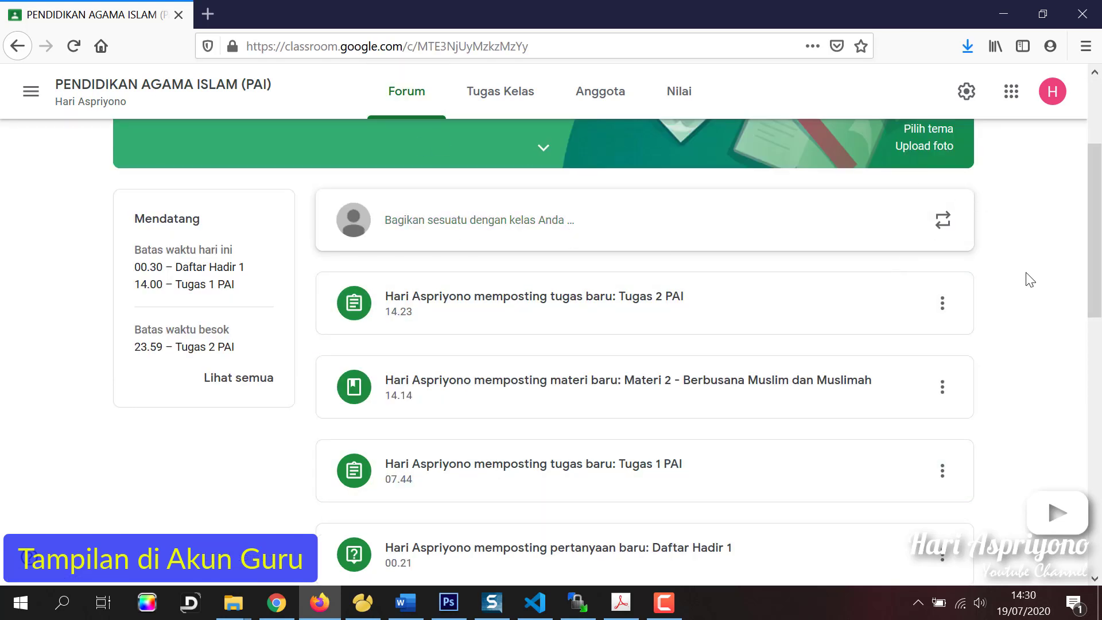
pyautogui.click(490, 98)
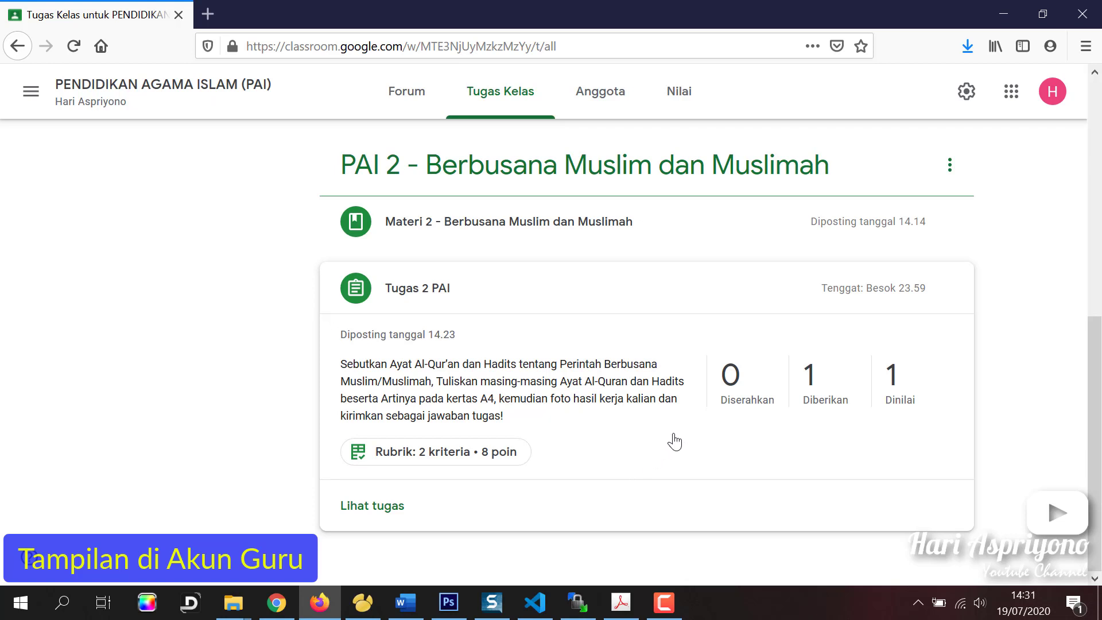
pyautogui.click(998, 15)
pyautogui.click(1007, 16)
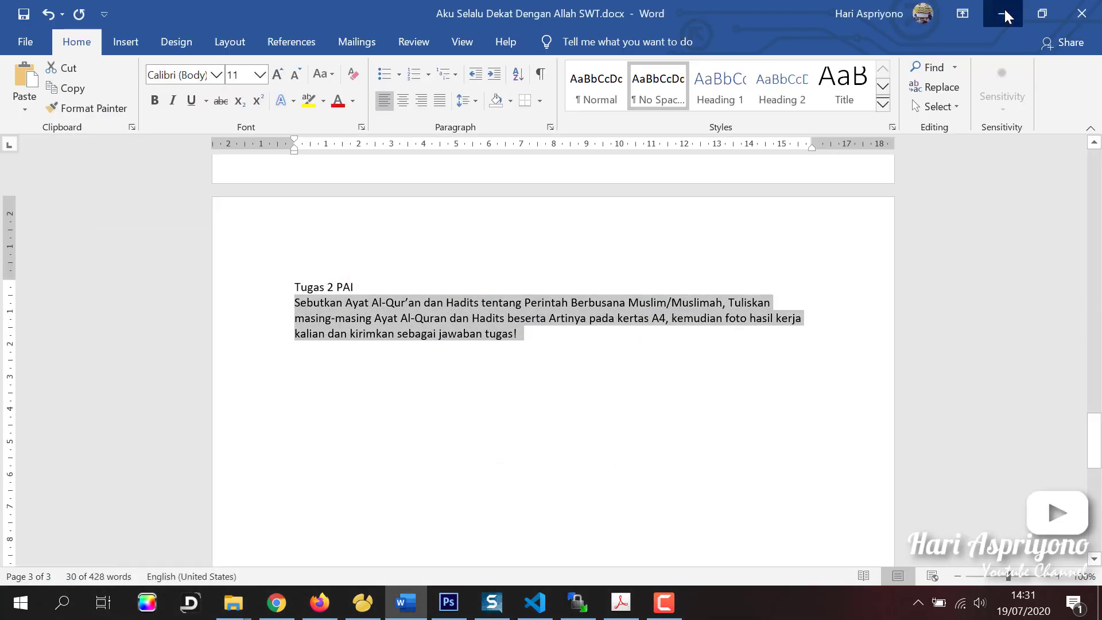